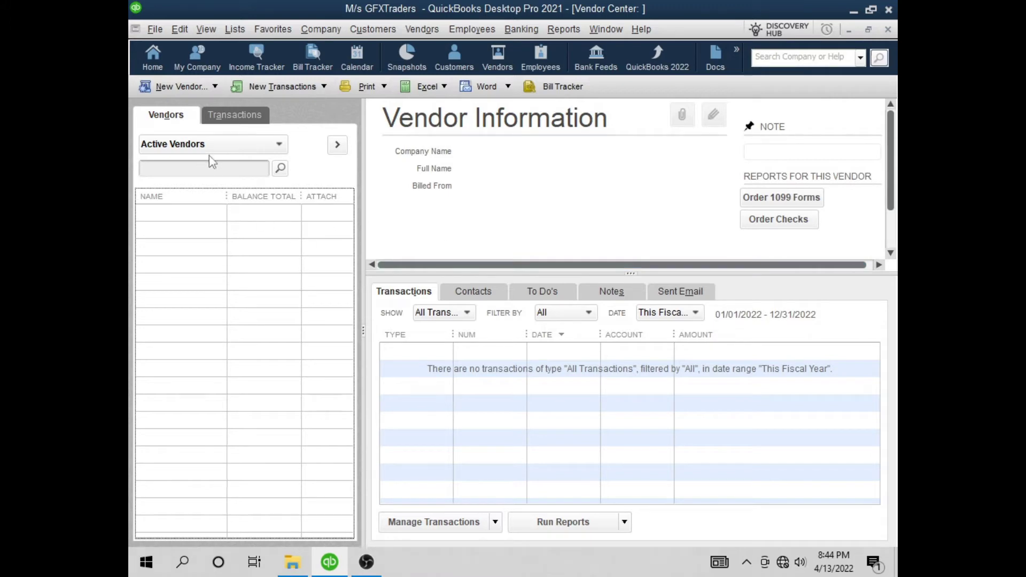
# Choose New Vendor from the Vendor Center's New Vendor dropdown
pyautogui.click(207, 84)
pyautogui.click(196, 107)
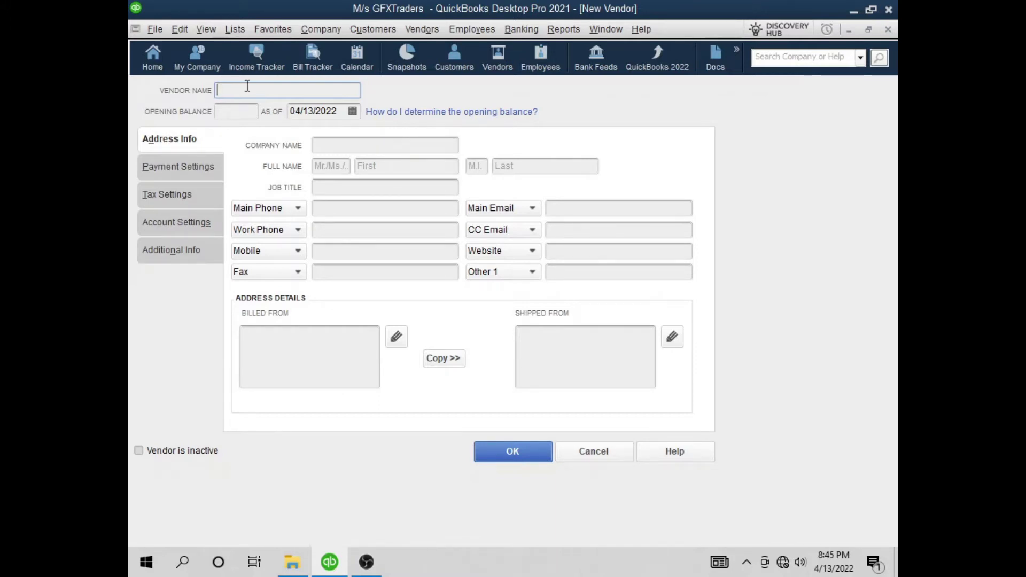
# Enter XYZ Traders as the vendor name and copy it into Company Name
pyautogui.write('Z Traders')
pyautogui.click(227, 113)
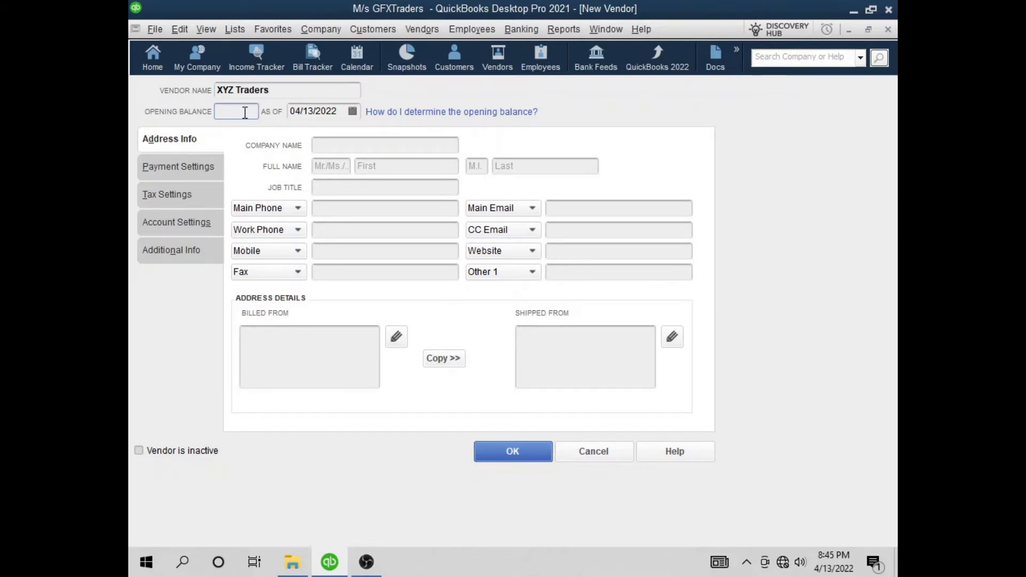
pyautogui.click(274, 90)
pyautogui.click(329, 144)
pyautogui.click(281, 90)
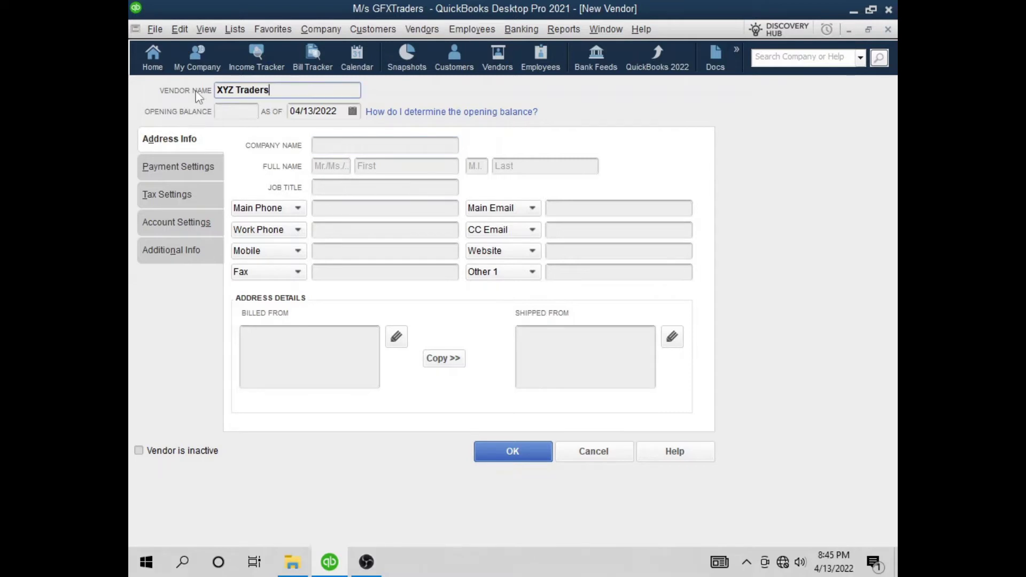
pyautogui.moveTo(270, 90); pyautogui.dragTo(208, 95)
pyautogui.hotkey('ctrl', 'c')
pyautogui.click(342, 144)
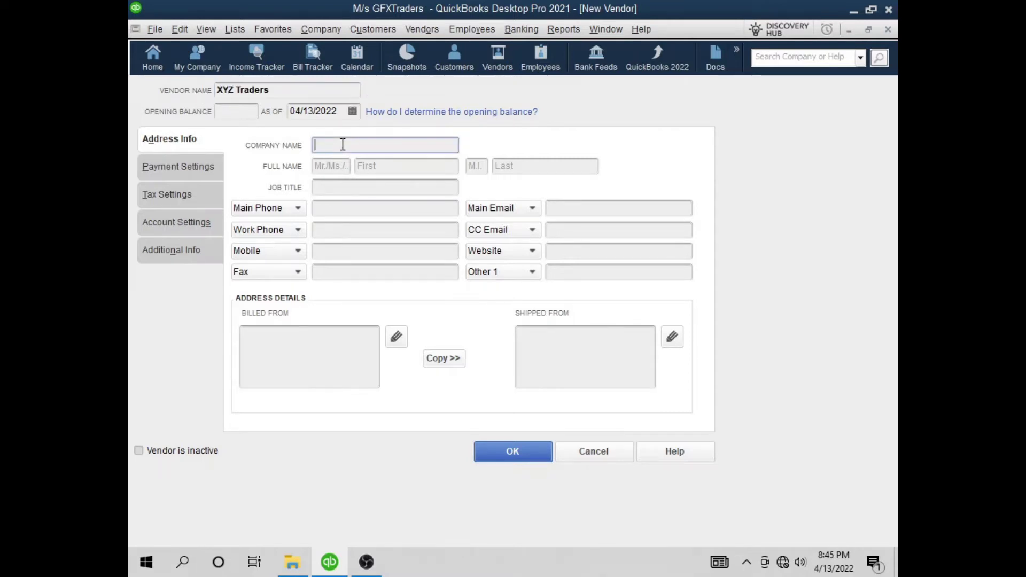
pyautogui.hotkey('ctrl', 'v')
pyautogui.click(285, 91)
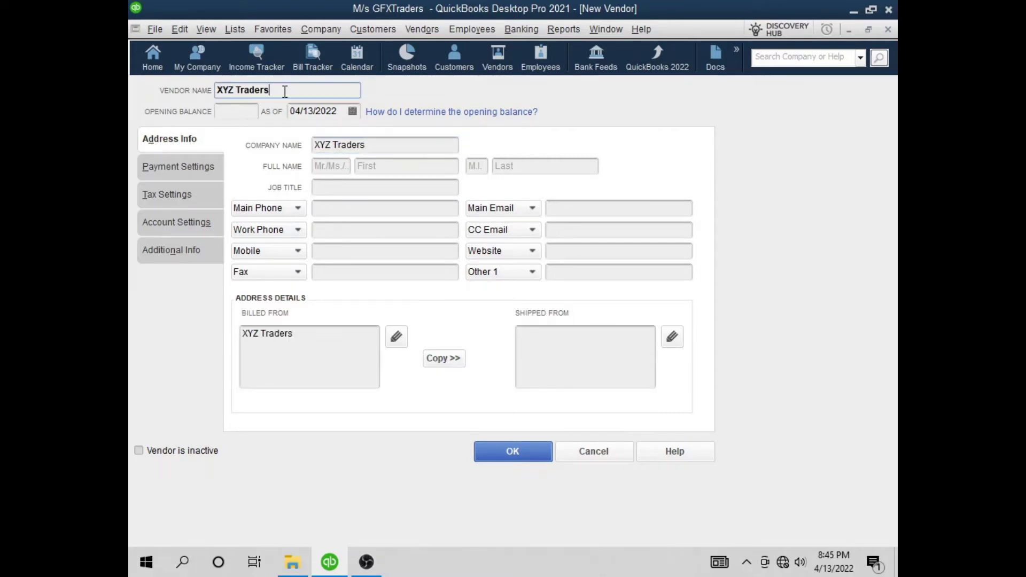
# Fill in the contact's salutation Mr and first name
pyautogui.click(336, 167)
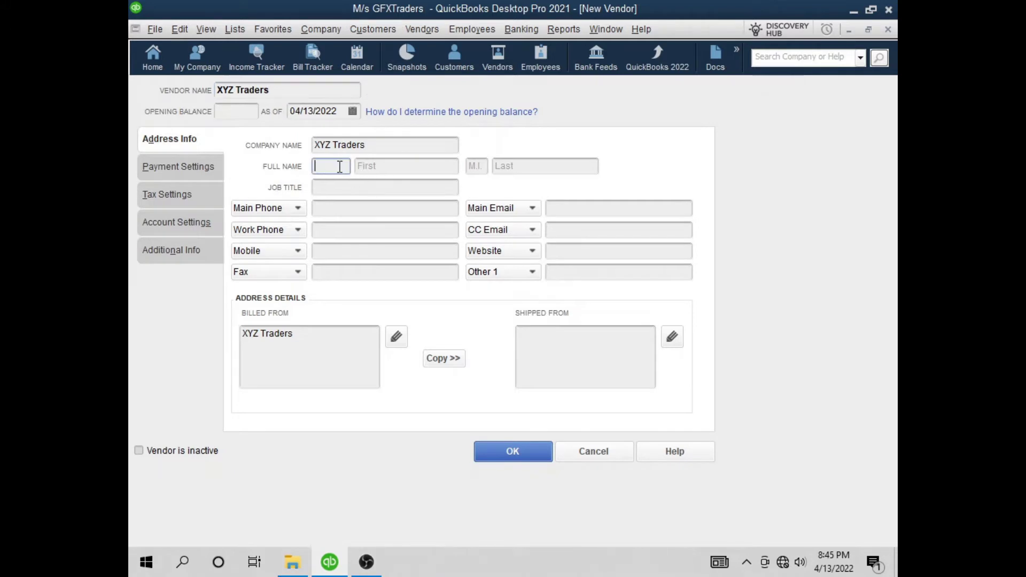
pyautogui.write('Mr')
pyautogui.press('Tab')
pyautogui.write('X')
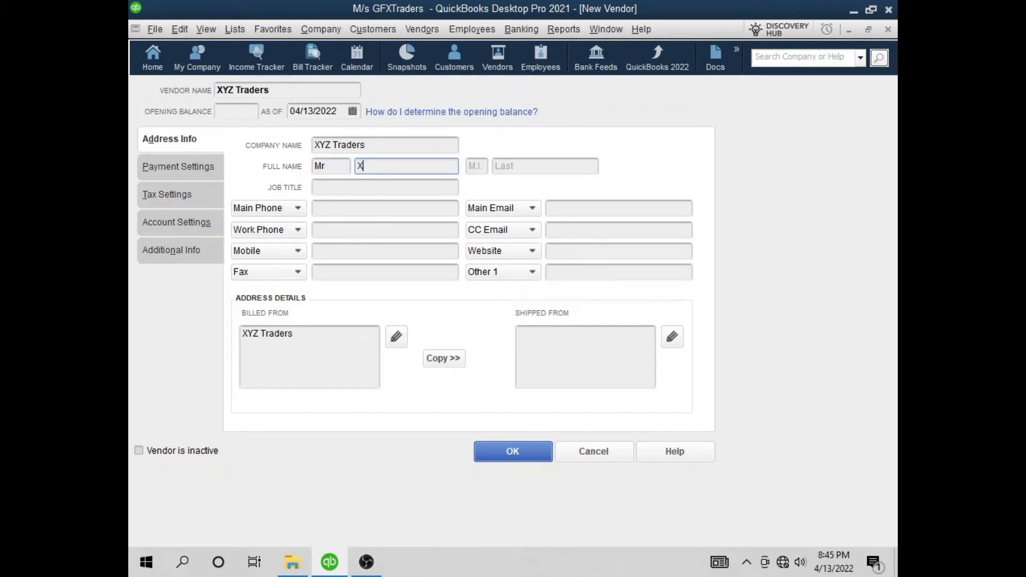
pyautogui.press('Tab')
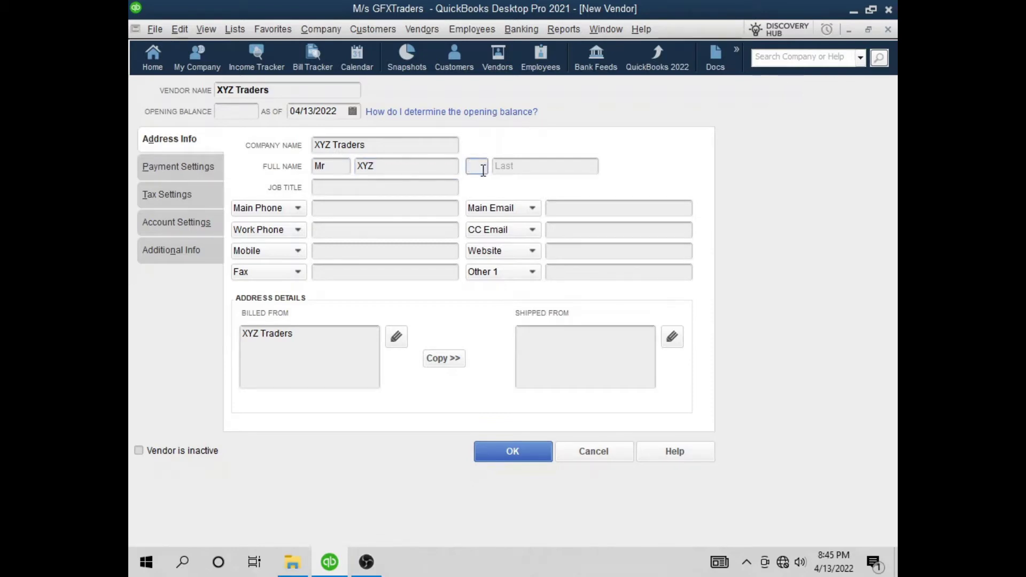
pyautogui.click(514, 166)
# Enter the main phone number and paste it into Work Phone, Mobile and Fax
pyautogui.click(318, 187)
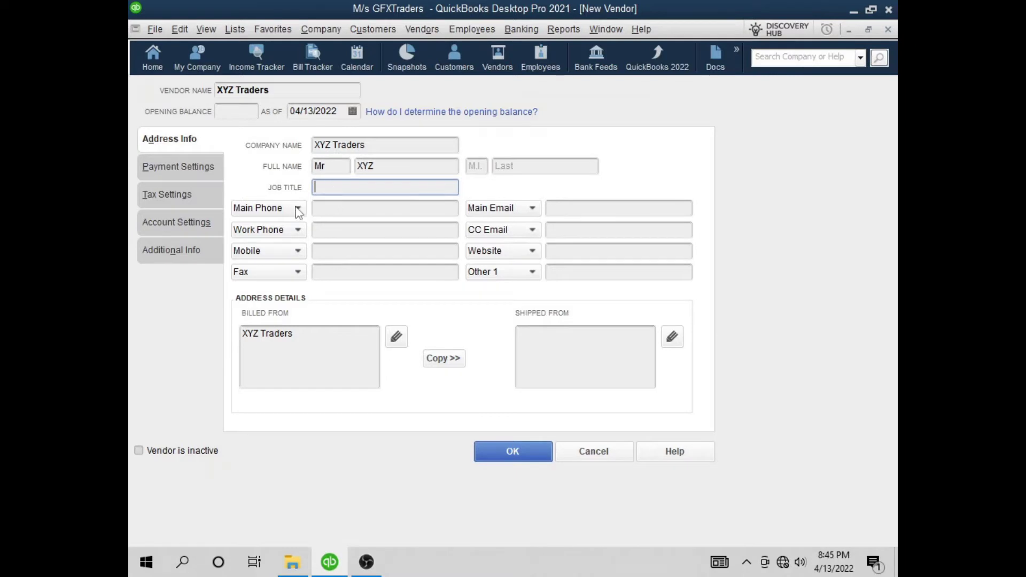
pyautogui.click(339, 208)
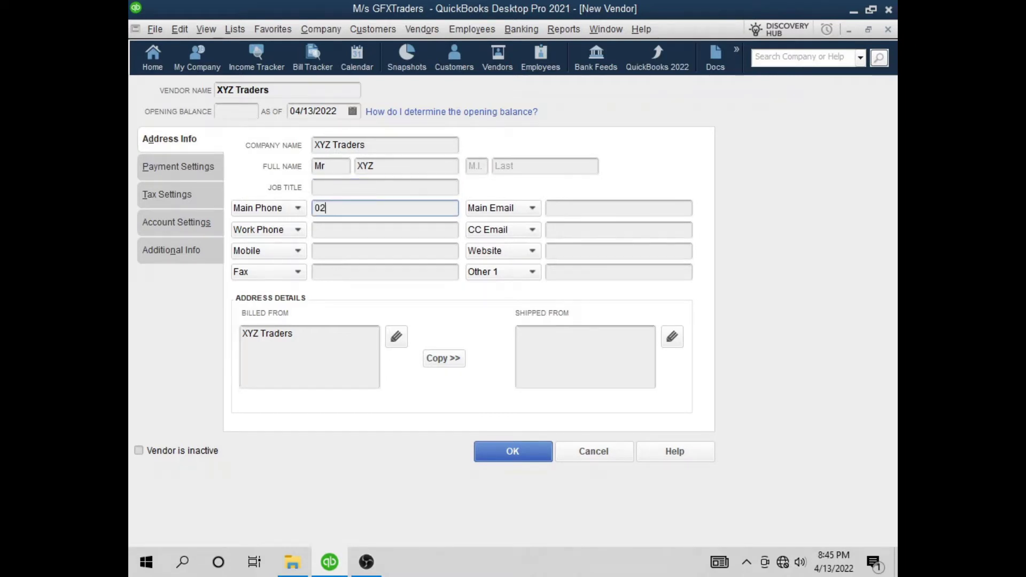
pyautogui.moveTo(409, 208); pyautogui.dragTo(145, 206)
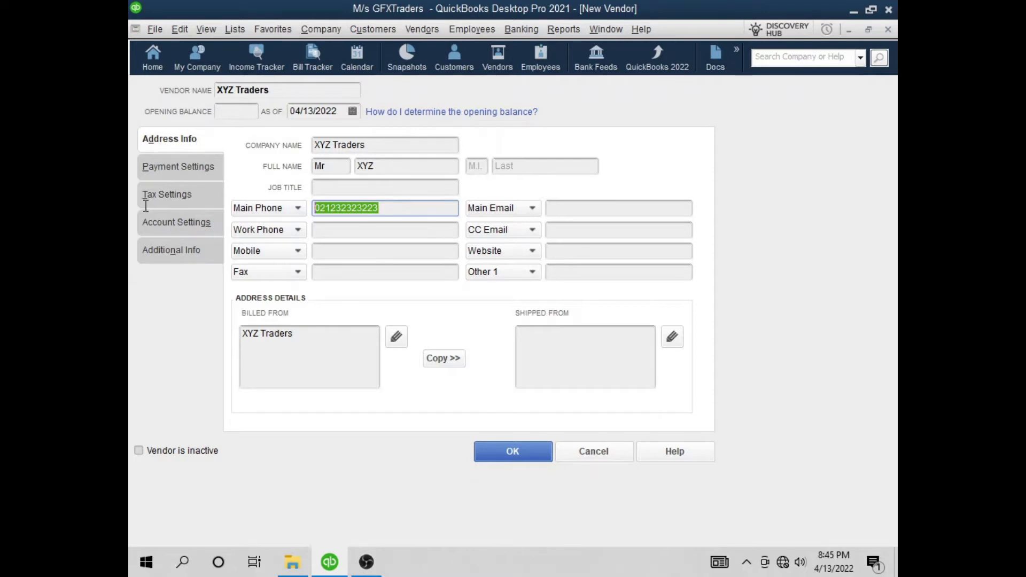
pyautogui.hotkey('ctrl', 'c')
pyautogui.click(342, 227)
pyautogui.hotkey('ctrl', 'v')
pyautogui.click(373, 249)
pyautogui.hotkey('ctrl', 'v')
pyautogui.click(384, 270)
pyautogui.hotkey('ctrl', 'v')
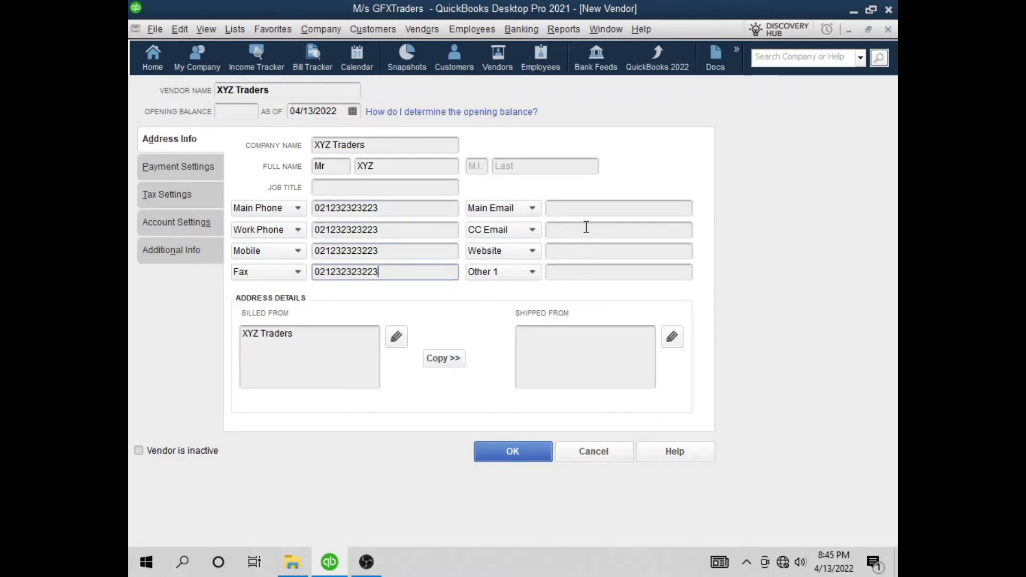
# Enter the company e-mail address in Main Email and copy it into CC Email
pyautogui.click(598, 210)
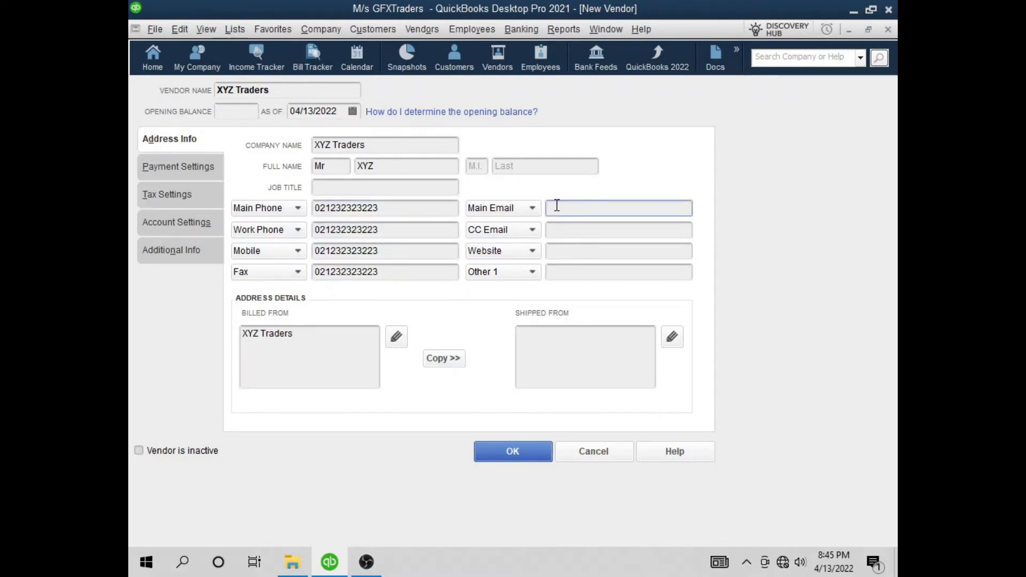
pyautogui.moveTo(650, 211); pyautogui.dragTo(546, 209)
pyautogui.hotkey('ctrl', 'c')
pyautogui.click(595, 228)
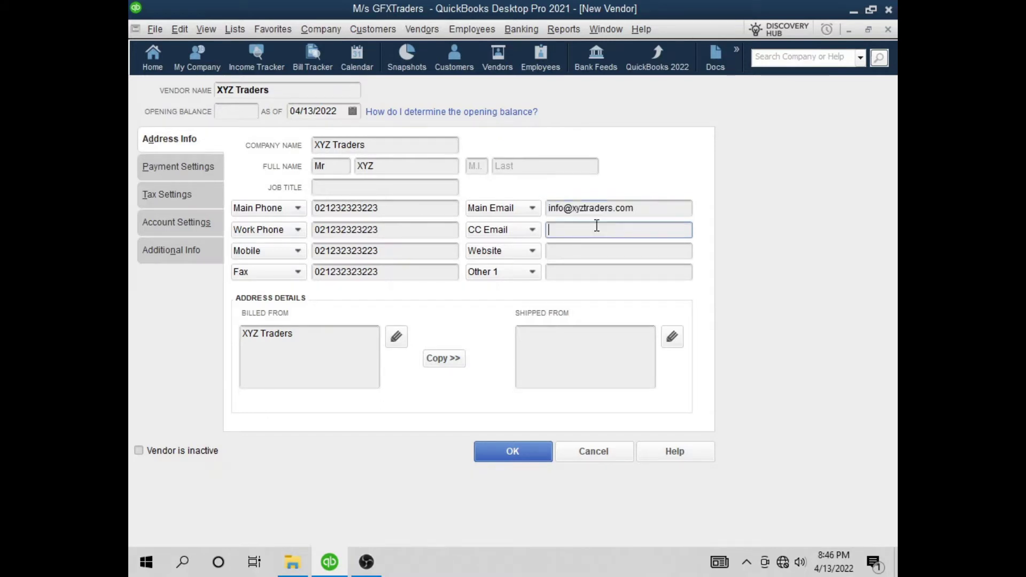
pyautogui.hotkey('ctrl', 'v')
pyautogui.moveTo(645, 229); pyautogui.dragTo(572, 229)
pyautogui.hotkey('ctrl', 'c')
pyautogui.click(597, 251)
pyautogui.write('www')
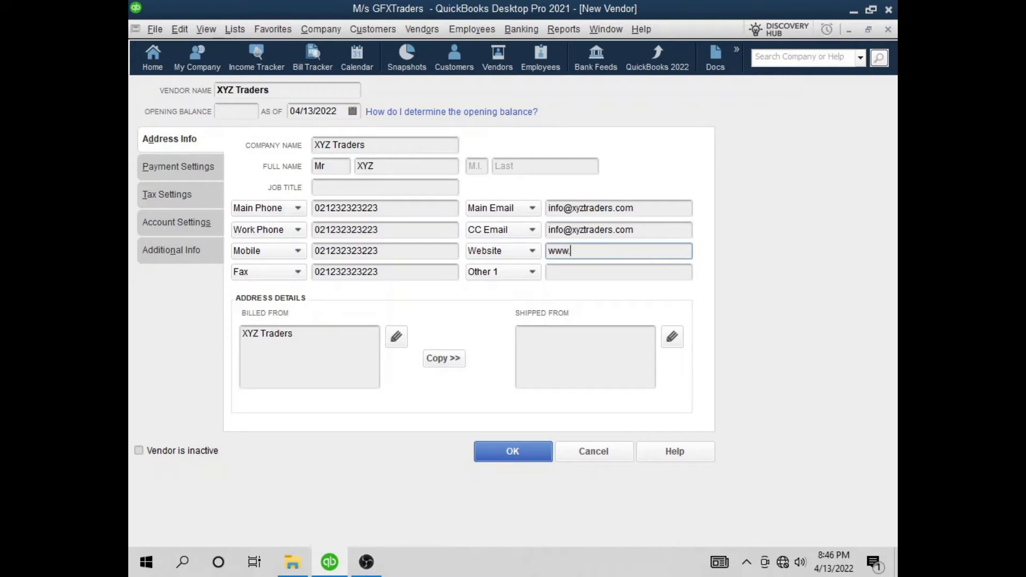
pyautogui.write('.')
pyautogui.hotkey('ctrl', 'v')
pyautogui.click(310, 332)
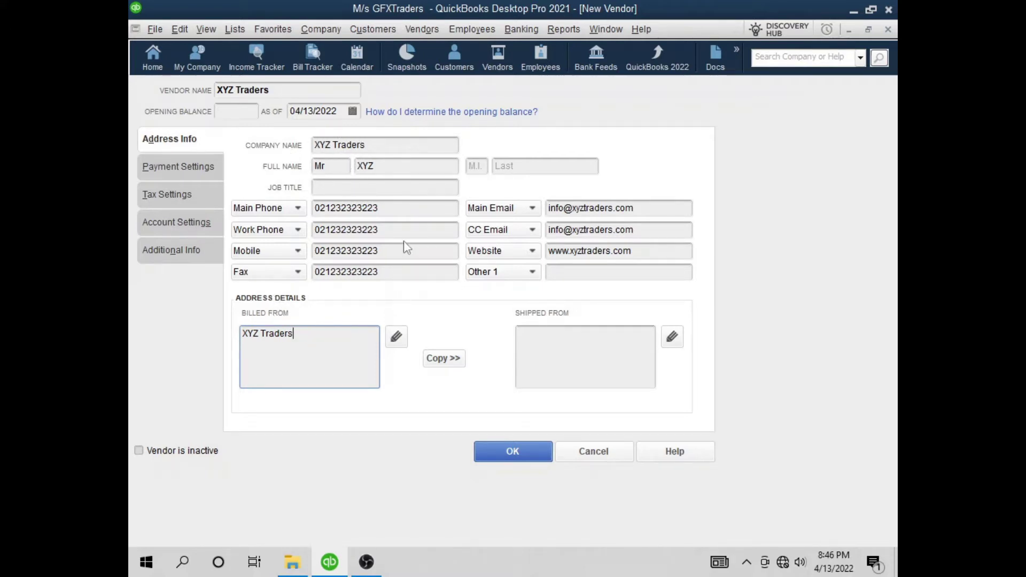
# Give the Billed From address city Lahore, province Punjab, a postal code and country Pakistan
pyautogui.click(395, 337)
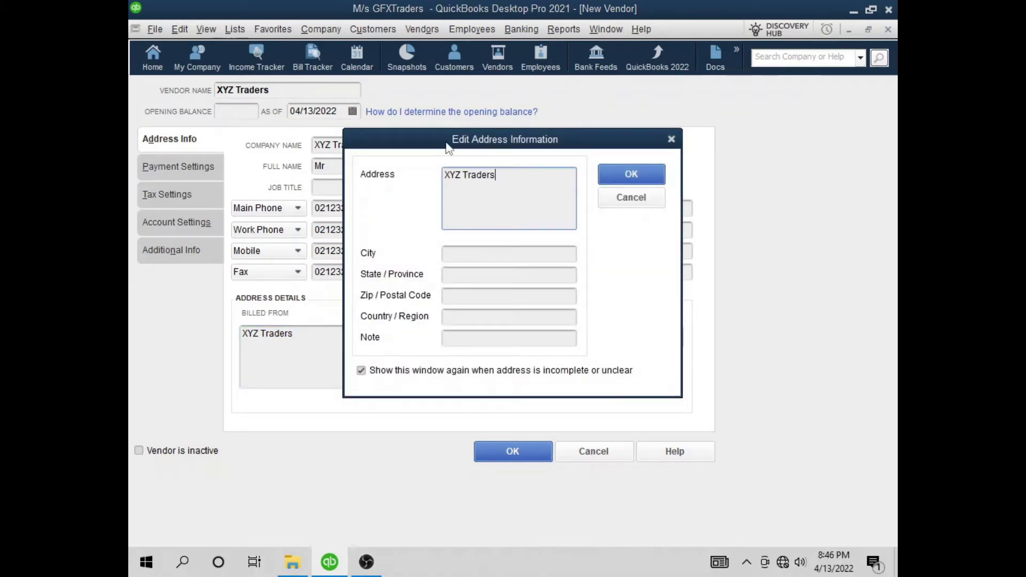
pyautogui.moveTo(448, 147); pyautogui.dragTo(541, 158)
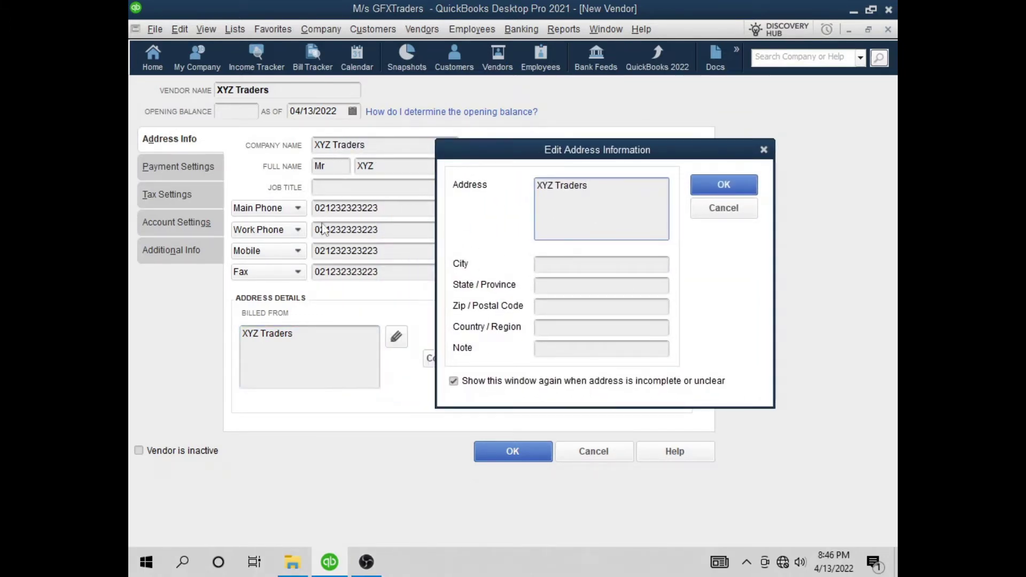
pyautogui.click(561, 271)
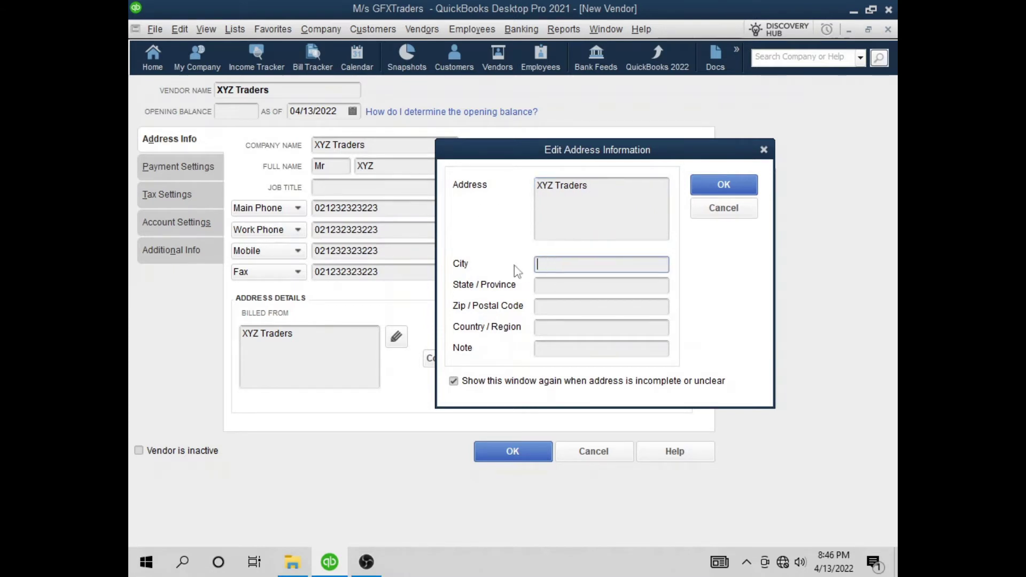
pyautogui.write('Lahore')
pyautogui.click(559, 283)
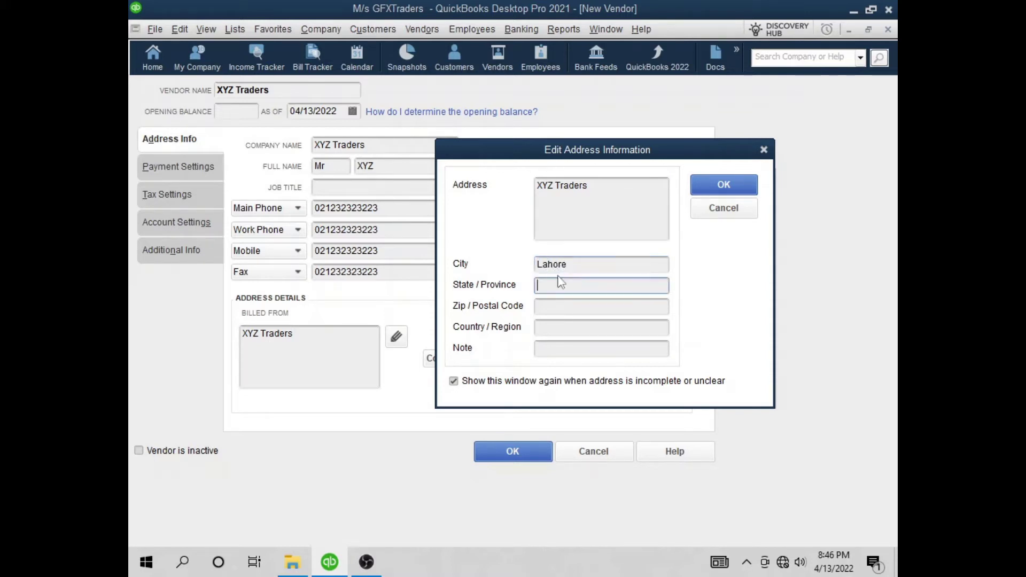
pyautogui.write('Punjab')
pyautogui.press('Tab')
pyautogui.write('78')
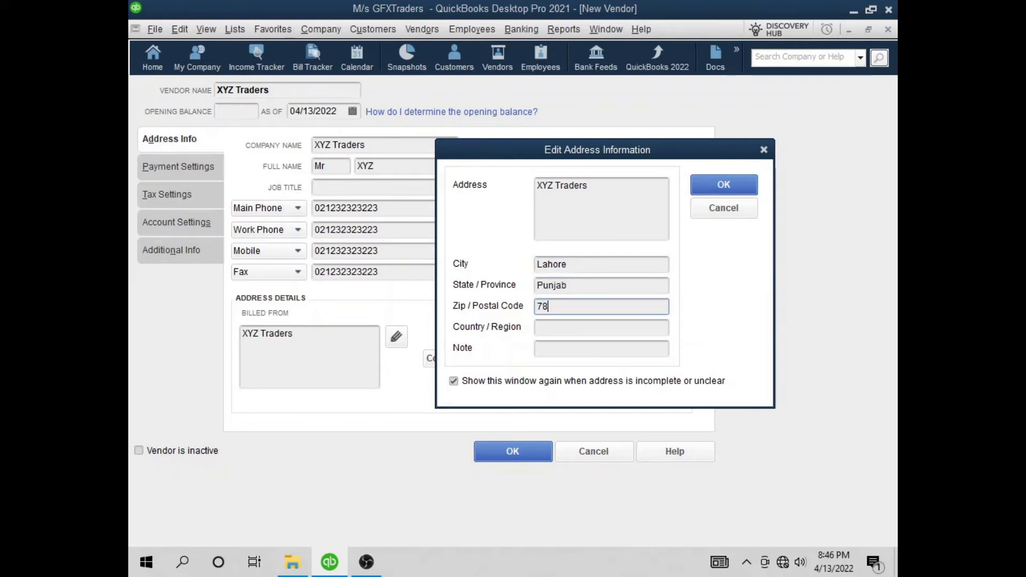
pyautogui.press('Tab')
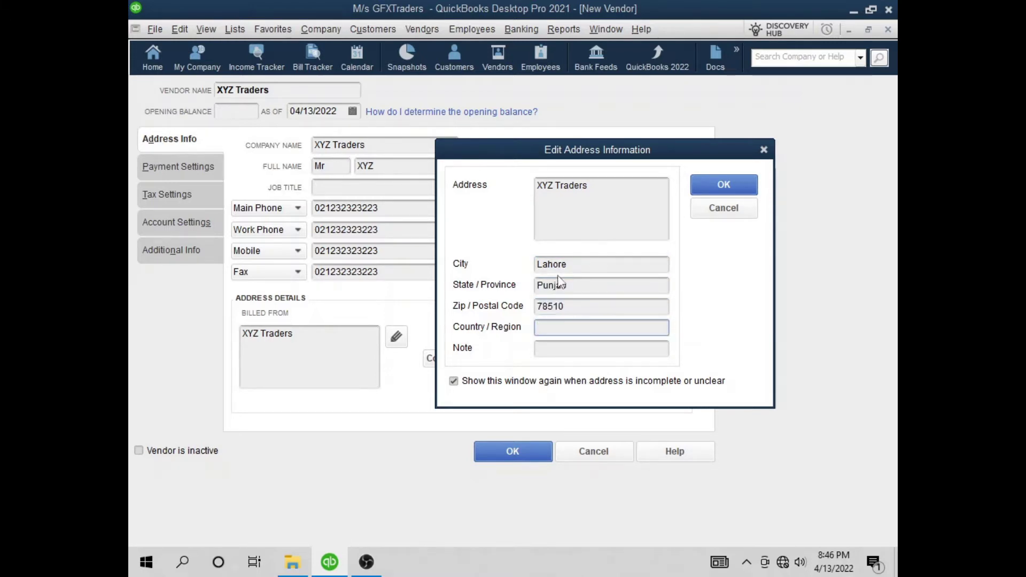
pyautogui.write('Pakistan')
pyautogui.press('Tab')
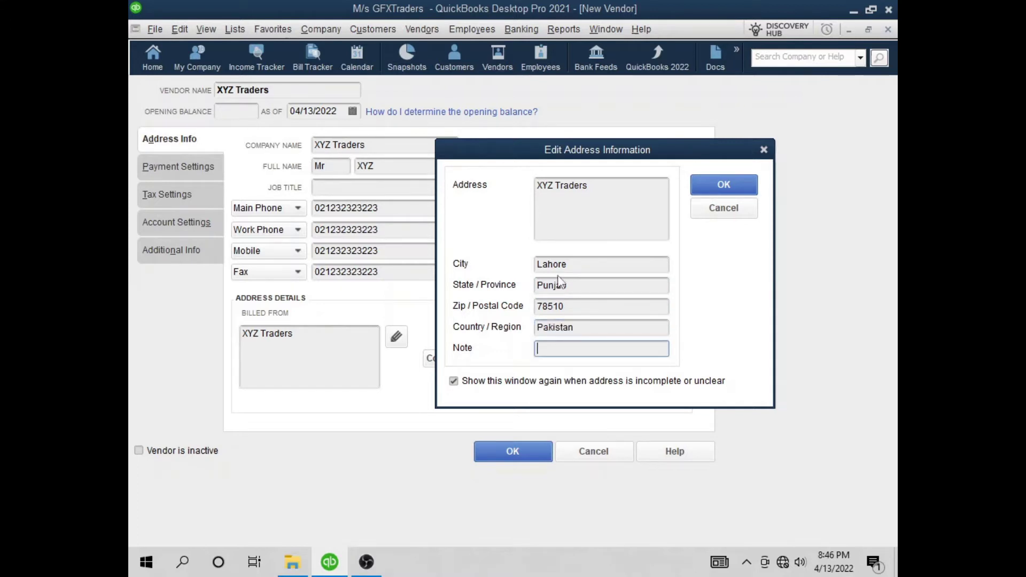
pyautogui.click(715, 186)
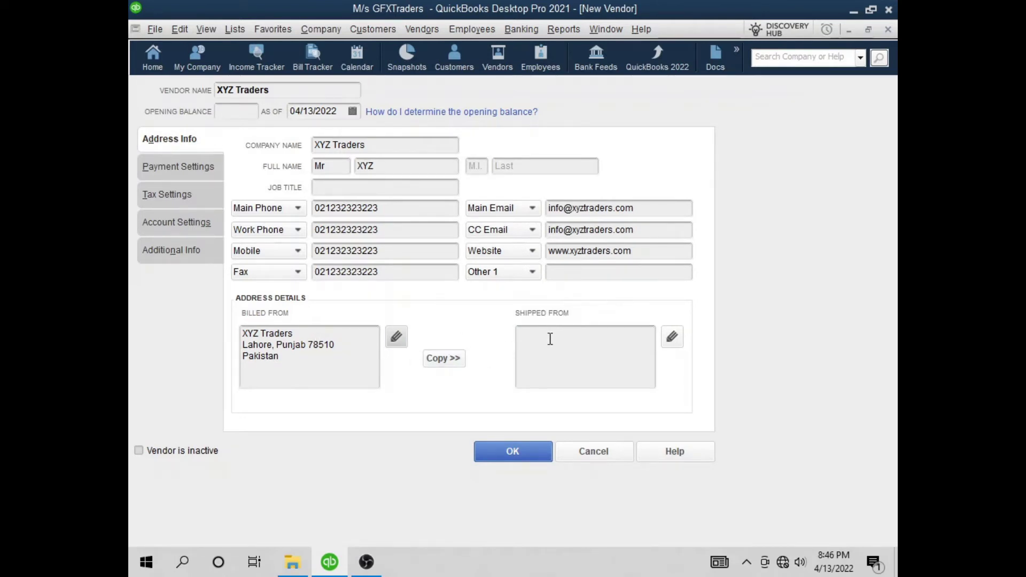
# Copy the billing address to Shipped From and add city Lahore, province Punjab and postal code
pyautogui.click(455, 358)
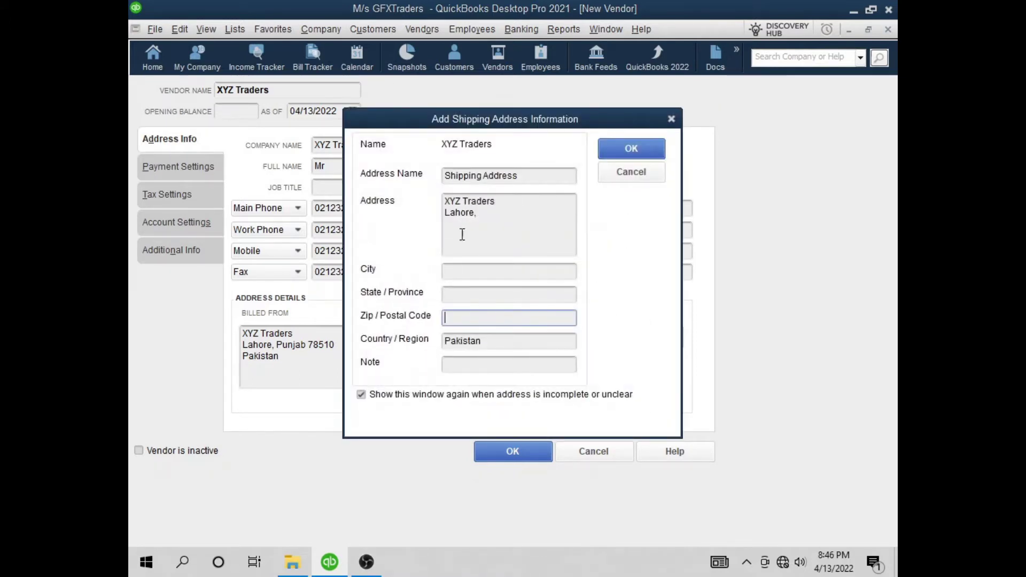
pyautogui.click(504, 269)
pyautogui.write('Lahore')
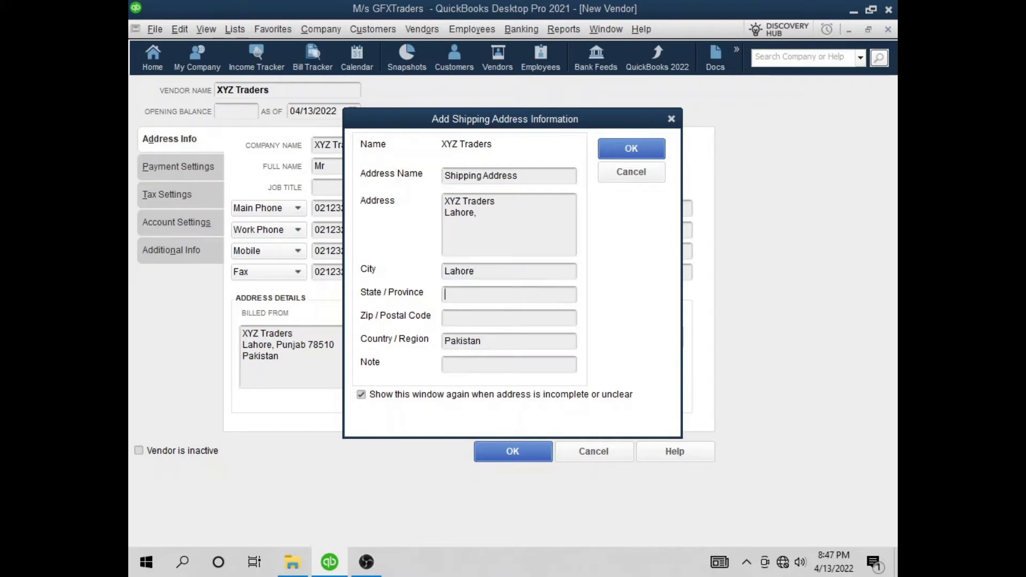
pyautogui.press('Tab')
pyautogui.write('Pu')
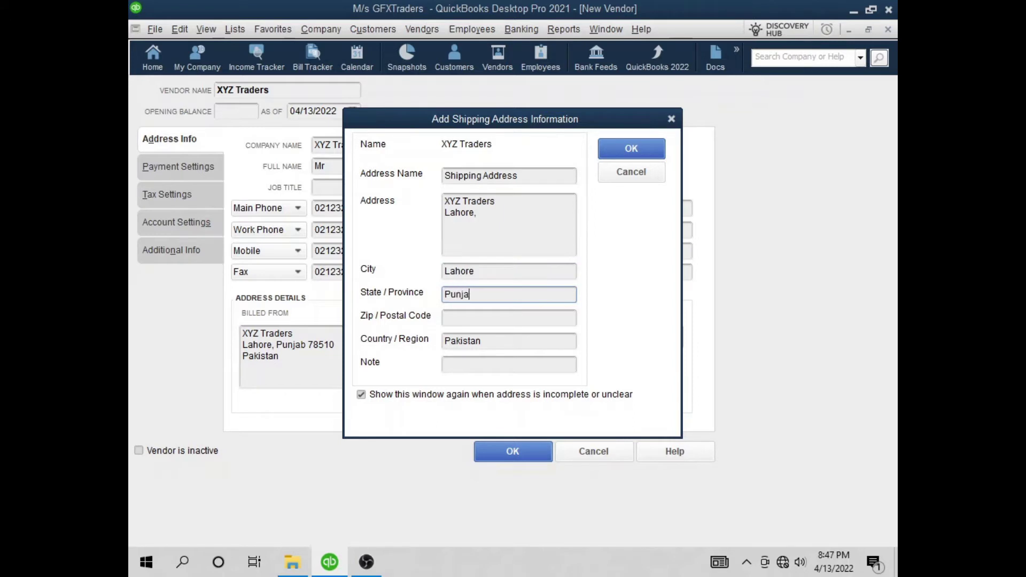
pyautogui.press('Tab')
pyautogui.write('78')
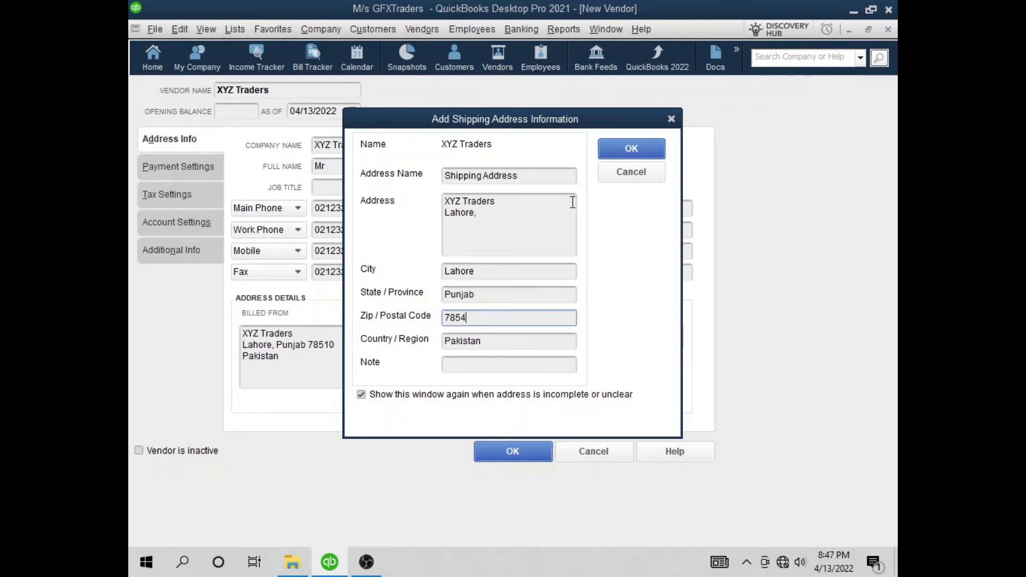
pyautogui.write('5')
pyautogui.click(621, 154)
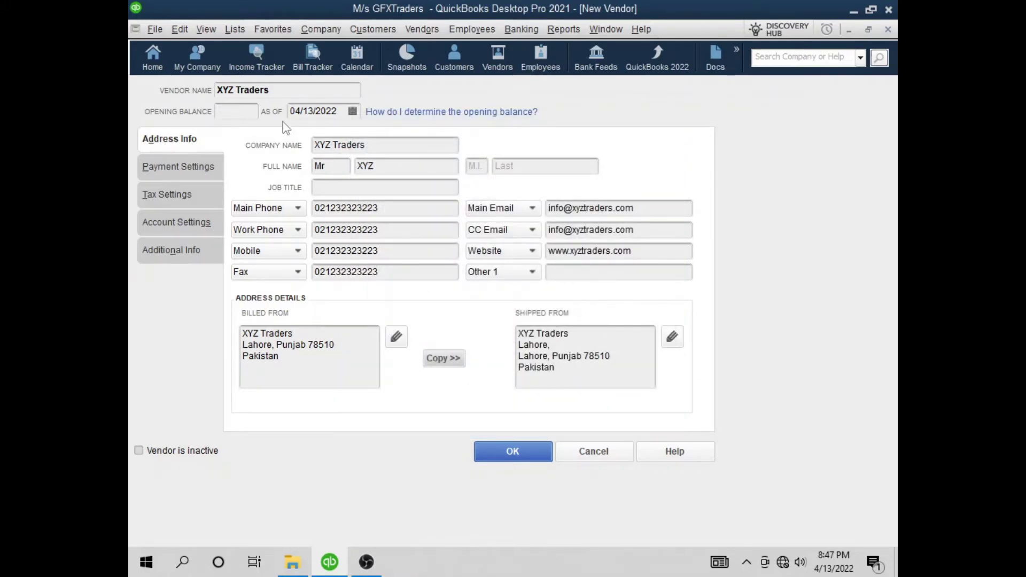
# Enter the vendor's account number in Payment Settings and review payment terms without choosing one
pyautogui.click(170, 141)
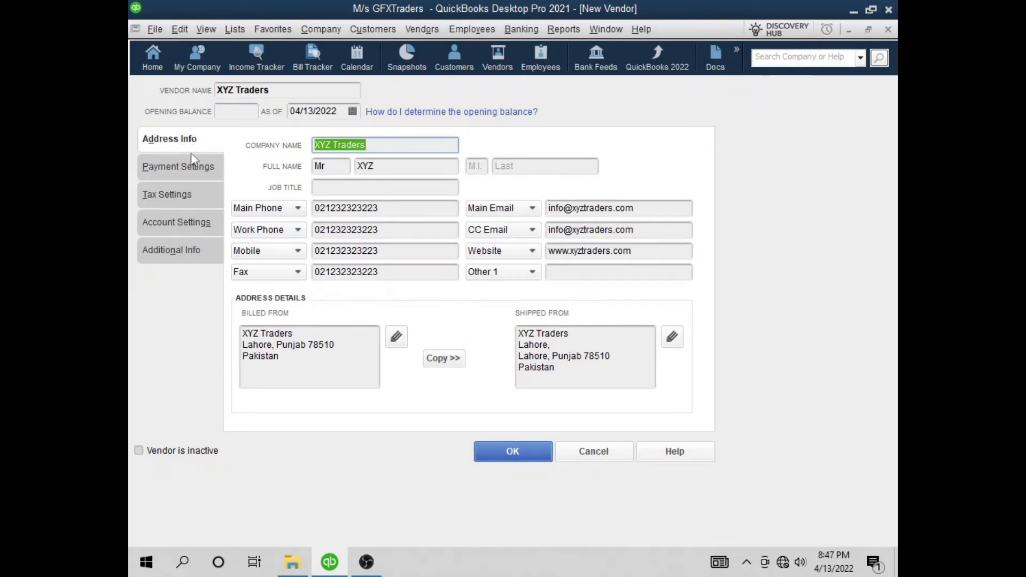
pyautogui.click(190, 163)
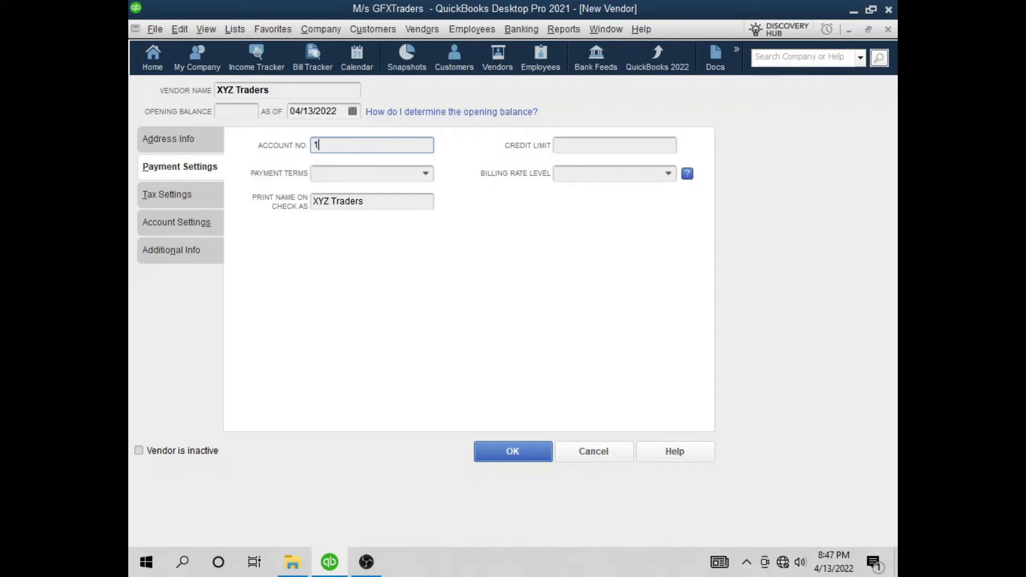
pyautogui.write('2121212')
pyautogui.click(416, 172)
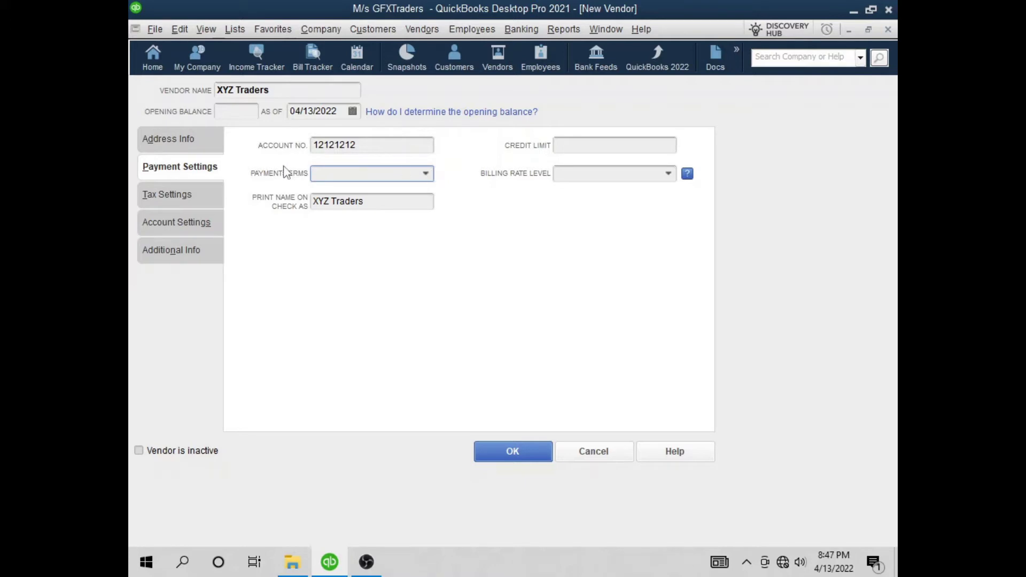
pyautogui.click(426, 174)
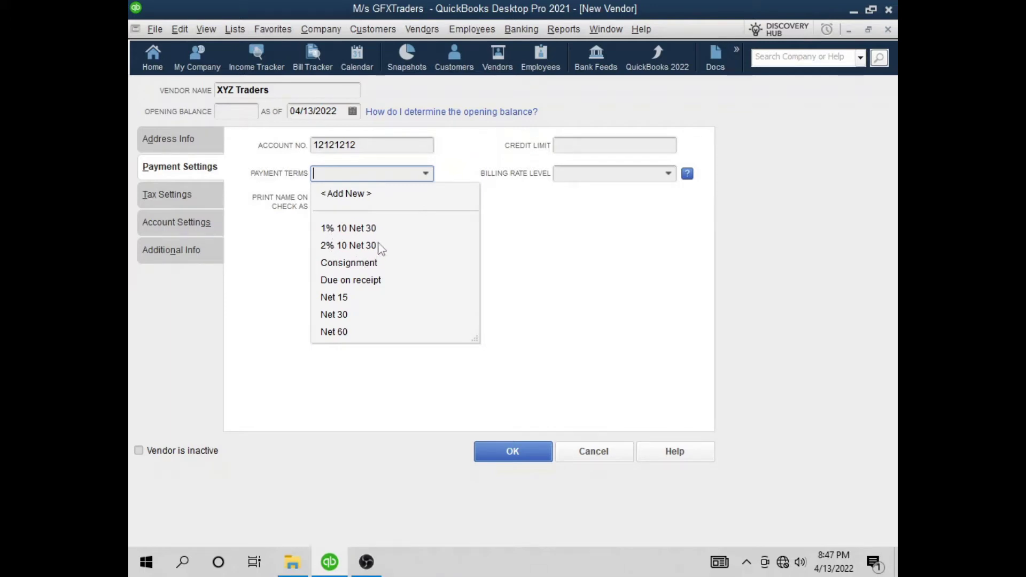
pyautogui.click(426, 174)
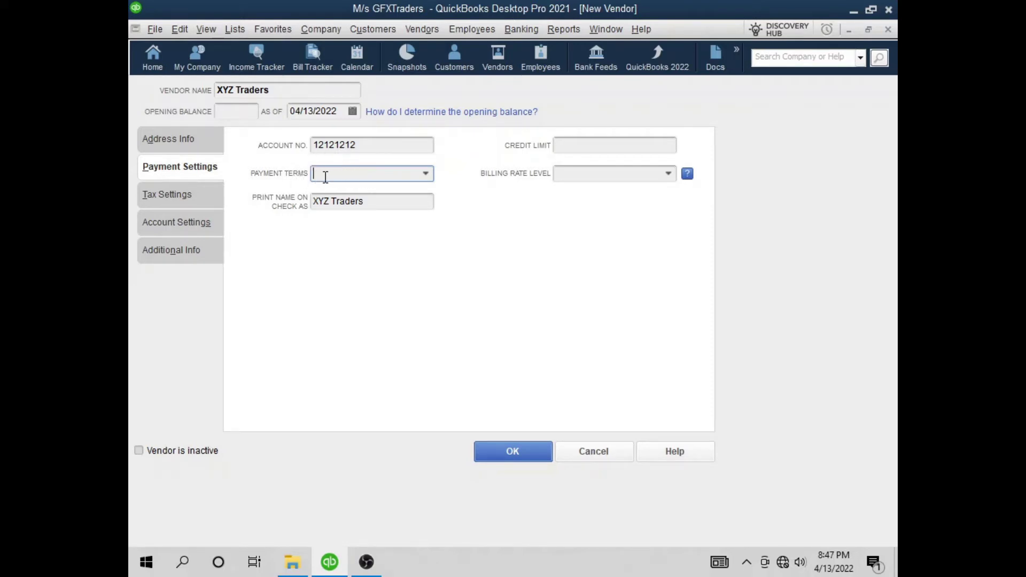
# Browse the Tax, Account and Additional Info settings and list the available vendor types
pyautogui.click(198, 190)
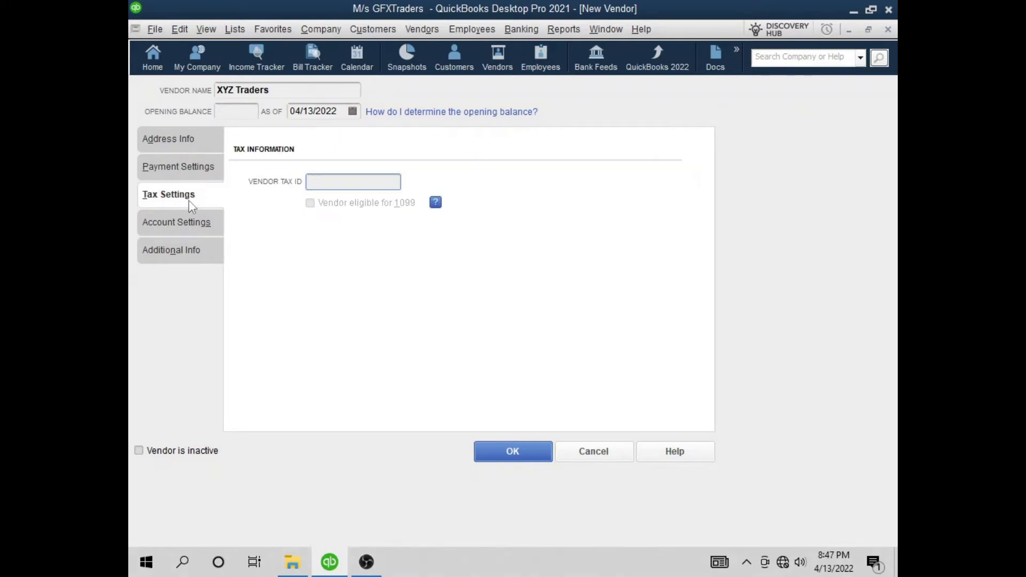
pyautogui.click(195, 224)
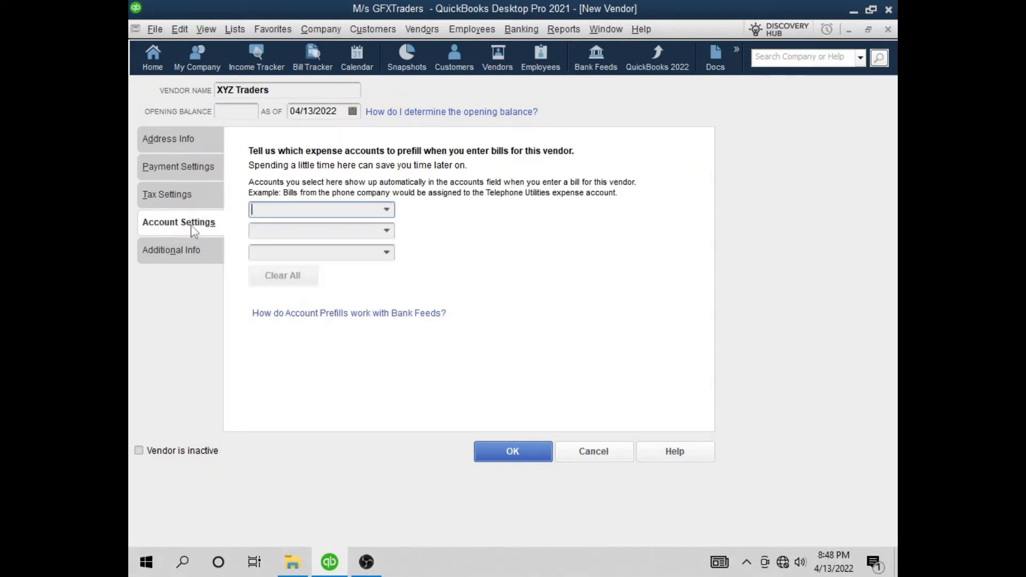
pyautogui.click(191, 249)
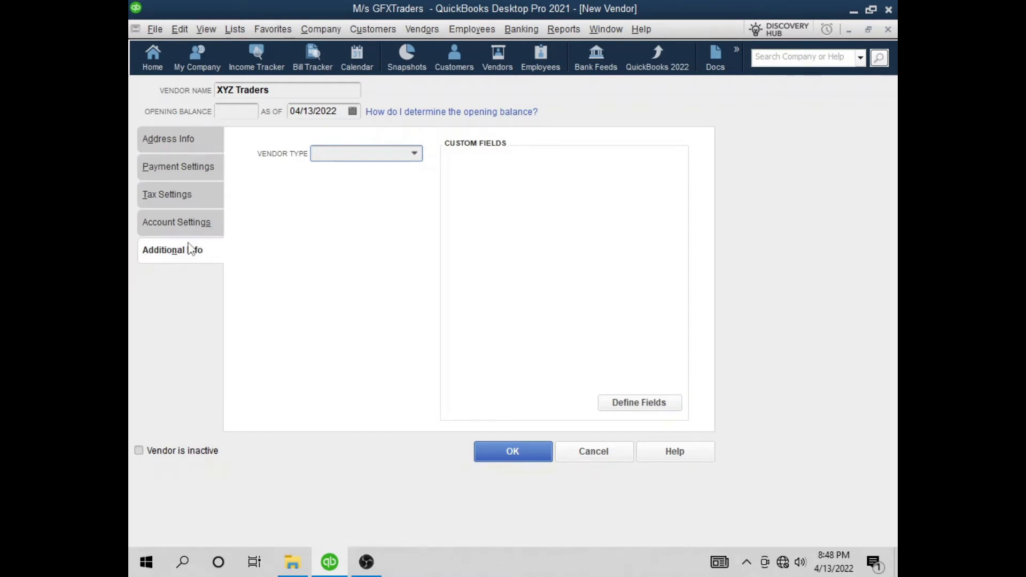
pyautogui.click(188, 170)
pyautogui.click(187, 228)
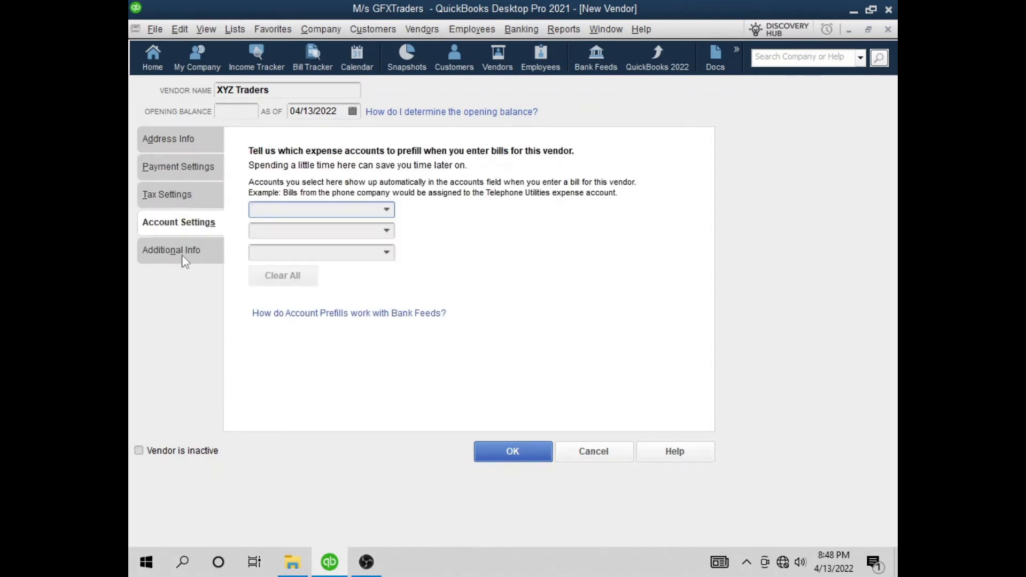
pyautogui.click(184, 252)
pyautogui.click(361, 155)
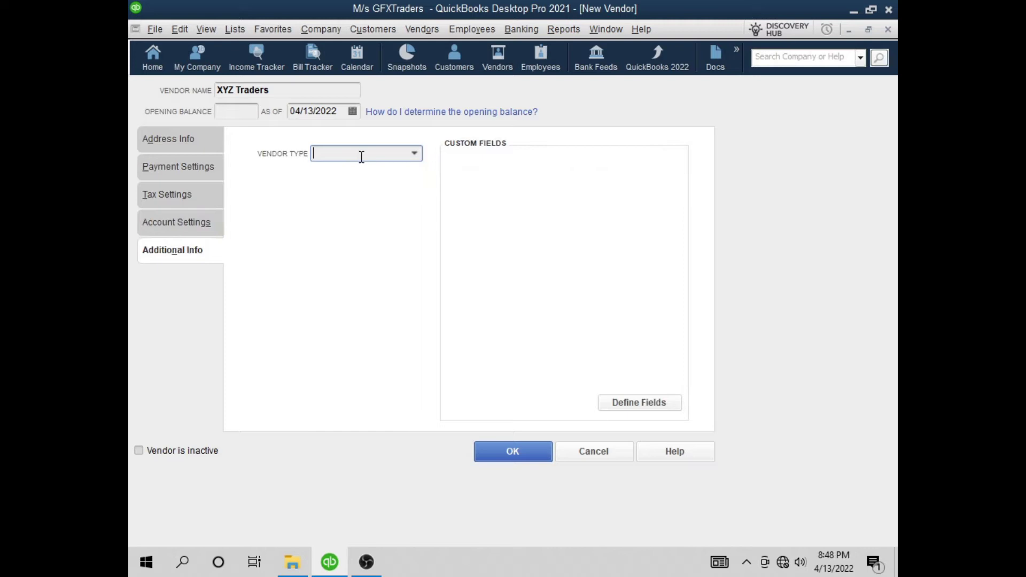
pyautogui.click(415, 155)
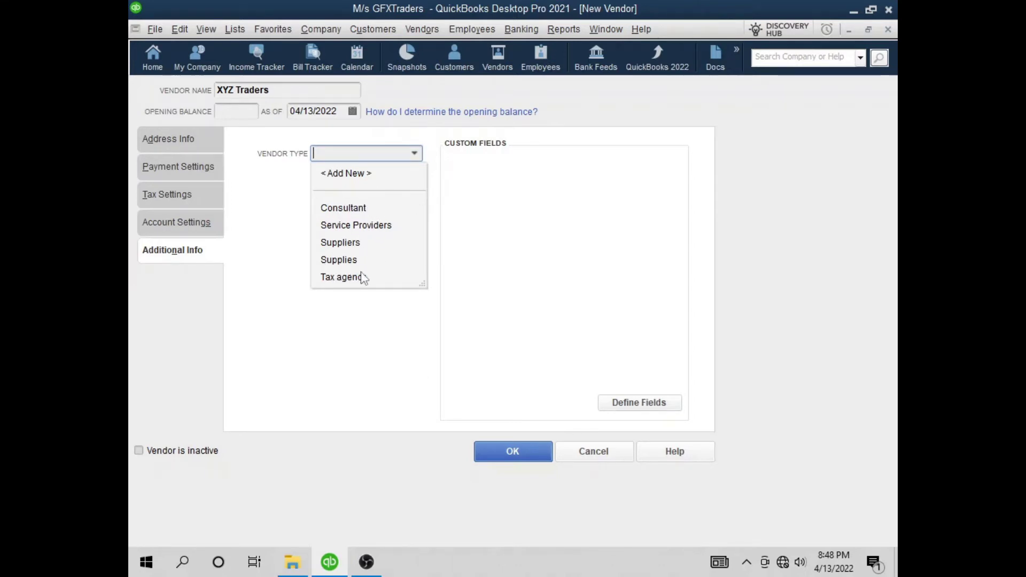
# Add a new vendor type East, then set XYZ Traders' vendor type to Consultant
pyautogui.click(358, 174)
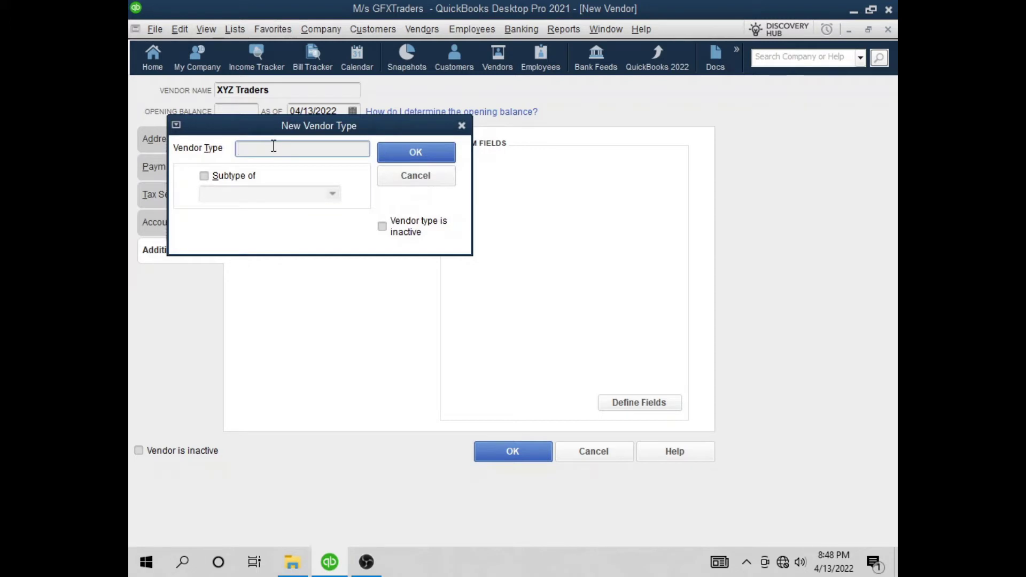
pyautogui.write('East')
pyautogui.click(406, 162)
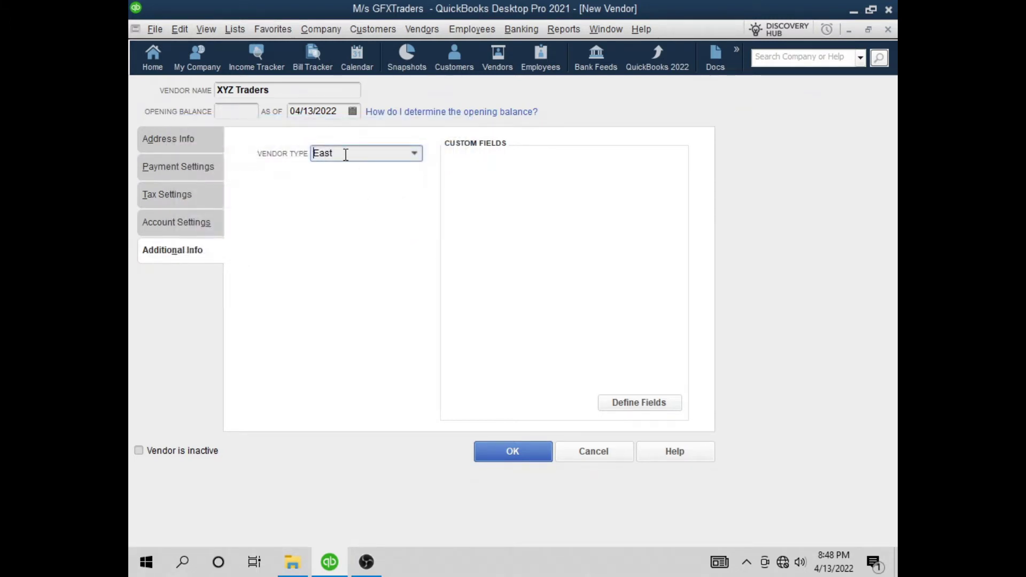
pyautogui.click(412, 153)
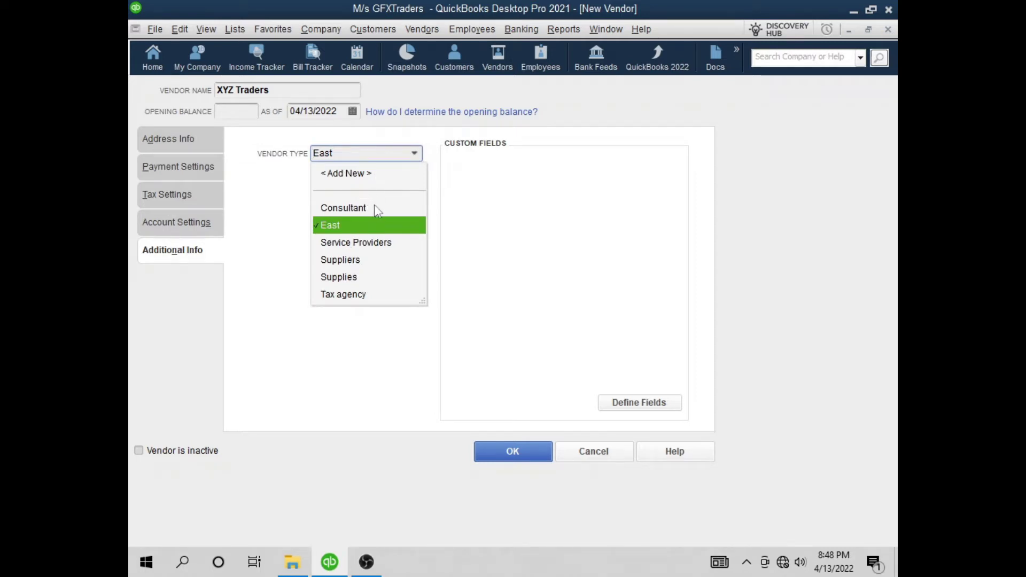
pyautogui.click(377, 211)
pyautogui.click(377, 211)
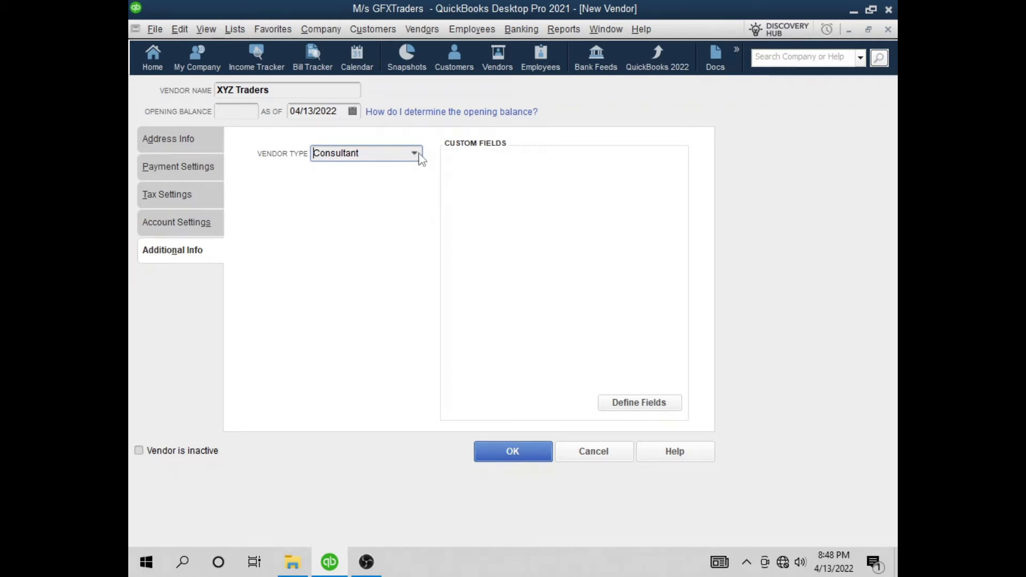
pyautogui.click(177, 251)
pyautogui.click(193, 141)
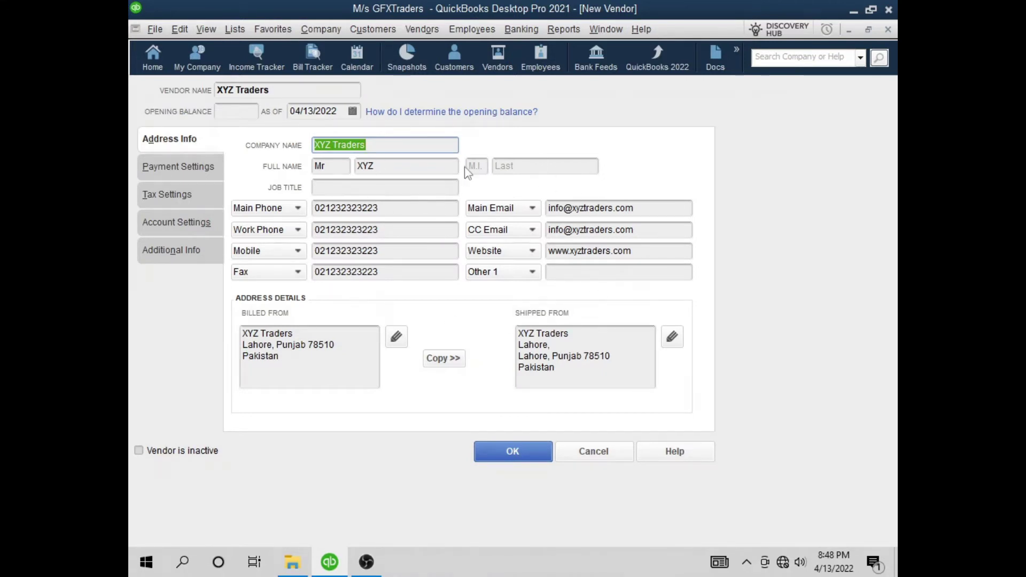
pyautogui.click(185, 254)
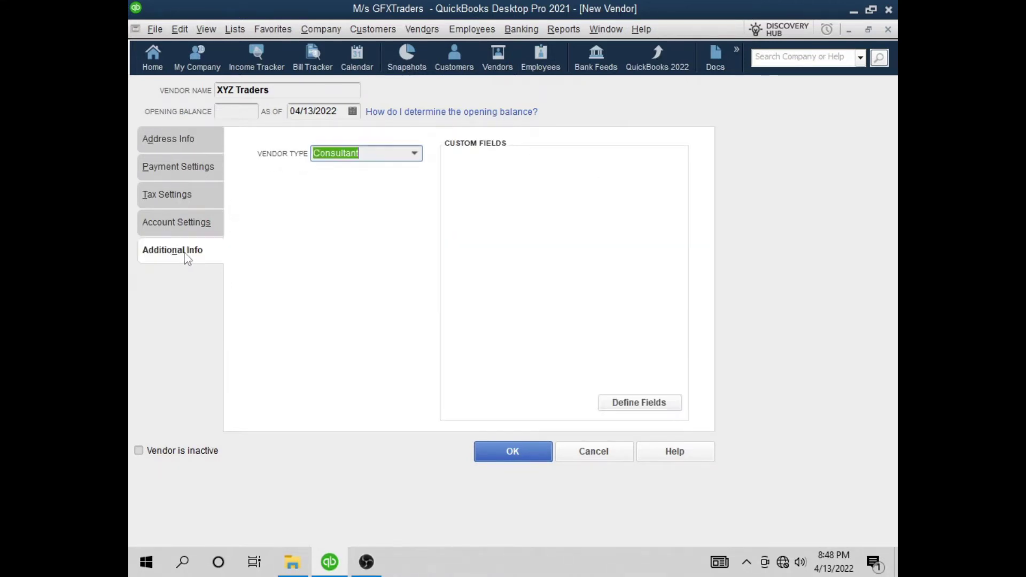
# Define custom fields NIC# and Mobile, each enabled for vendors
pyautogui.click(641, 403)
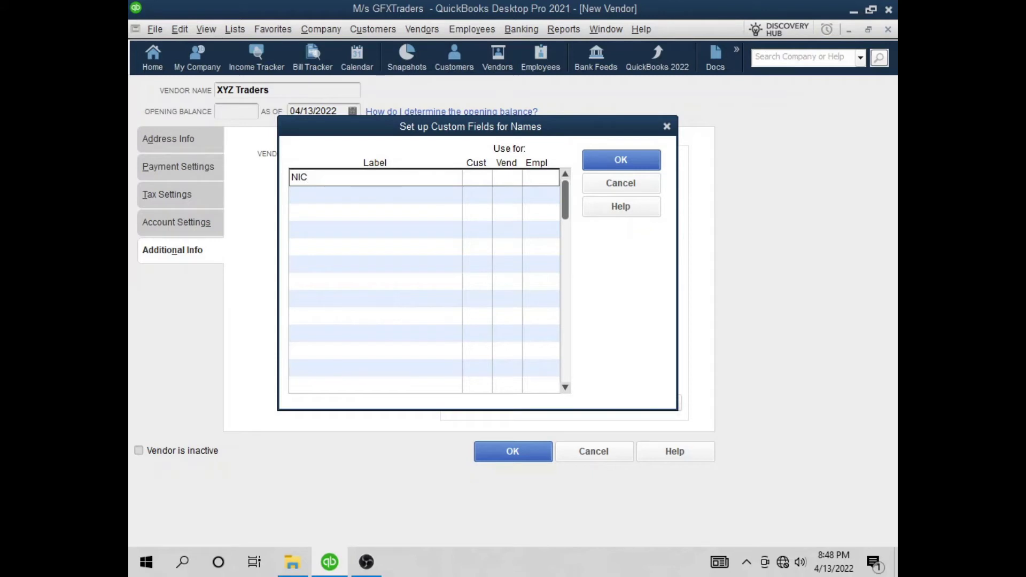
pyautogui.write('%')
pyautogui.click(504, 179)
pyautogui.click(411, 190)
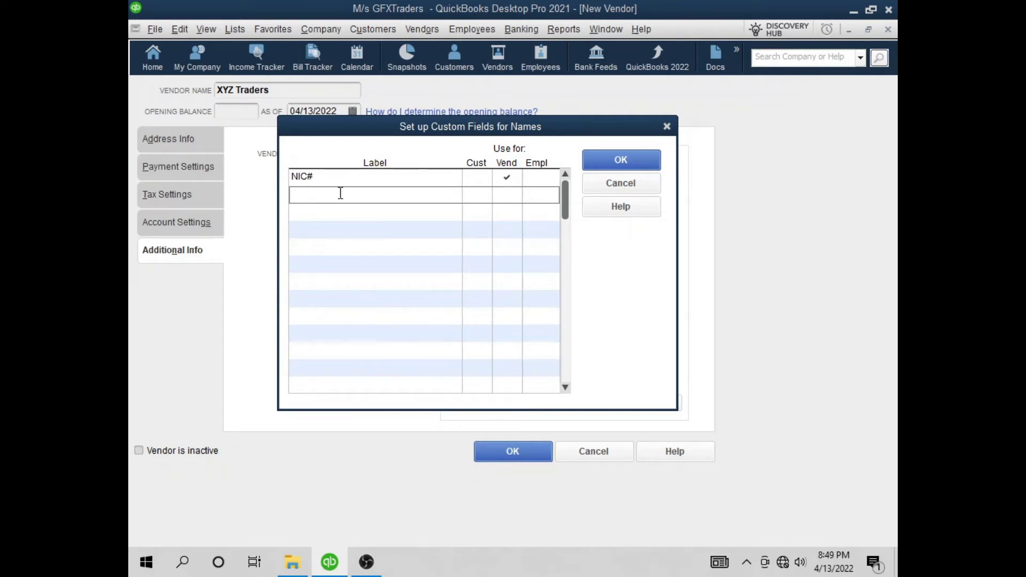
pyautogui.write('Mobile')
pyautogui.click(502, 195)
pyautogui.click(619, 156)
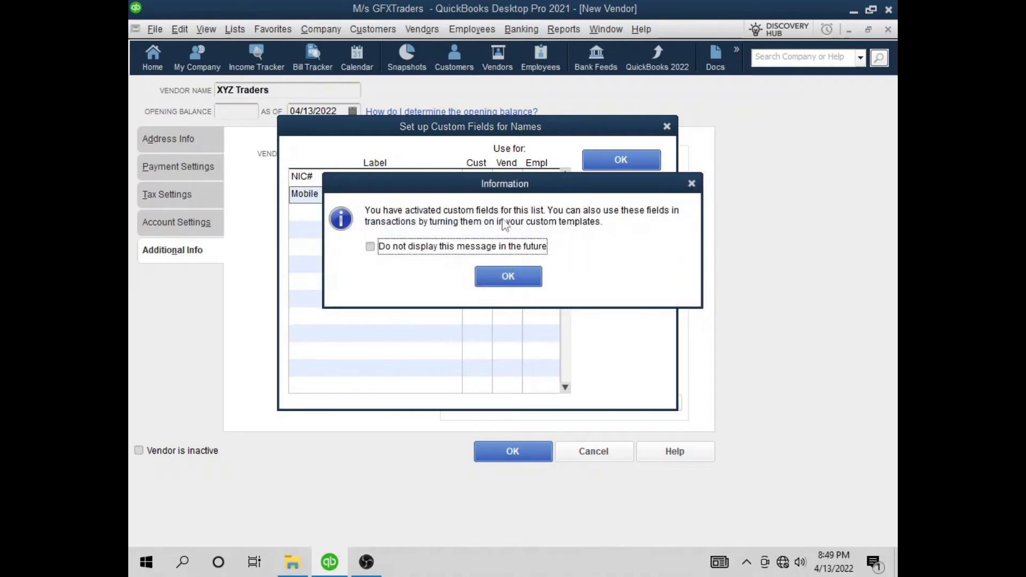
# Dismiss the notice and enter the vendor's NIC number and mobile number in the custom fields
pyautogui.click(529, 272)
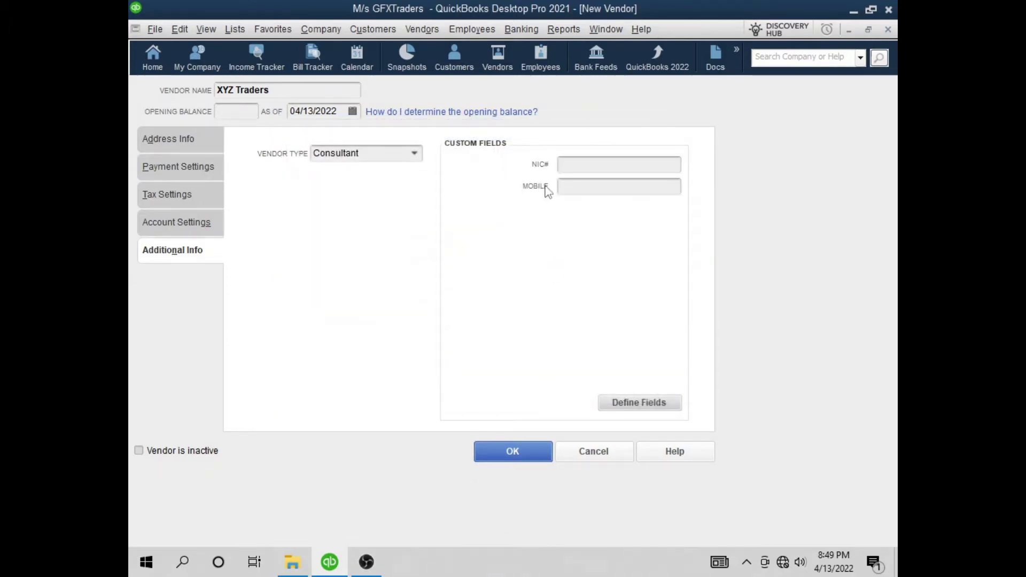
pyautogui.click(184, 140)
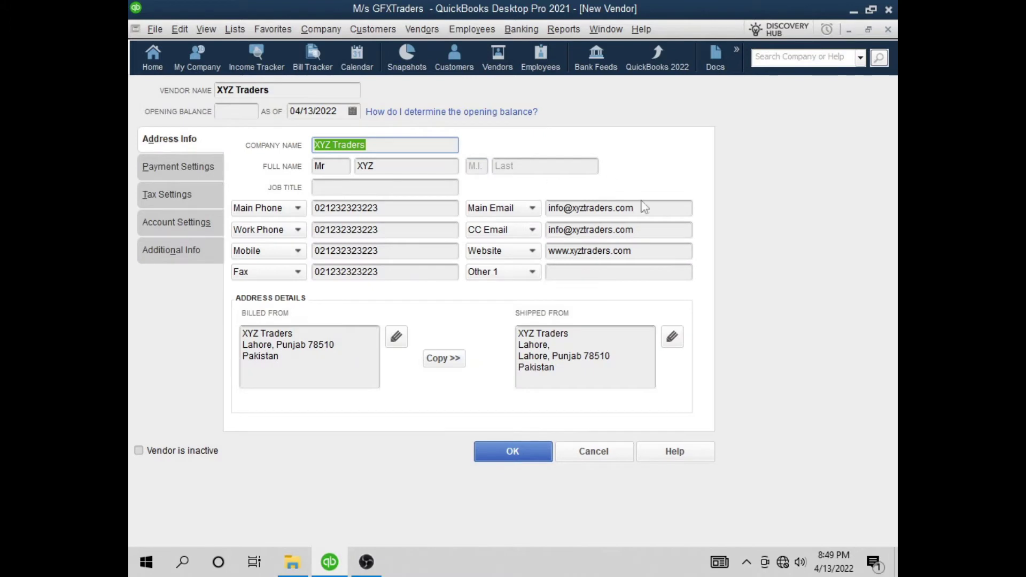
pyautogui.click(167, 259)
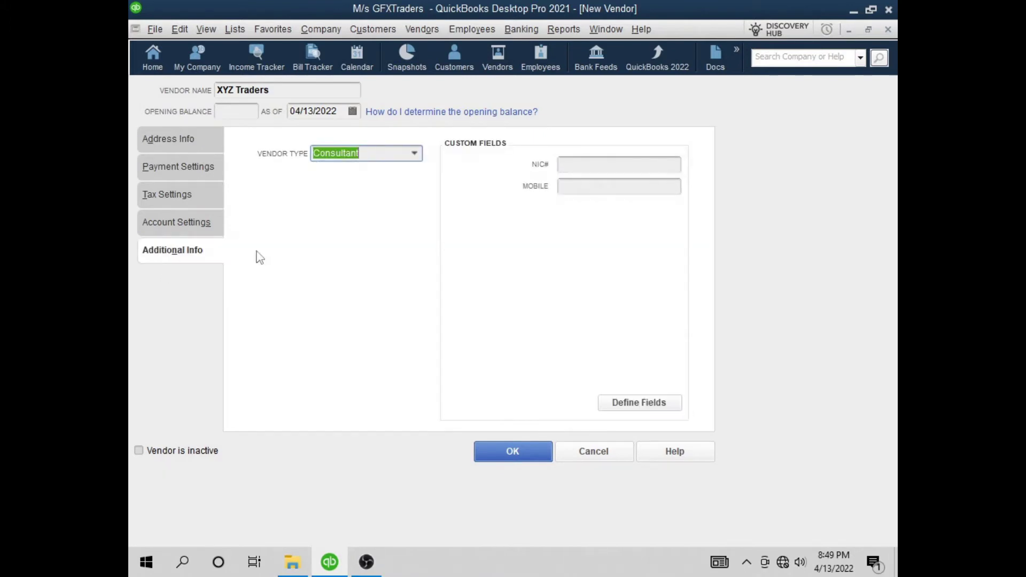
pyautogui.click(593, 162)
pyautogui.write('65-55')
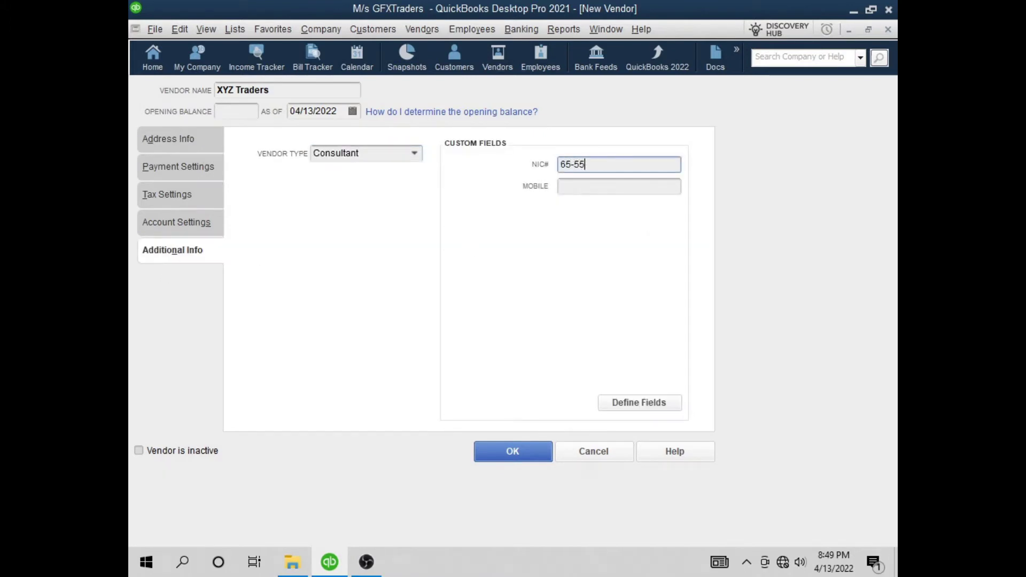
pyautogui.write('6565-56')
pyautogui.click(598, 186)
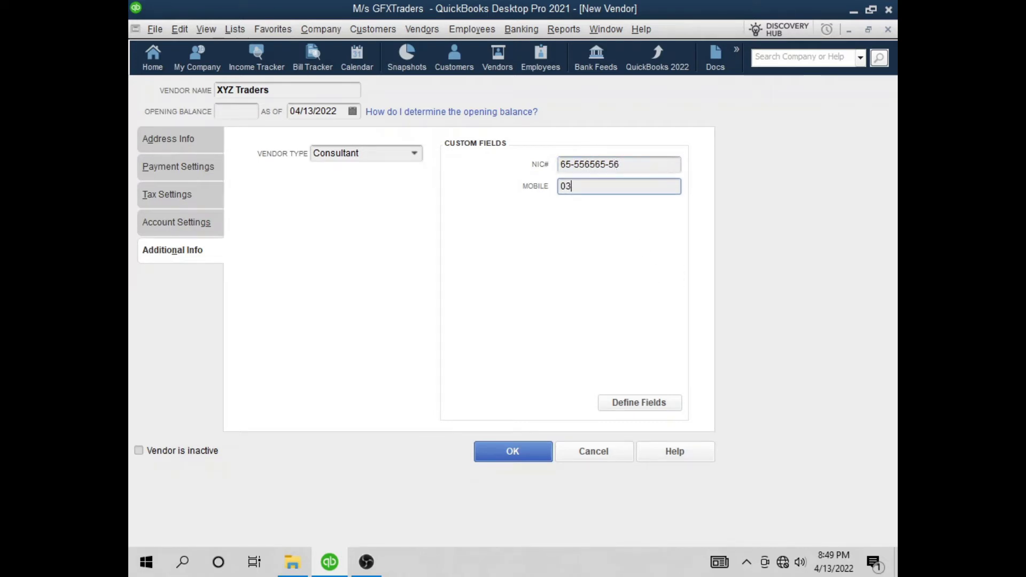
pyautogui.click(164, 137)
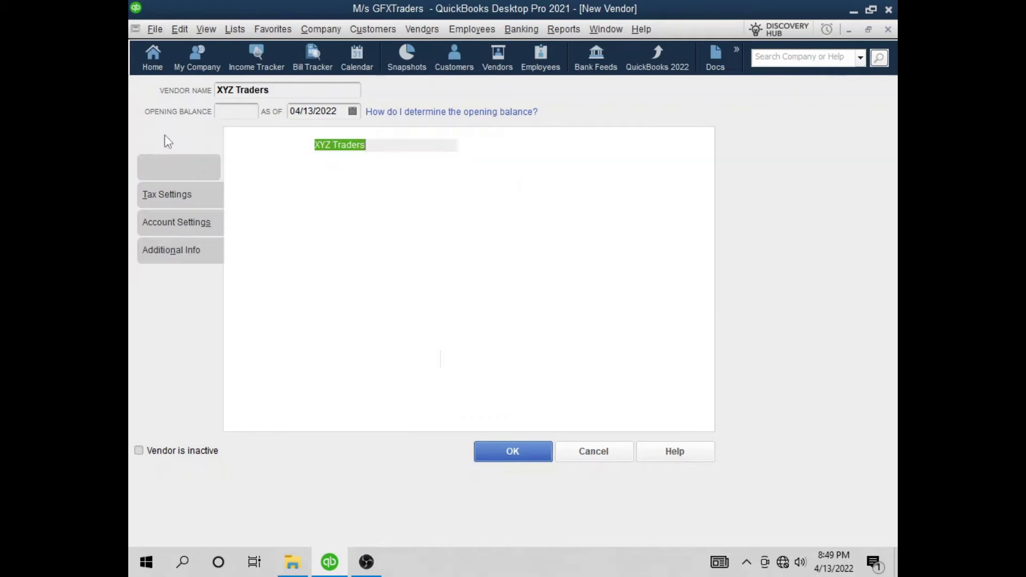
# Save XYZ Traders as a vendor and review its payment settings in the edit window
pyautogui.click(501, 450)
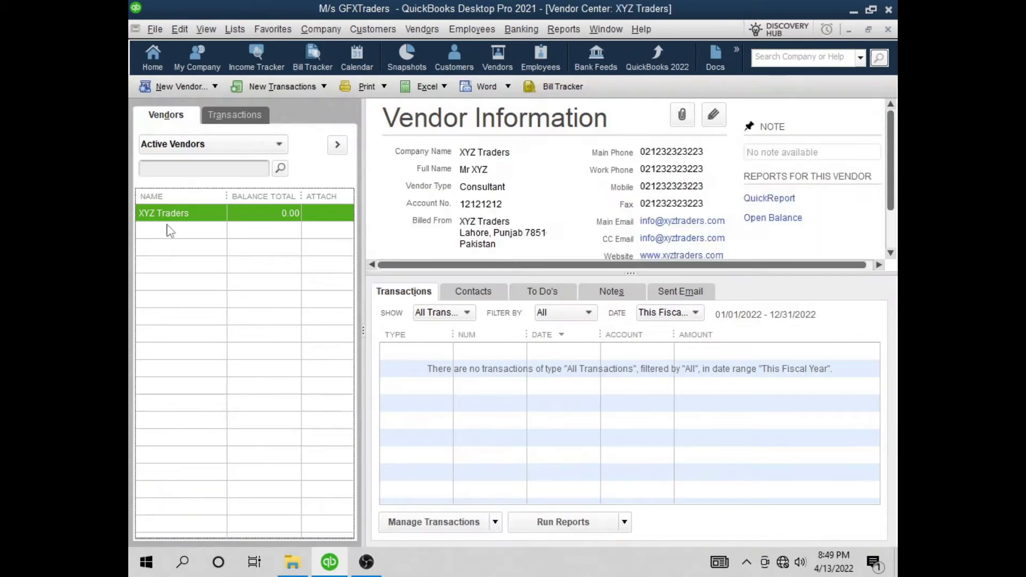
pyautogui.rightClick(189, 216)
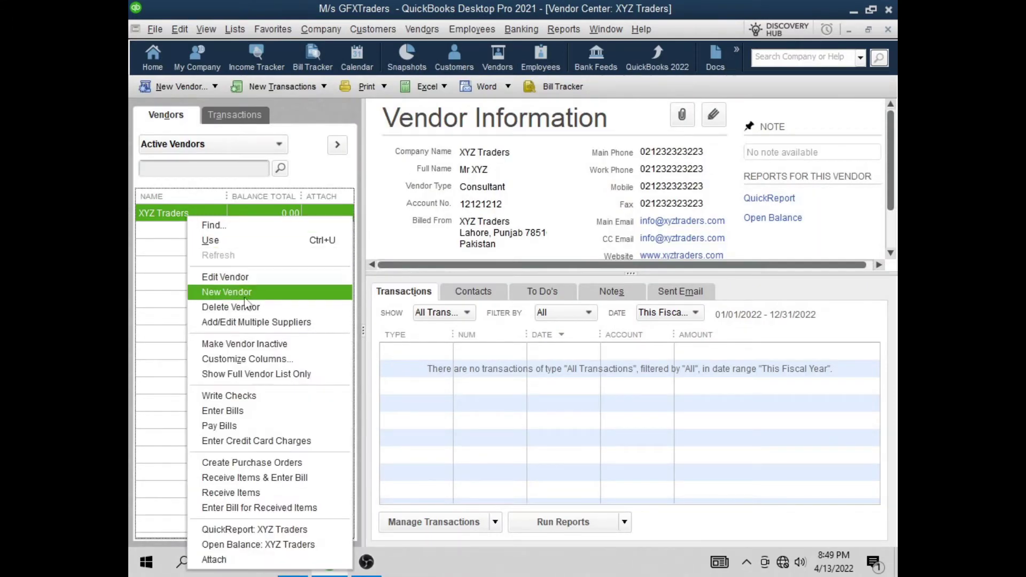
pyautogui.click(269, 279)
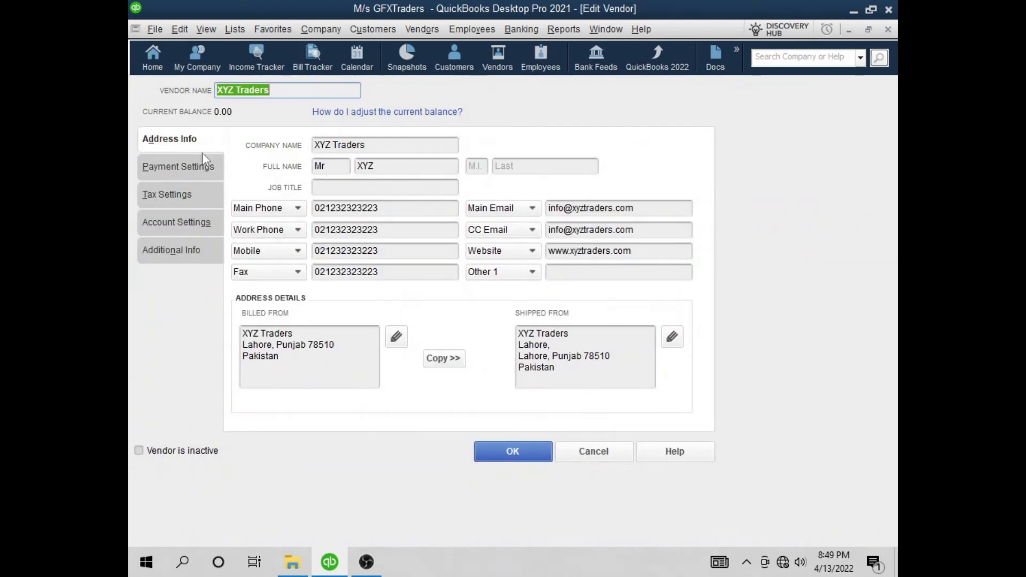
pyautogui.click(183, 168)
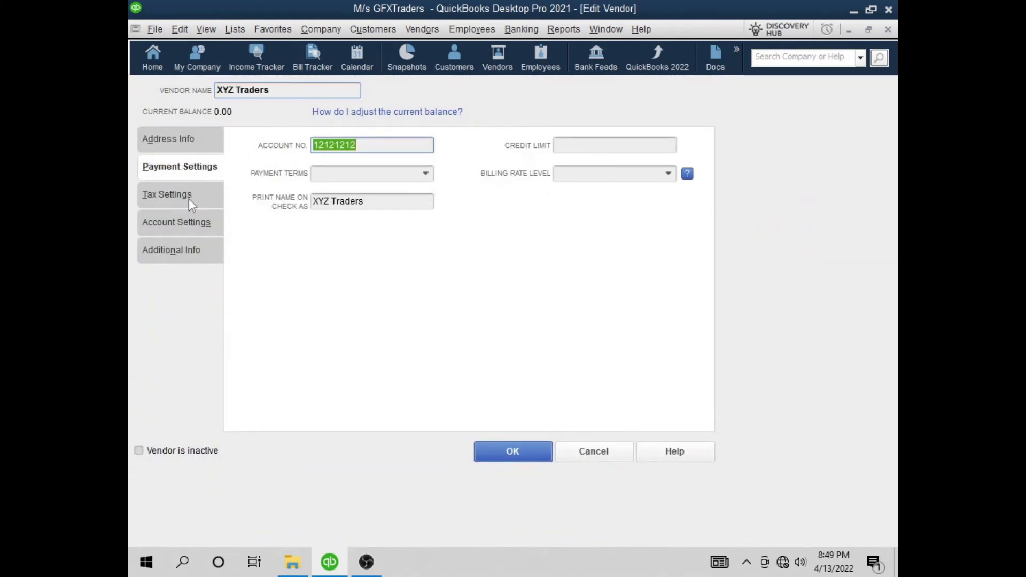
pyautogui.click(517, 453)
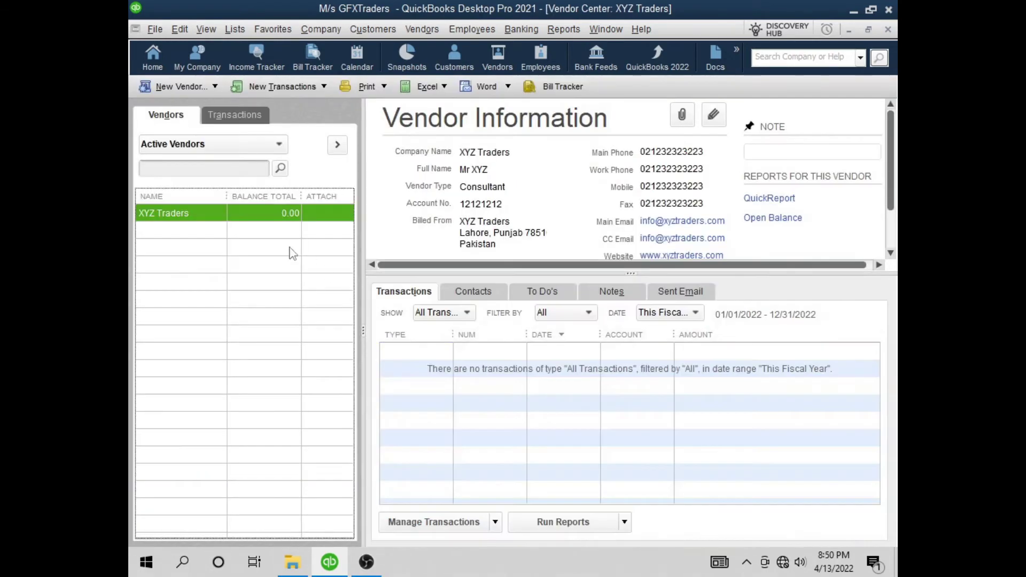
# Cancel a delete of XYZ Traders, enlarge its information panel, and close the Vendor Center
pyautogui.rightClick(199, 216)
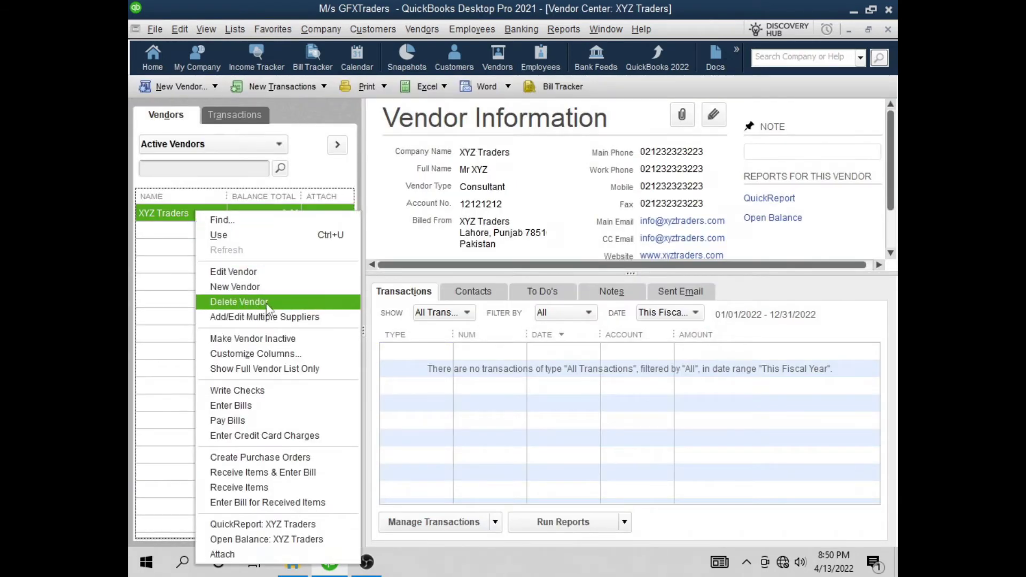
pyautogui.click(297, 306)
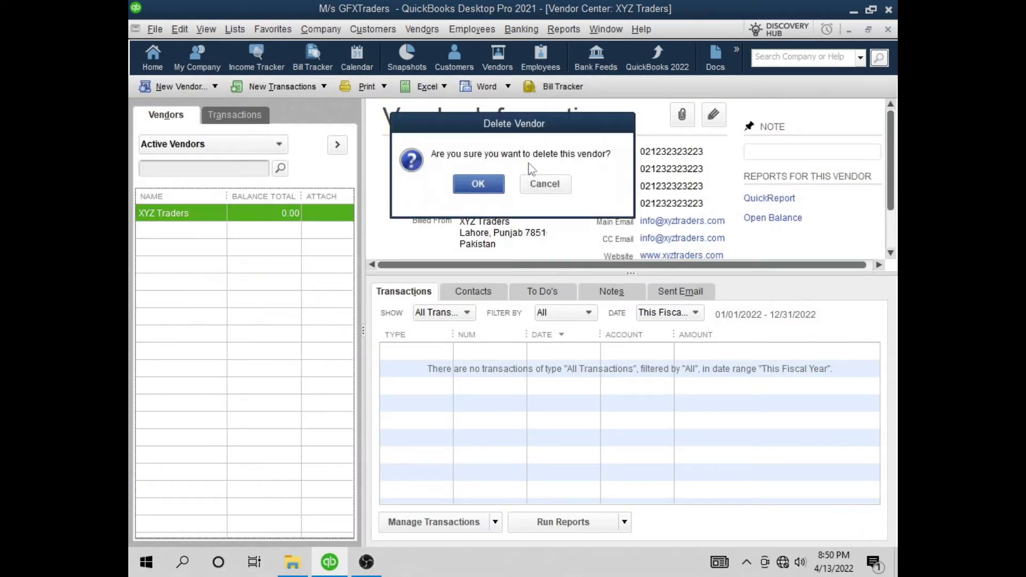
pyautogui.click(545, 185)
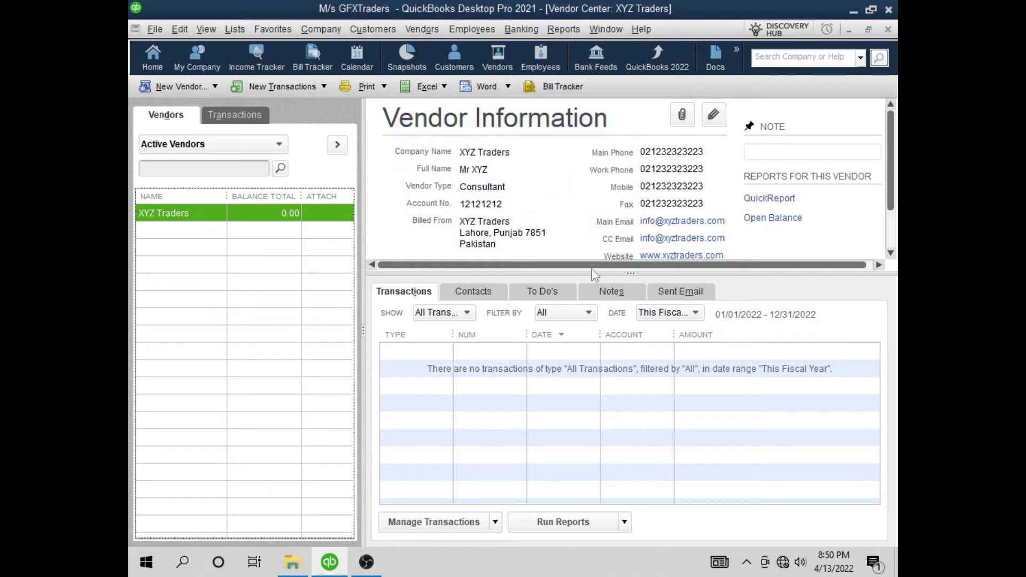
pyautogui.moveTo(629, 273); pyautogui.dragTo(641, 324)
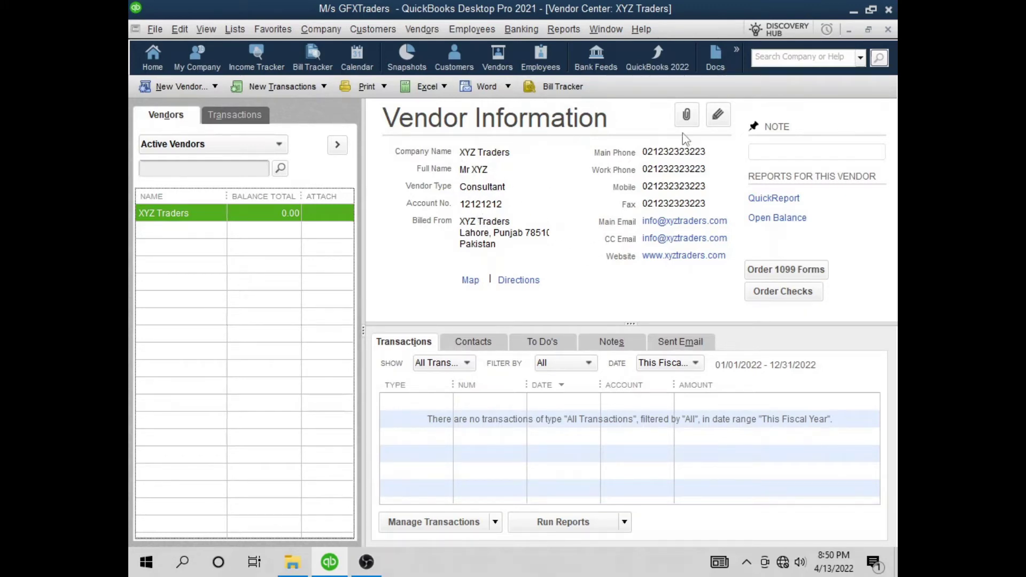
pyautogui.click(887, 30)
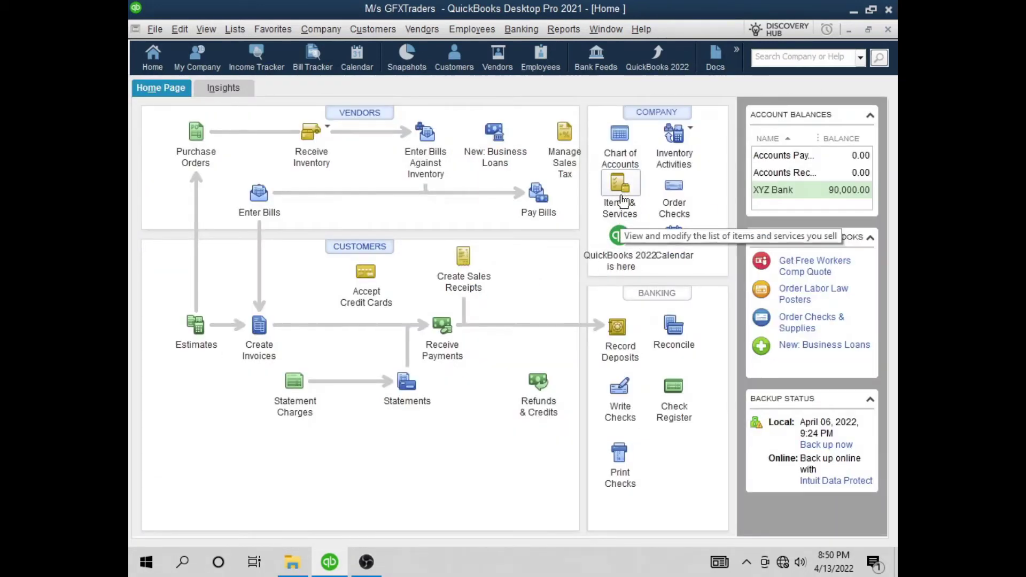
# In the Item List, select Mobile-A and resize columns to show full account names and quantity on hand
pyautogui.click(621, 199)
pyautogui.click(306, 236)
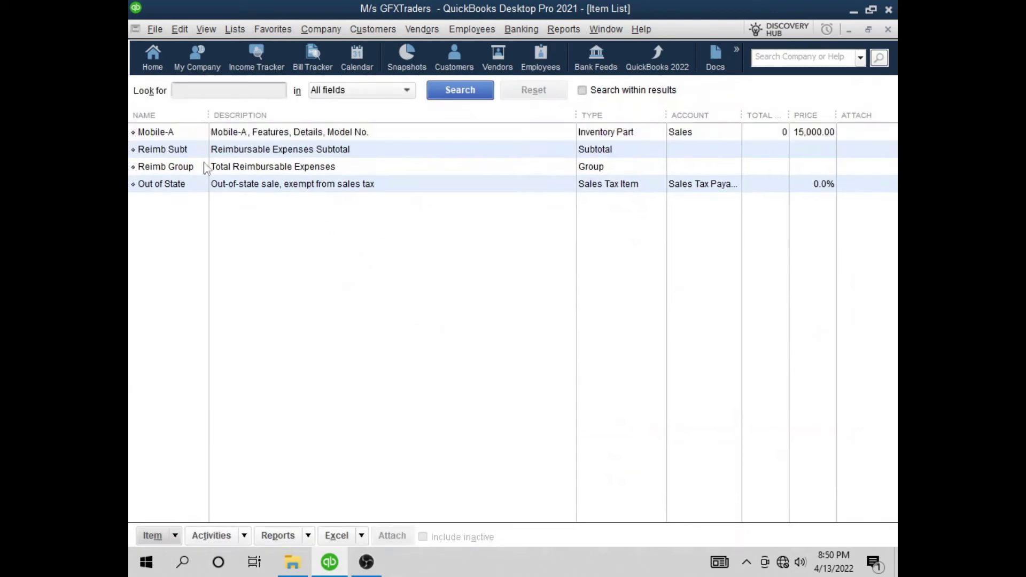
pyautogui.click(179, 134)
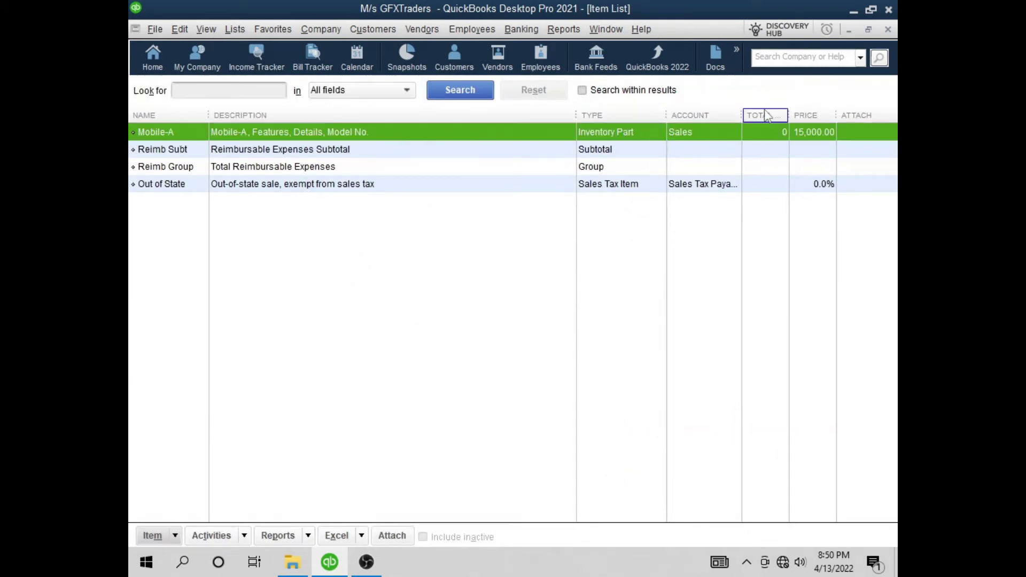
pyautogui.moveTo(787, 110); pyautogui.dragTo(716, 112)
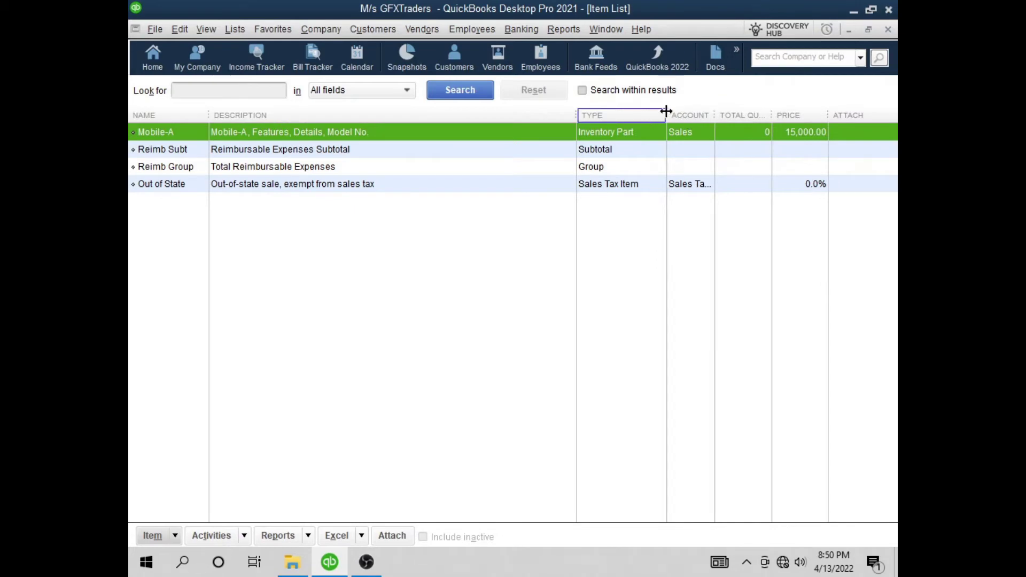
pyautogui.moveTo(570, 115); pyautogui.dragTo(526, 115)
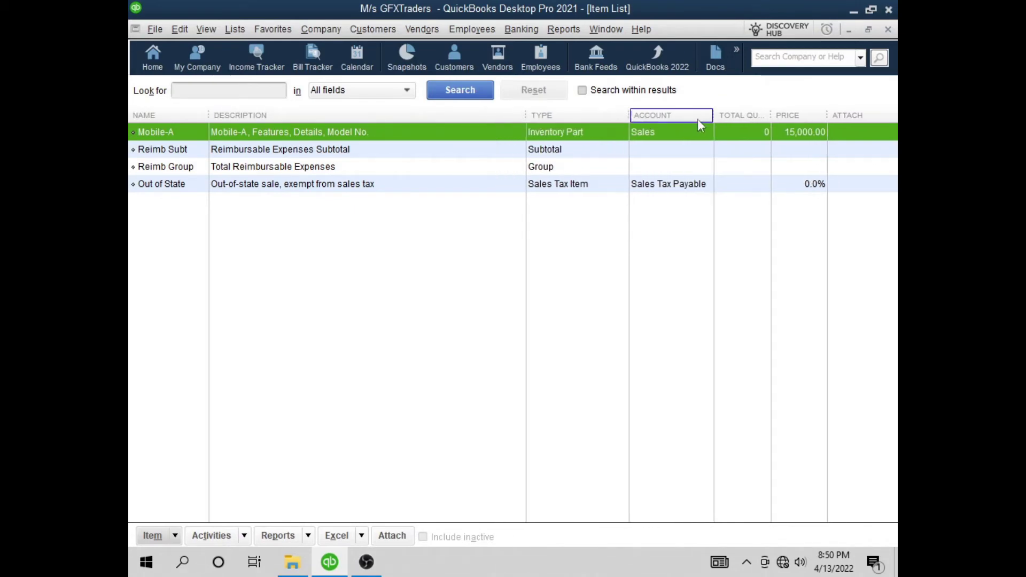
pyautogui.moveTo(715, 114); pyautogui.dragTo(689, 114)
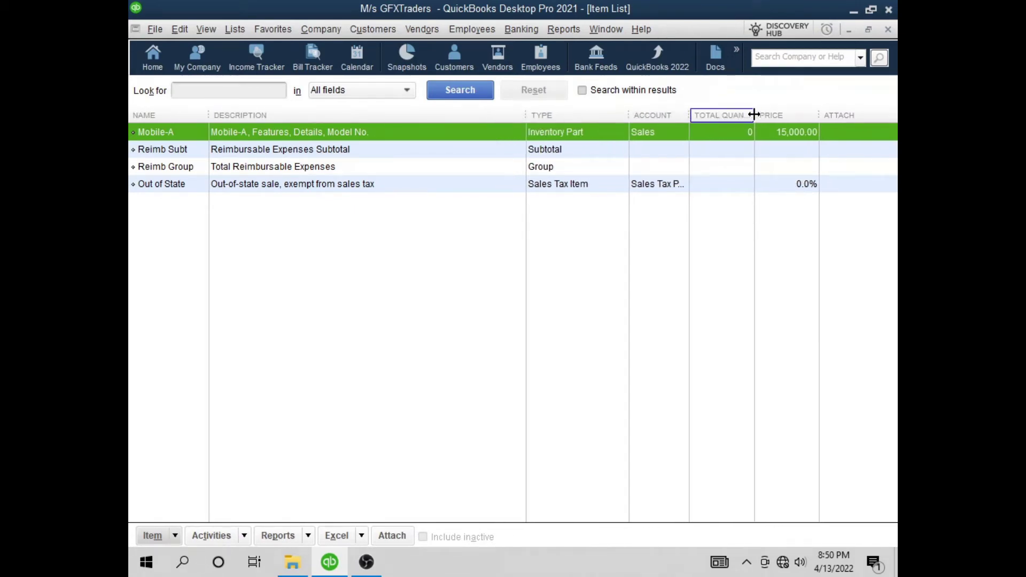
pyautogui.moveTo(753, 115); pyautogui.dragTo(871, 115)
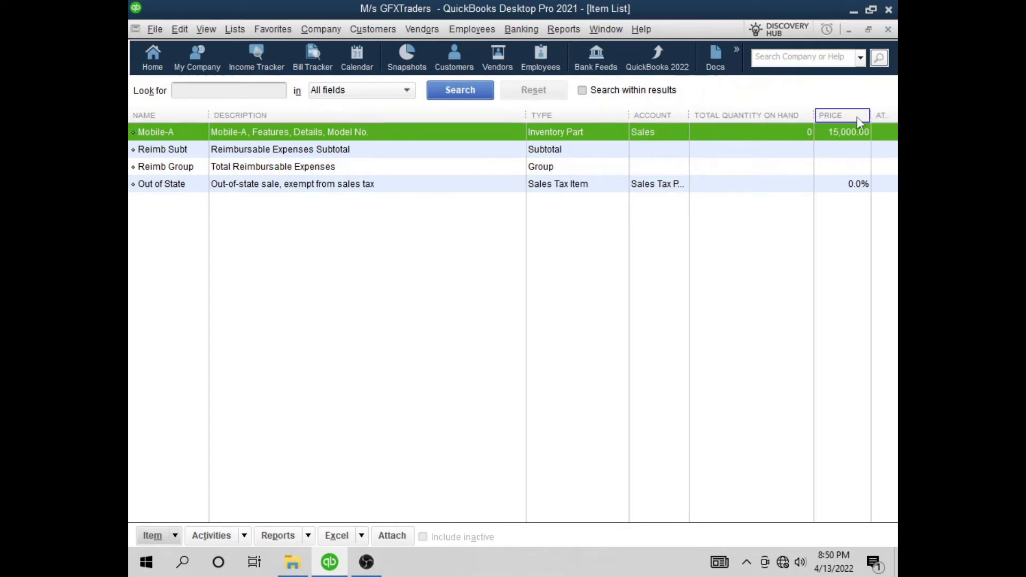
# Check Mobile-A's details (cost 10,000.00, price 15,000.00, 0 on hand) and close the Item List
pyautogui.rightClick(282, 129)
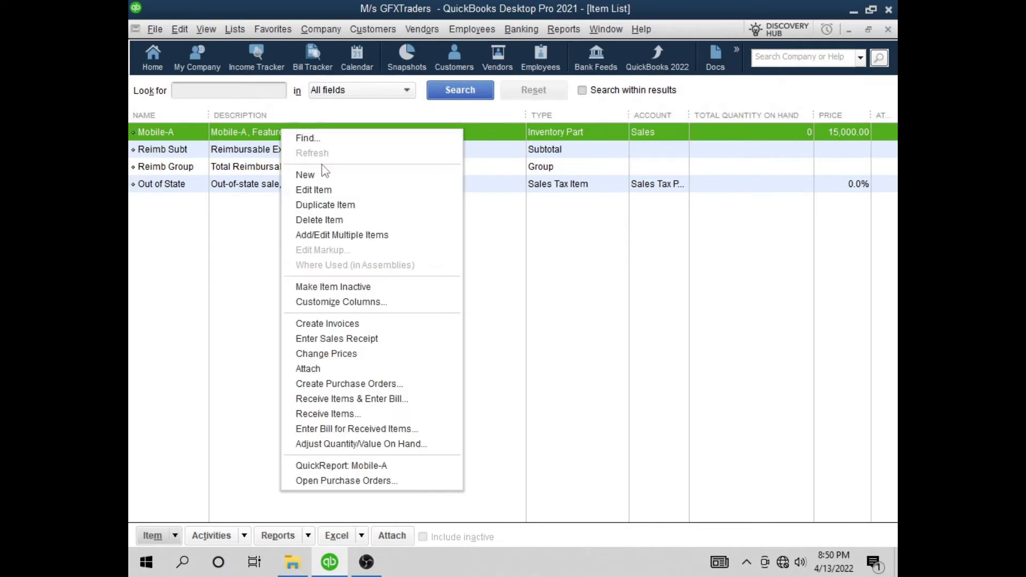
pyautogui.click(334, 191)
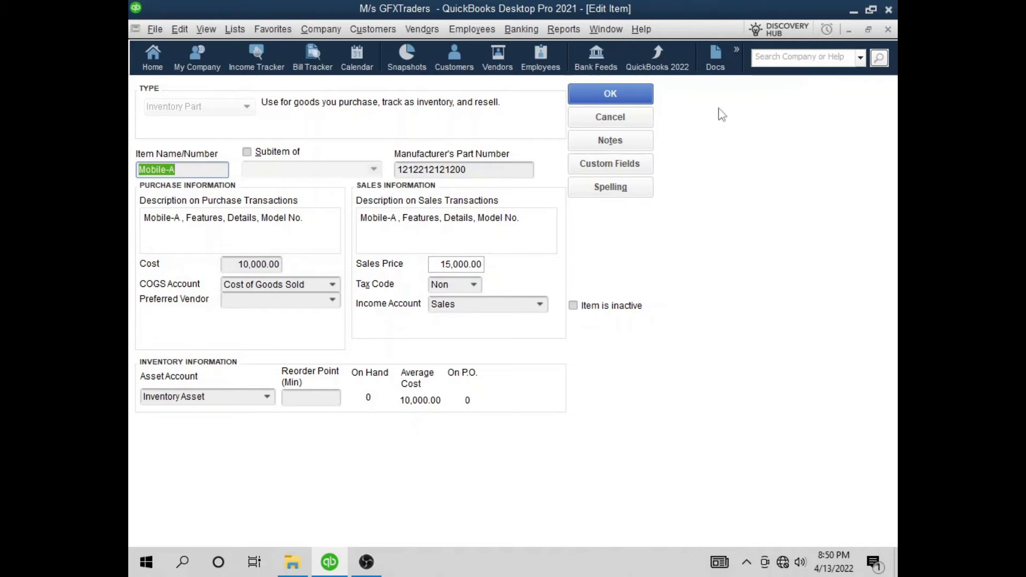
pyautogui.click(633, 114)
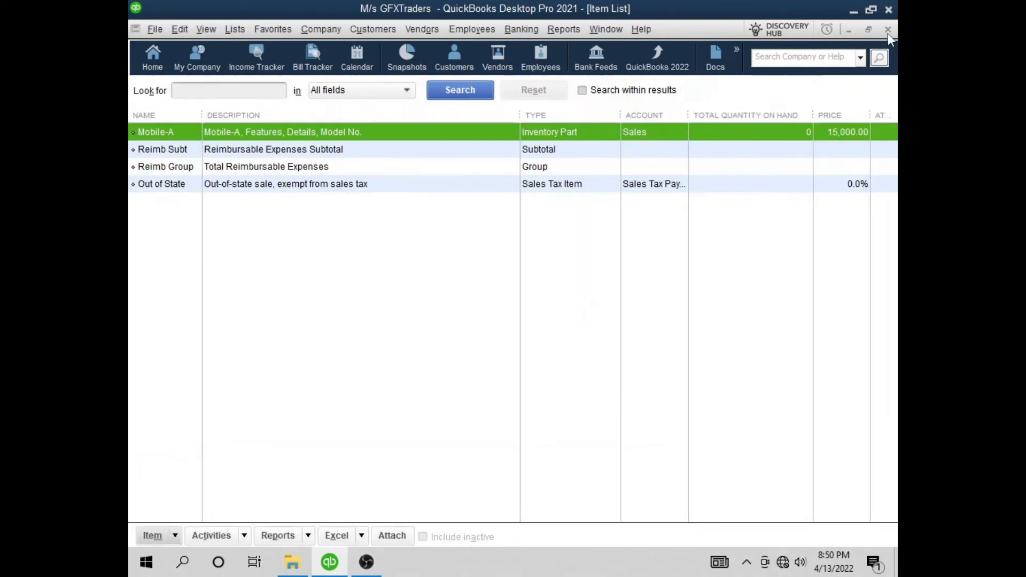
pyautogui.click(887, 31)
pyautogui.click(422, 29)
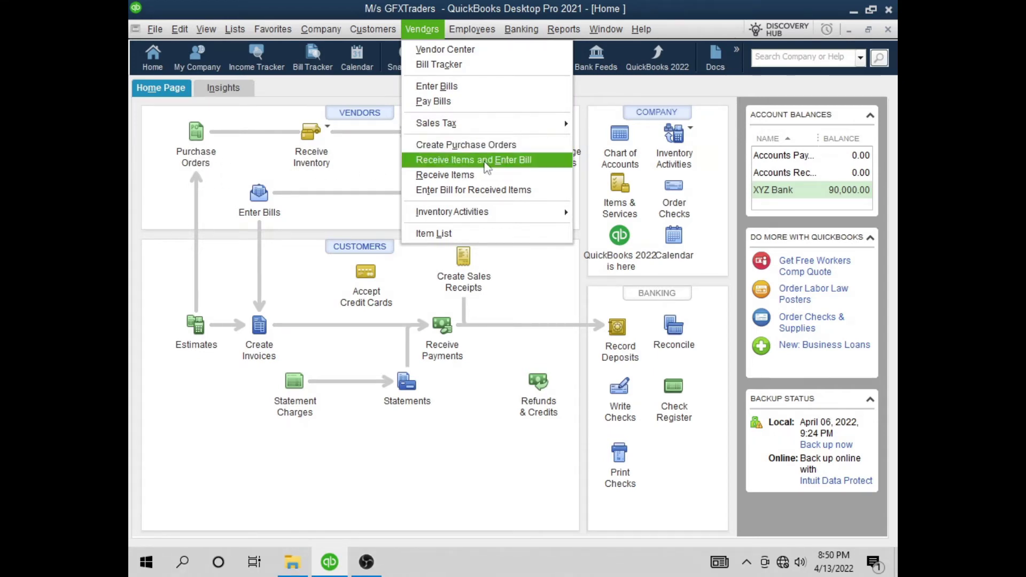
# Start a purchase order for XYZ Traders with P.O. number 101, ready for its first item line
pyautogui.click(484, 145)
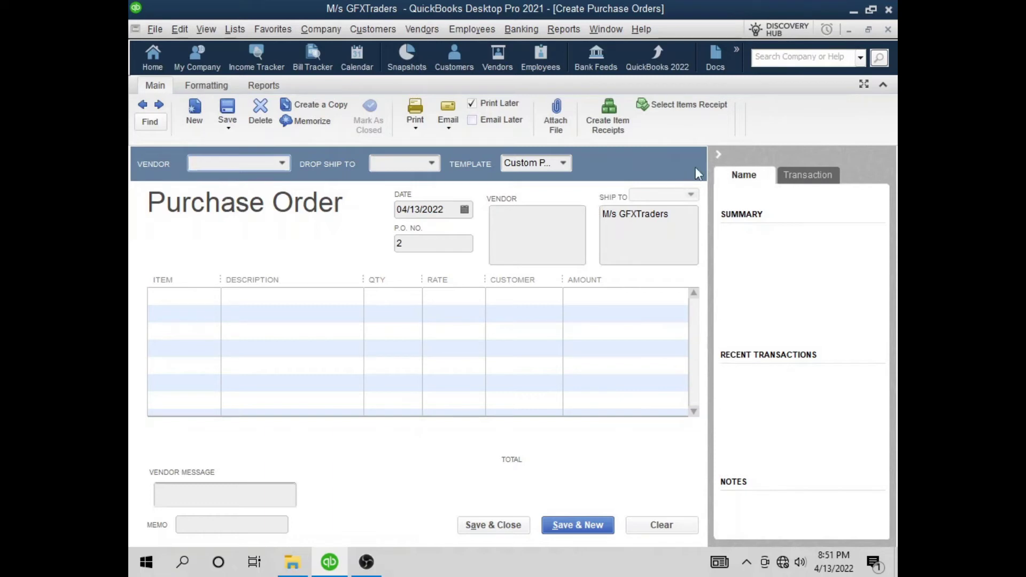
pyautogui.click(718, 155)
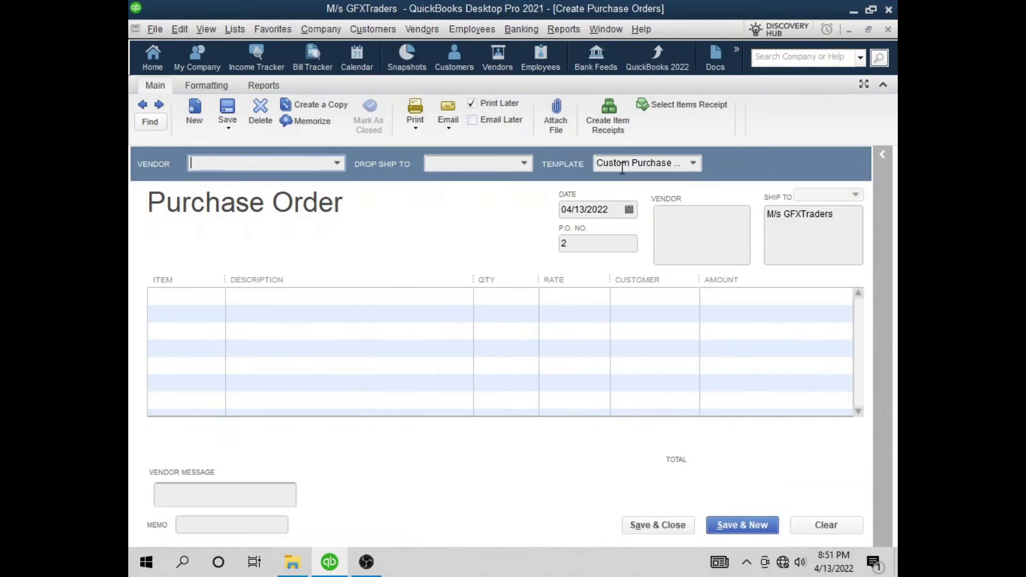
pyautogui.click(336, 163)
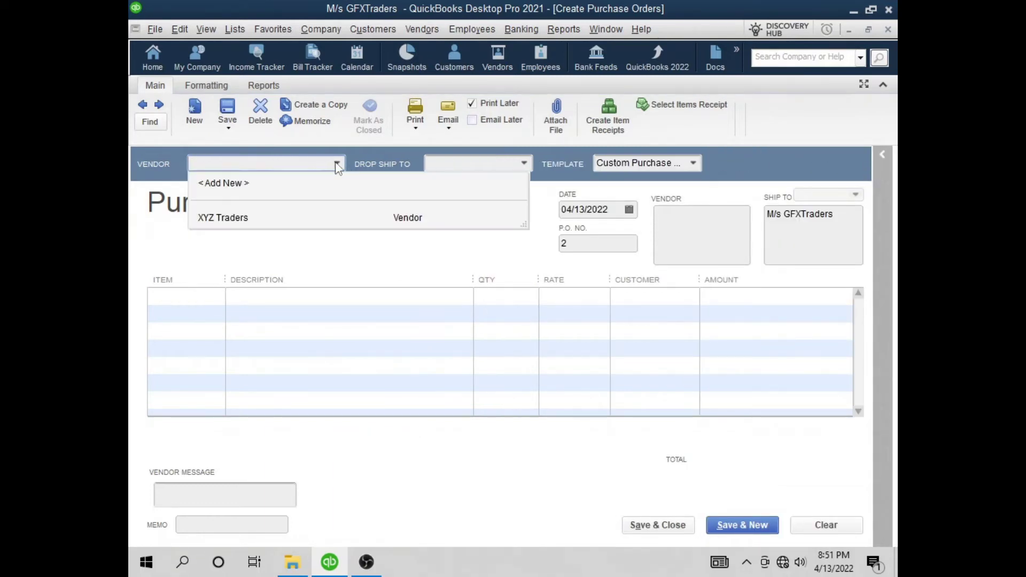
pyautogui.click(224, 219)
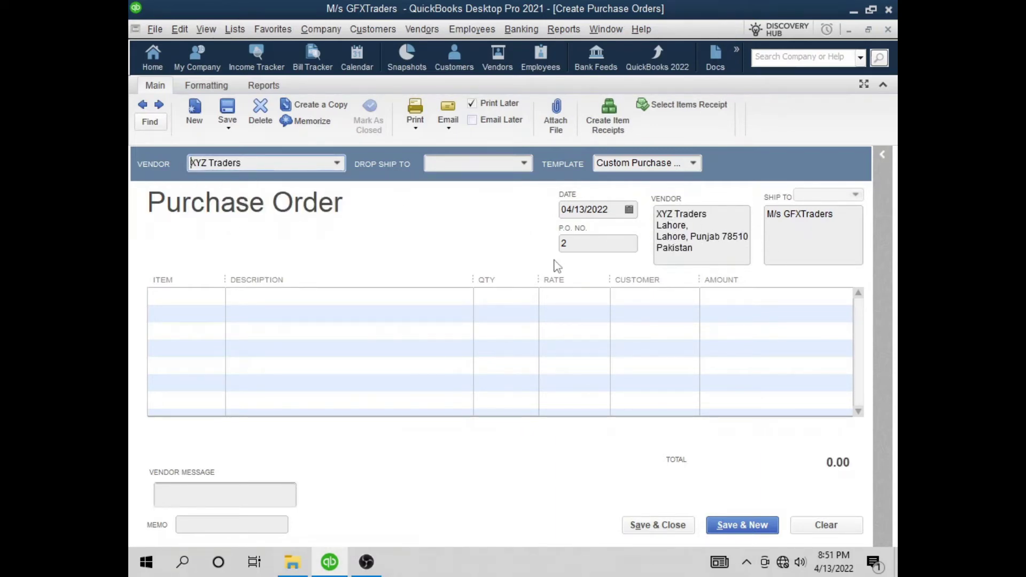
pyautogui.click(590, 243)
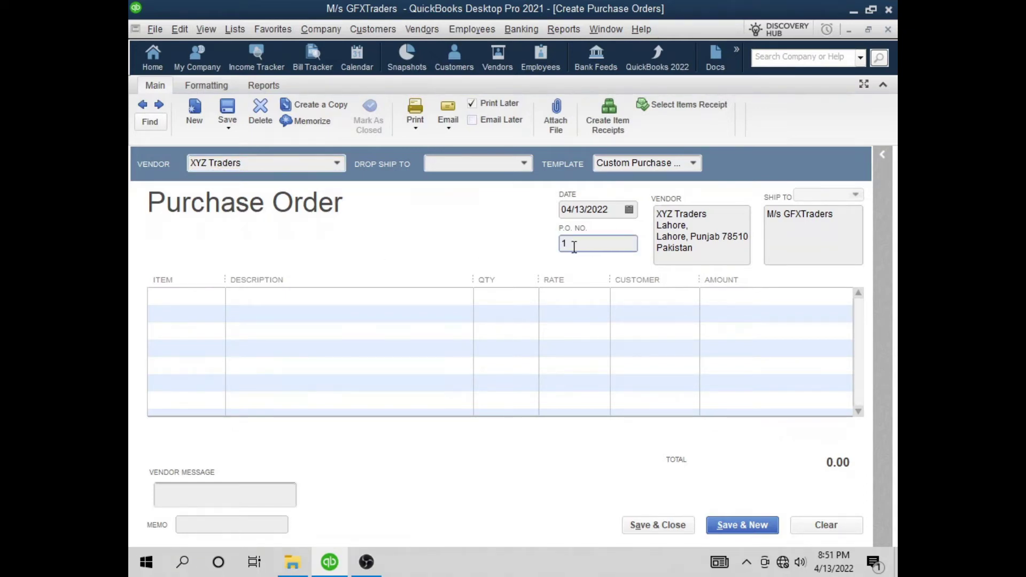
pyautogui.write('01')
pyautogui.click(218, 299)
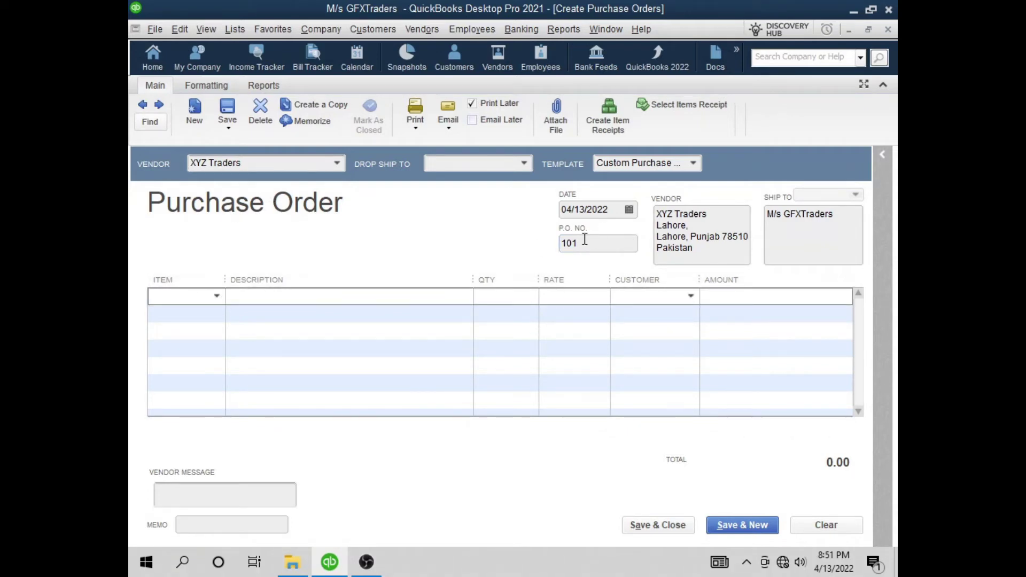
pyautogui.click(215, 296)
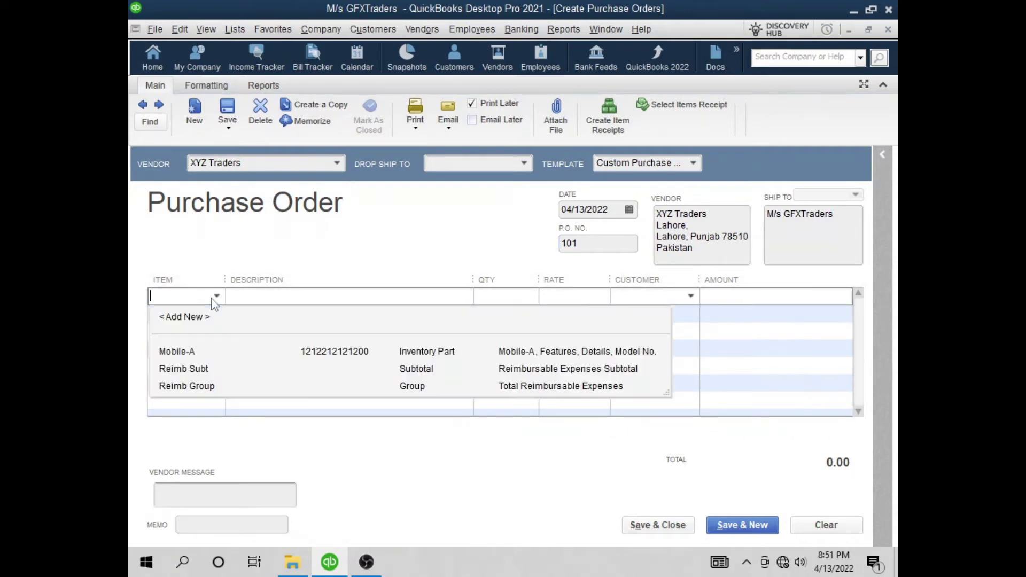
# Add 10 Mobile-A at 10,000.00 for a 100,000.00 line on the purchase order
pyautogui.click(178, 354)
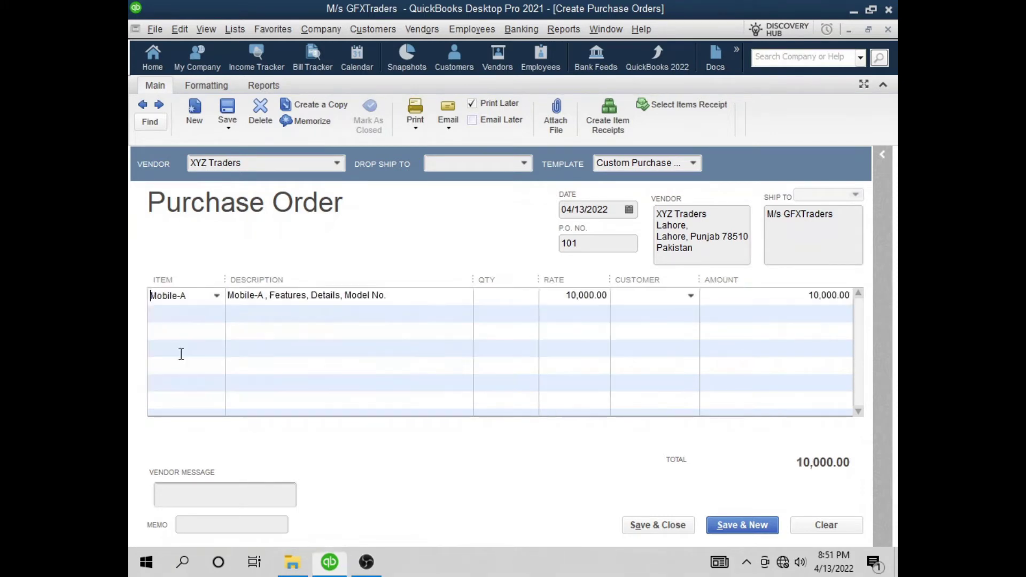
pyautogui.click(525, 295)
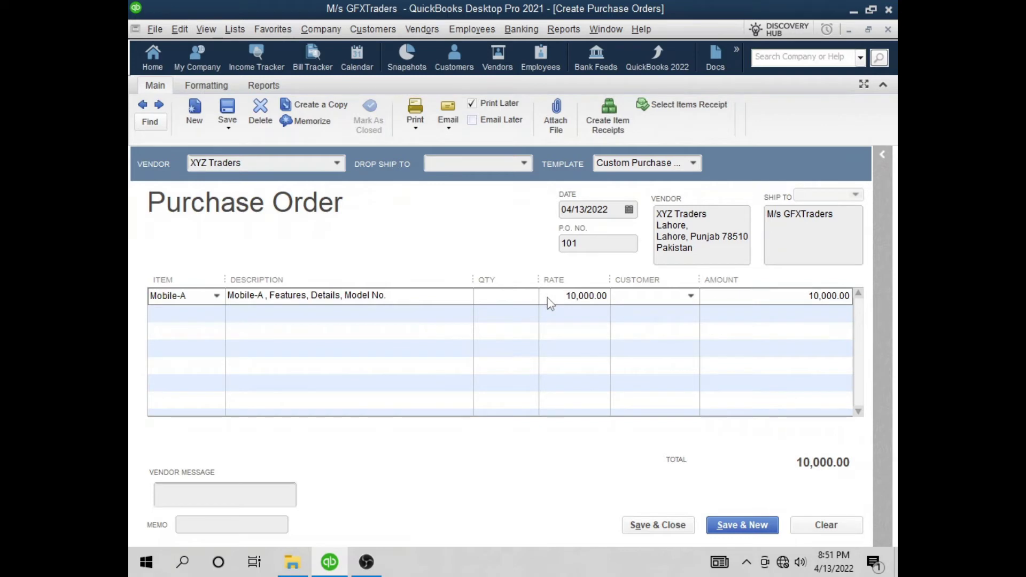
pyautogui.write('10')
pyautogui.click(739, 294)
# Enter the memo 'To record PO#101' and save the purchase order
pyautogui.click(202, 522)
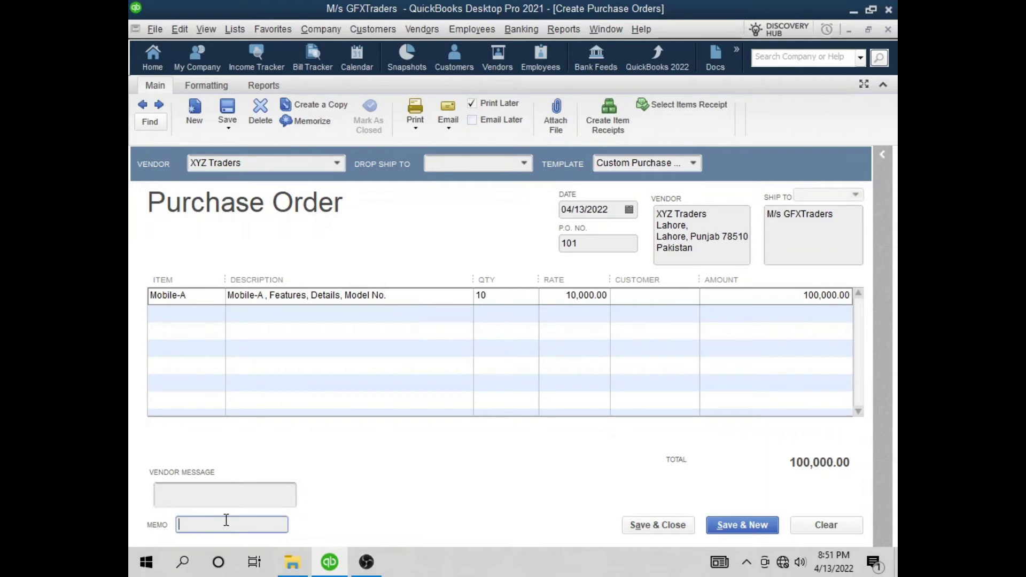
pyautogui.write('T')
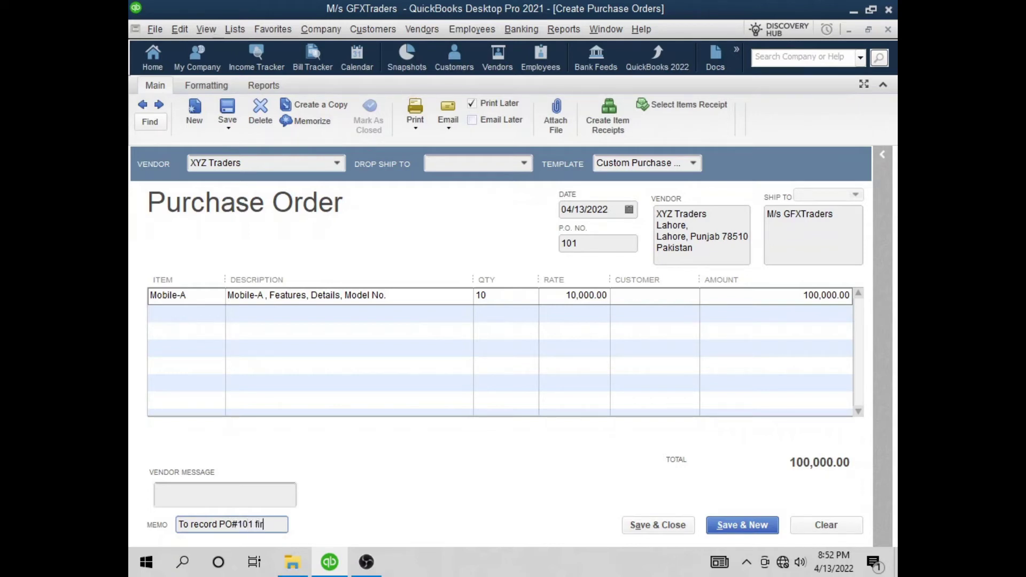
pyautogui.write('o record PO#101 for Item')
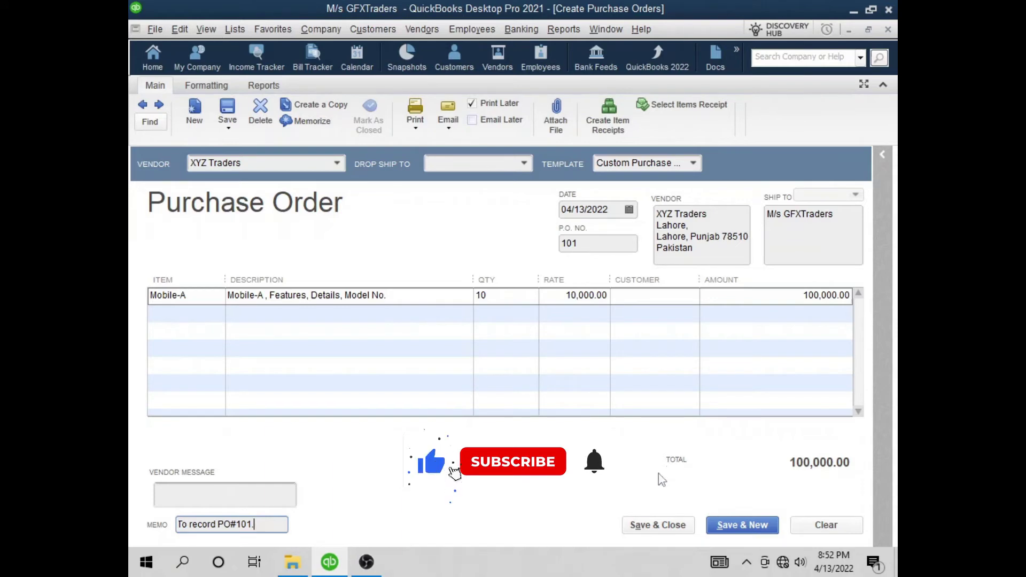
pyautogui.click(657, 525)
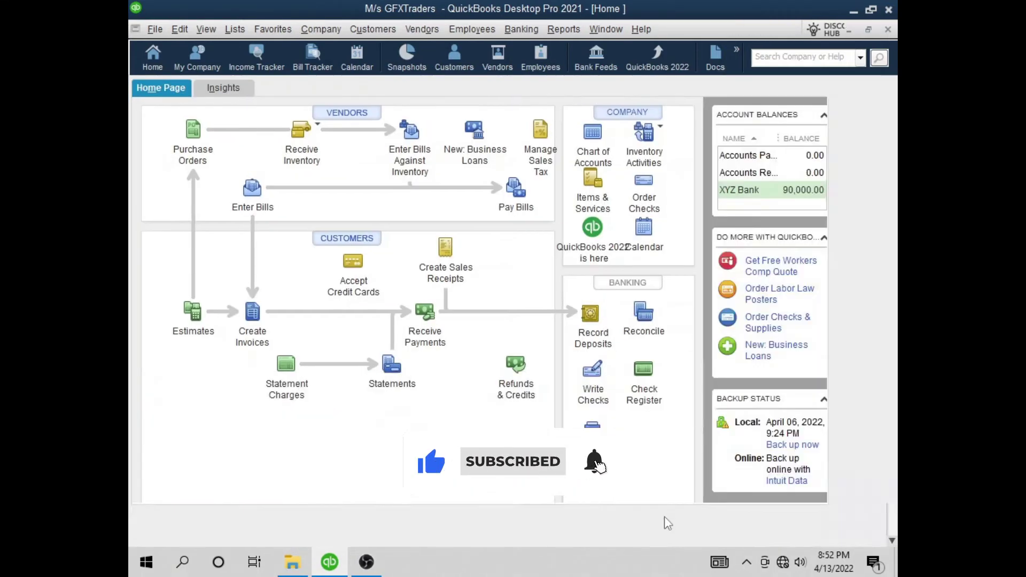
# Confirm PO 101 at -100,000.00 in XYZ Traders' transactions and Mobile-A's 0 on hand, then return Home
pyautogui.click(499, 70)
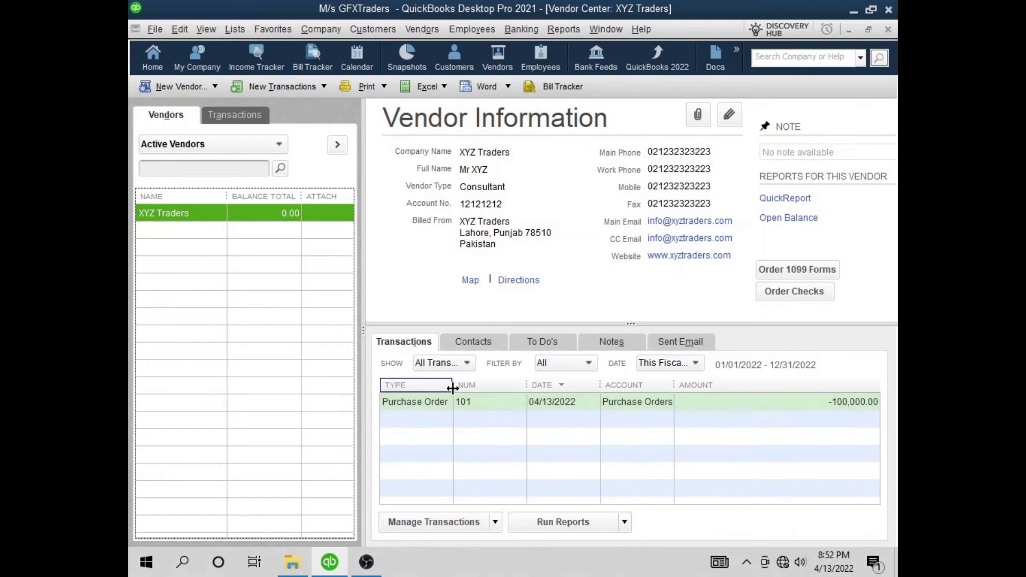
pyautogui.moveTo(453, 387); pyautogui.dragTo(469, 389)
pyautogui.moveTo(679, 385); pyautogui.dragTo(712, 385)
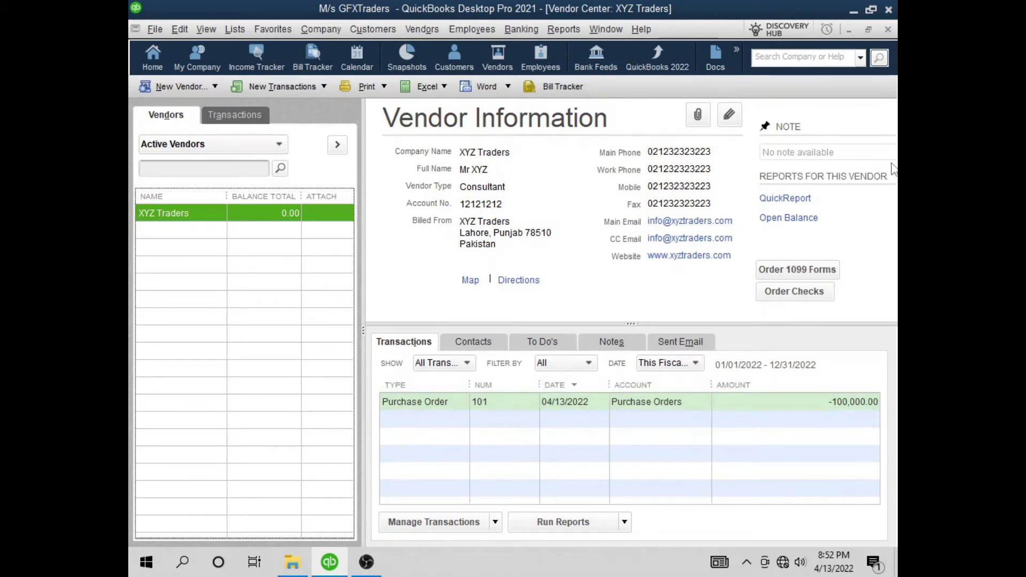
pyautogui.click(888, 30)
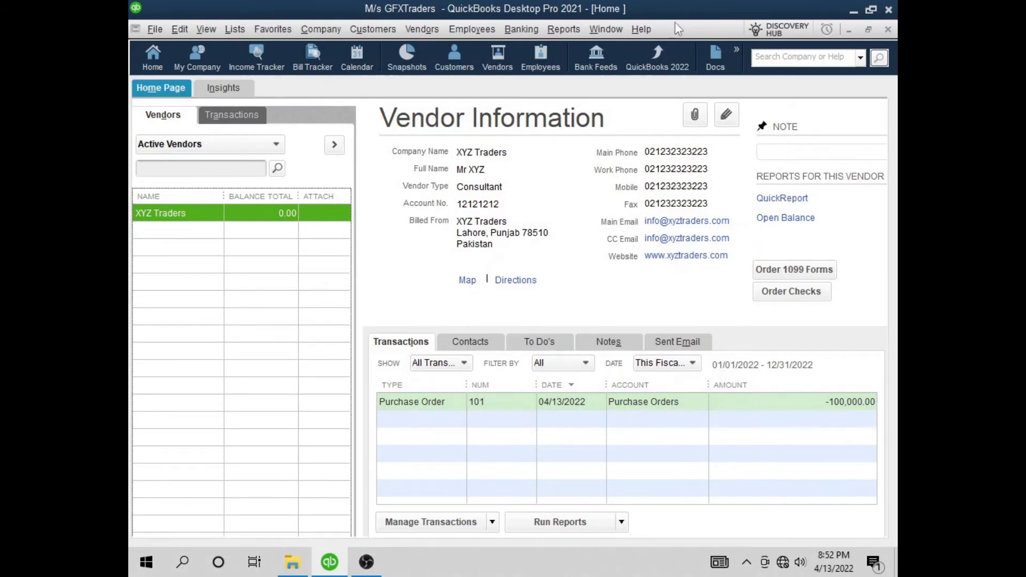
pyautogui.click(626, 219)
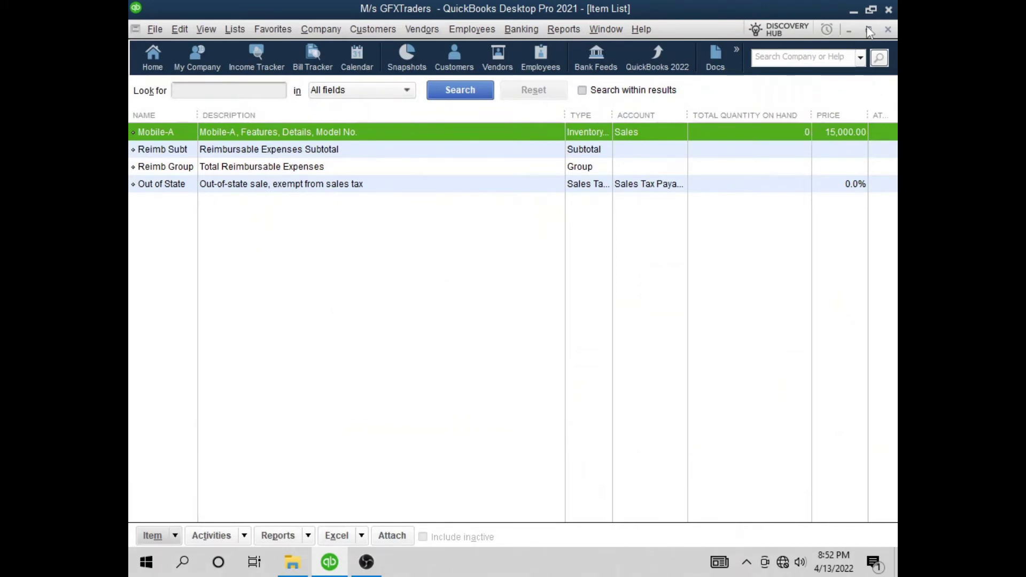
pyautogui.click(888, 30)
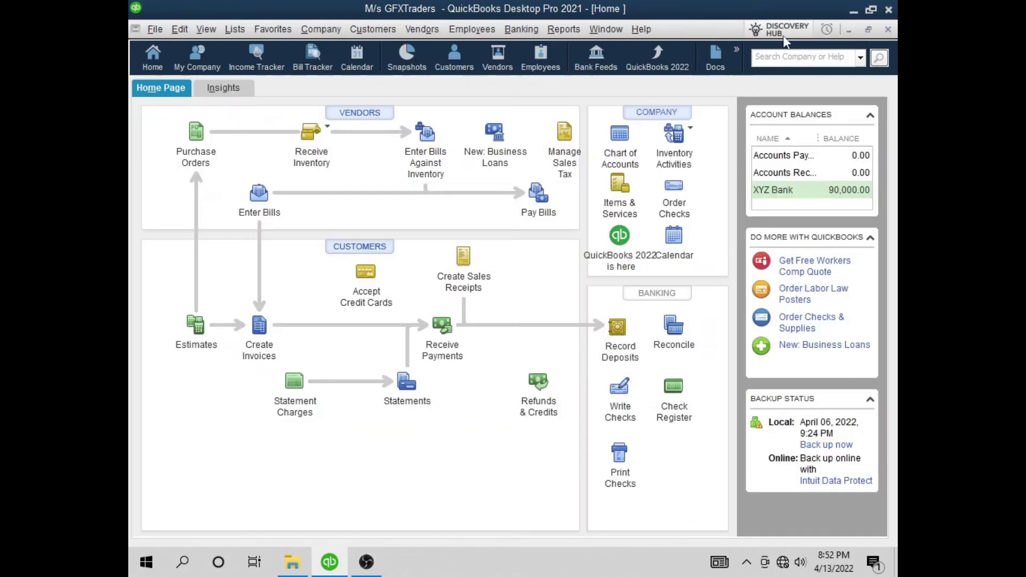
pyautogui.click(558, 29)
pyautogui.moveTo(604, 228)
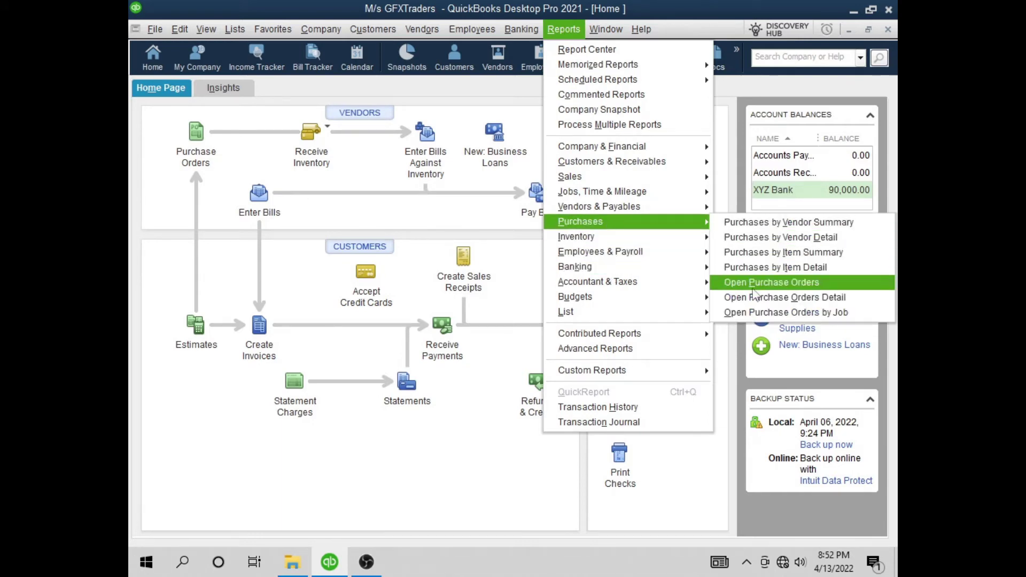
pyautogui.click(843, 285)
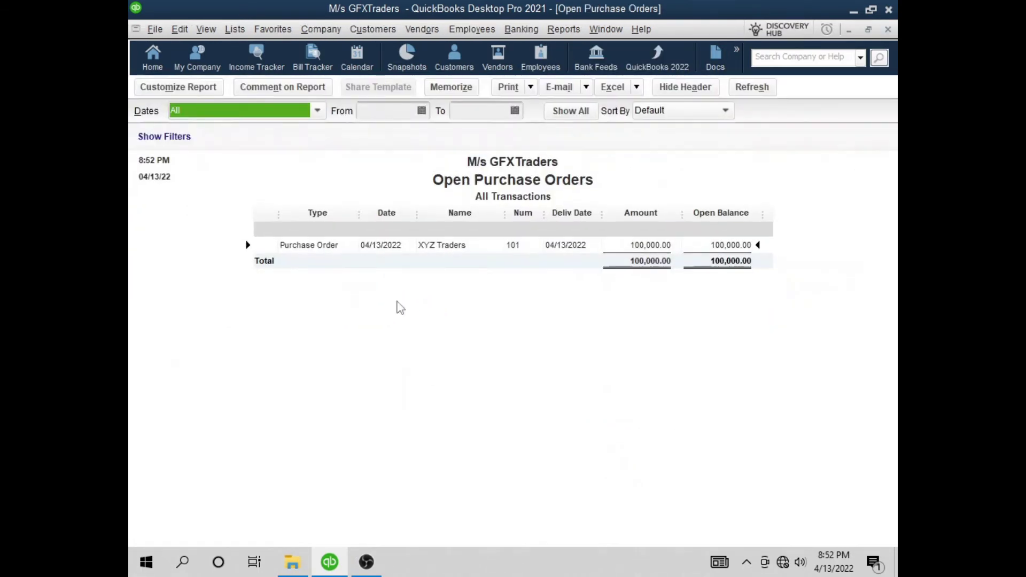
pyautogui.click(249, 111)
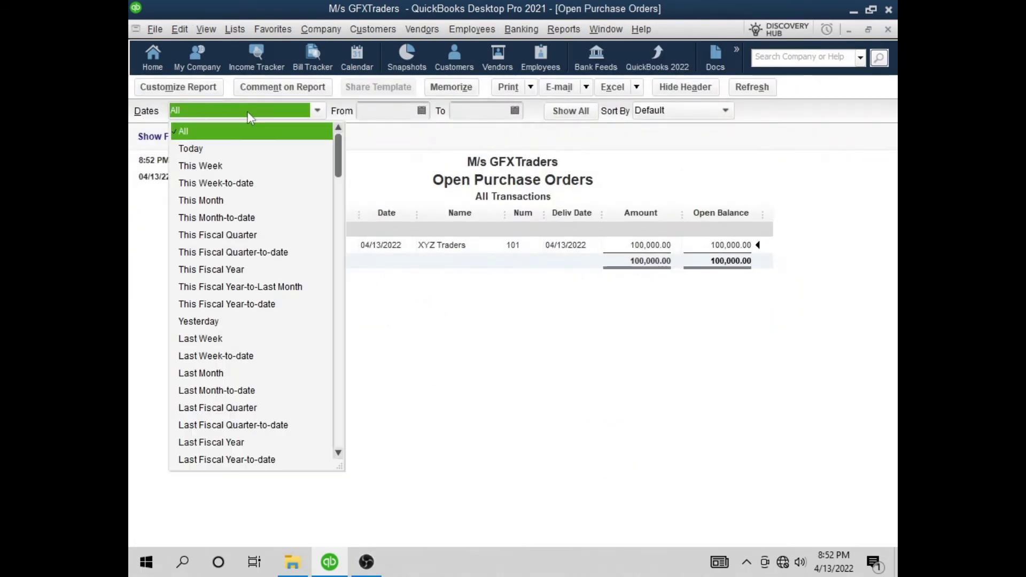
pyautogui.click(193, 133)
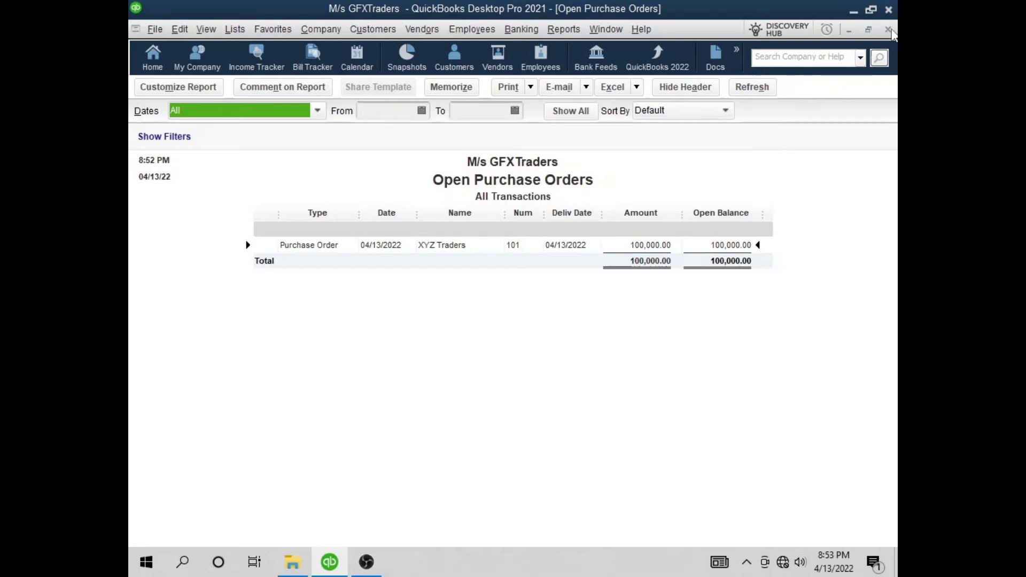
pyautogui.click(890, 31)
# Start a bill for received items with XYZ Traders as the vendor
pyautogui.click(424, 30)
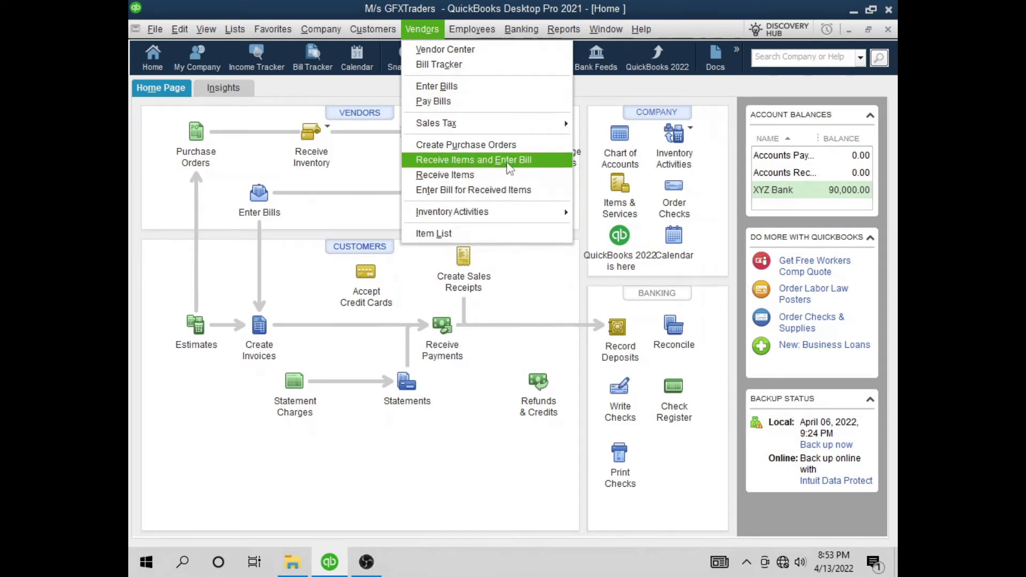
pyautogui.click(468, 163)
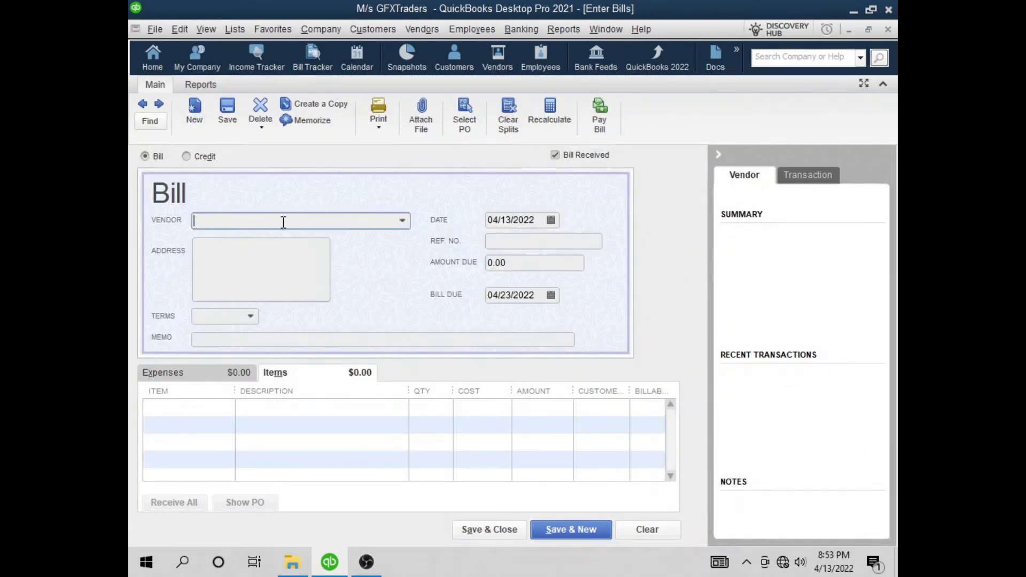
pyautogui.click(718, 155)
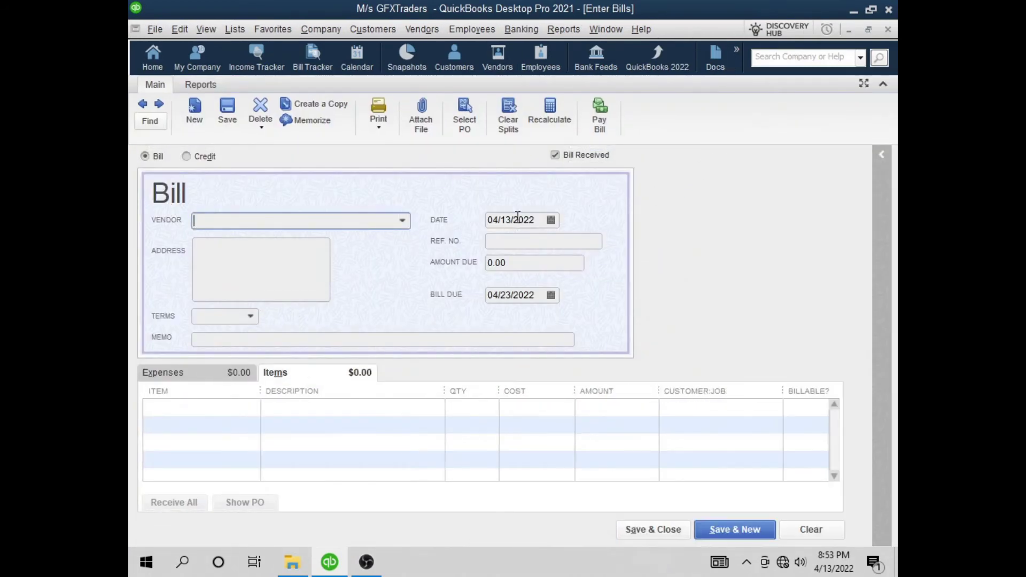
pyautogui.click(404, 222)
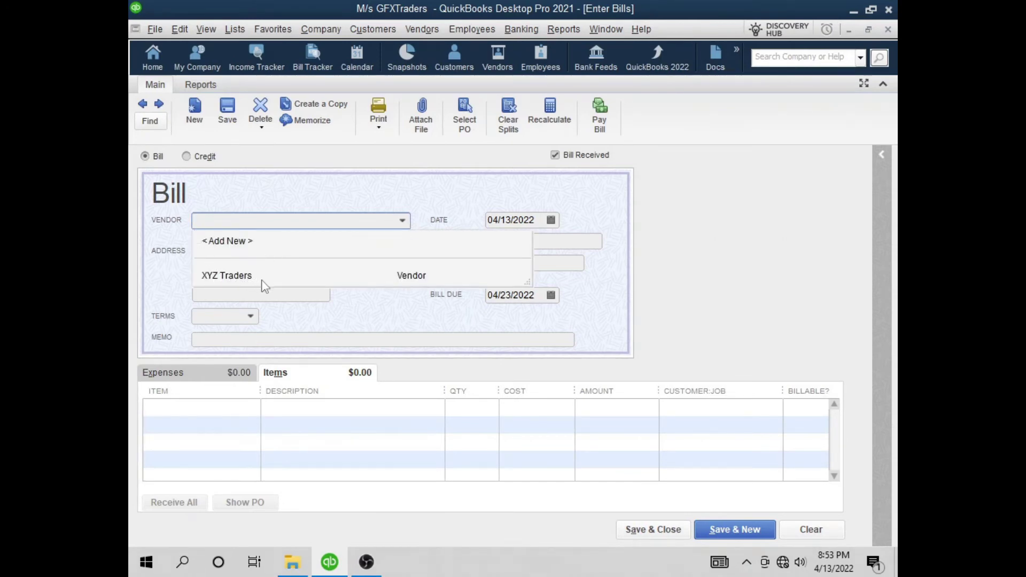
pyautogui.click(235, 282)
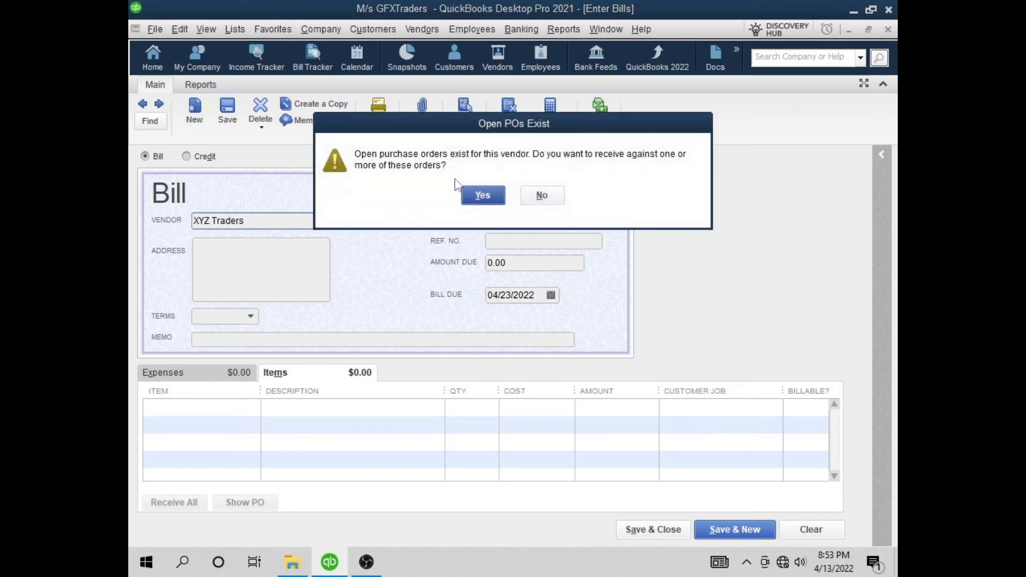
# Receive against open PO 101 so the bill lists 10 Mobile-A for 100,000.00
pyautogui.moveTo(471, 131); pyautogui.dragTo(361, 244)
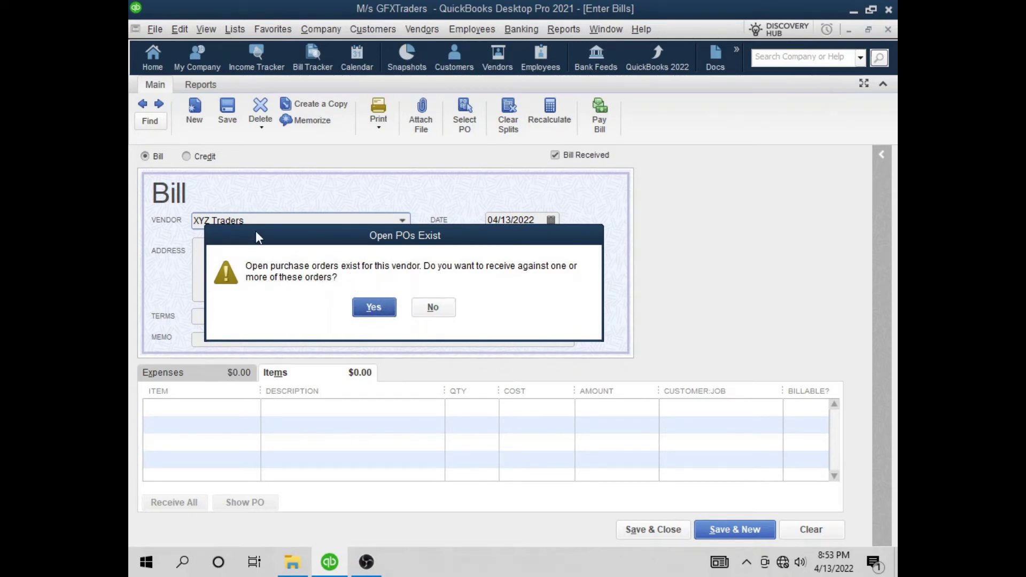
pyautogui.moveTo(256, 232); pyautogui.dragTo(257, 260)
pyautogui.click(374, 337)
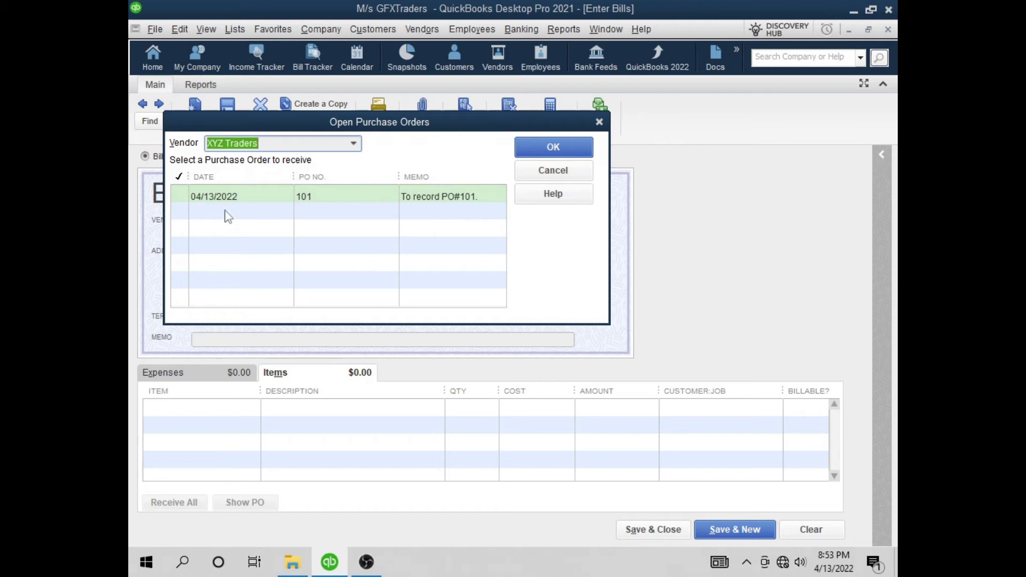
pyautogui.click(181, 197)
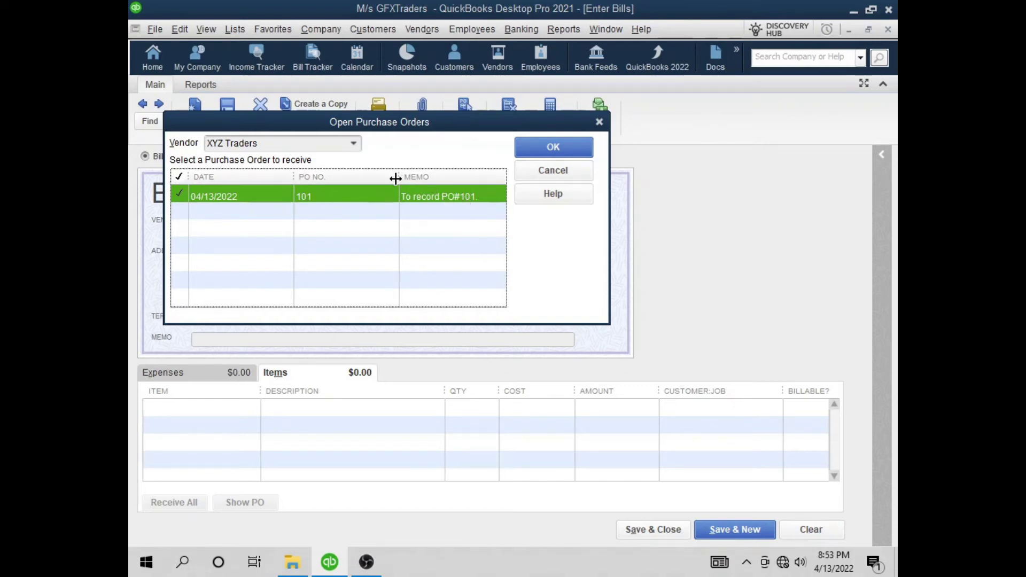
pyautogui.moveTo(396, 179); pyautogui.dragTo(384, 182)
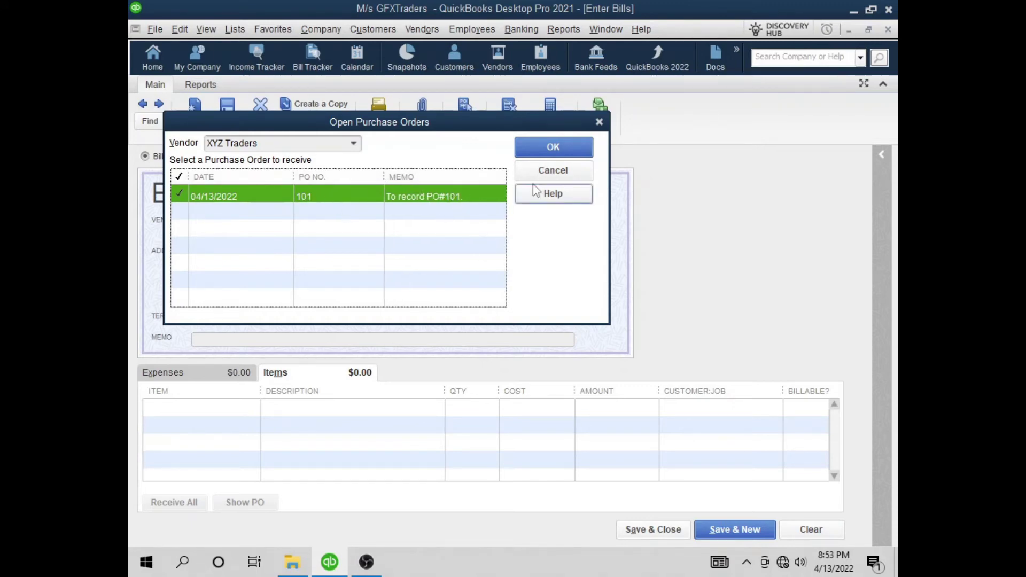
pyautogui.click(553, 147)
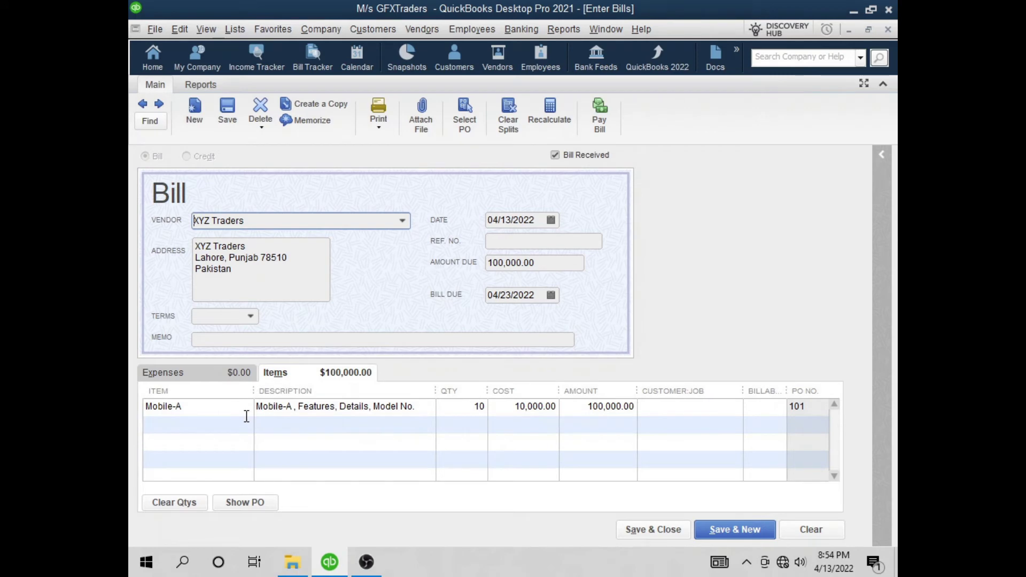
# Enter the bill's reference 101-RI and type the purchase-of-inventory Mobile-A memo
pyautogui.click(506, 242)
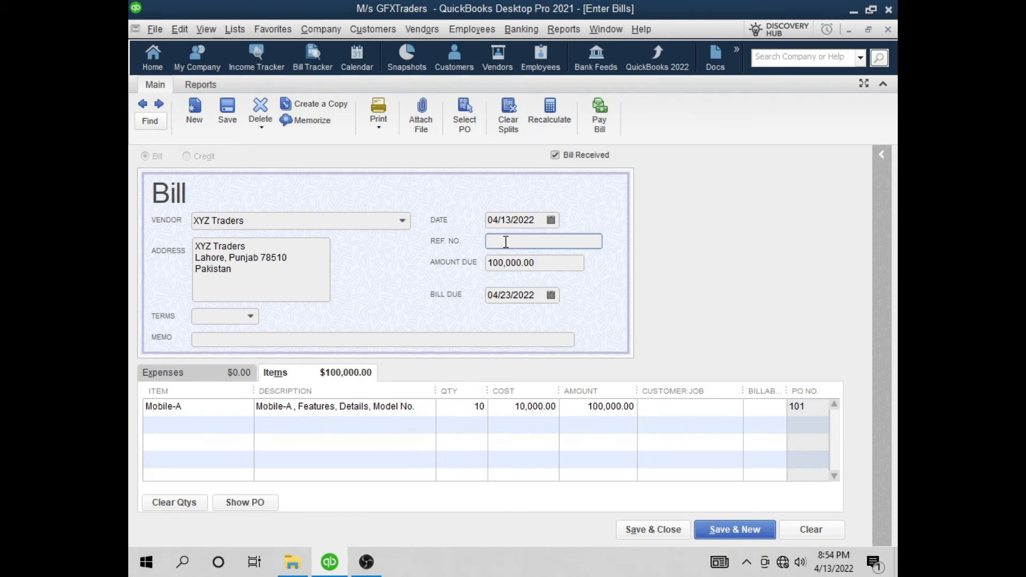
pyautogui.write('101-RI')
pyautogui.click(290, 339)
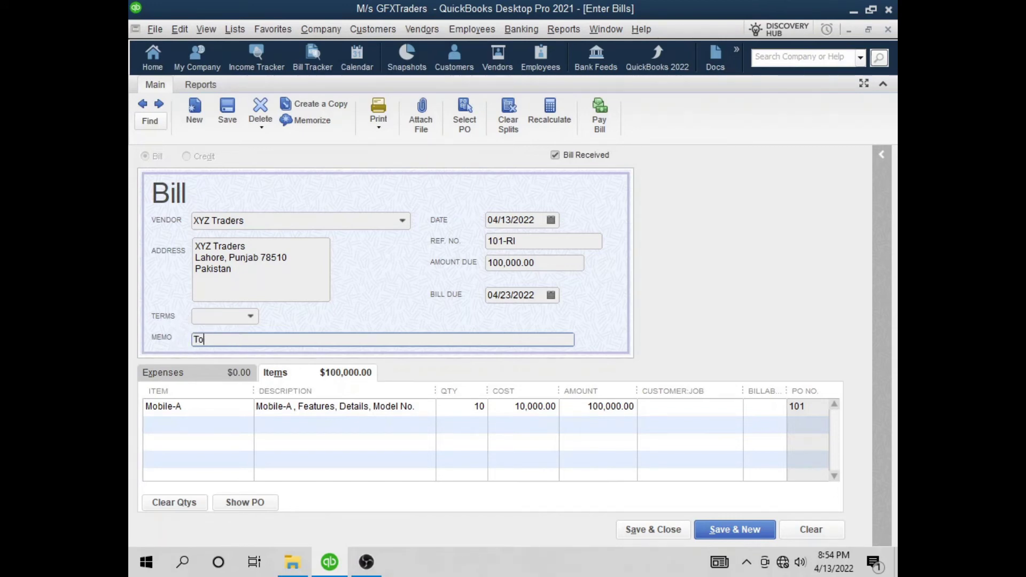
pyautogui.write('record Purchase of inventory')
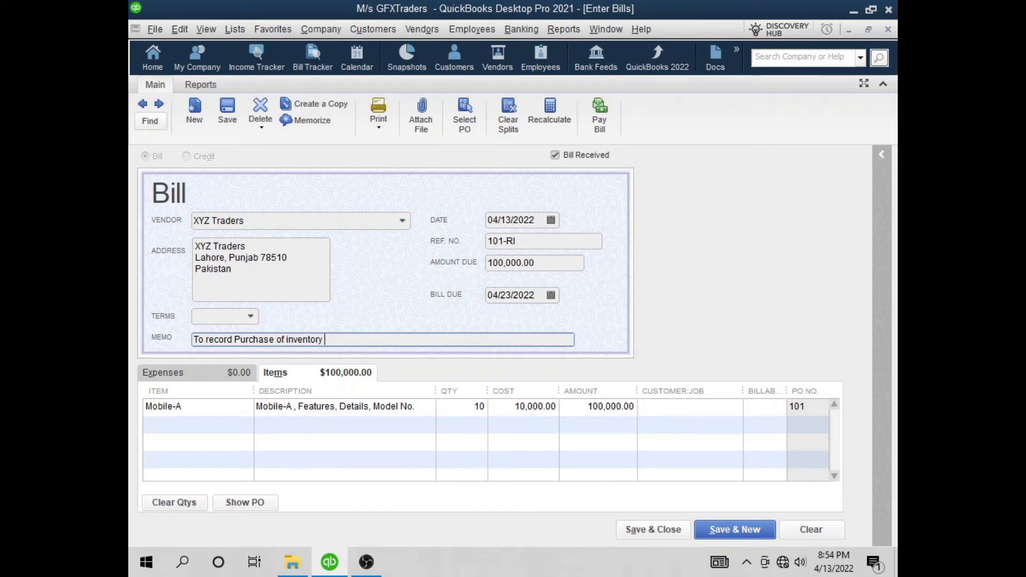
pyautogui.write('Mobile-A')
pyautogui.write(' 101')
# Correct the memo to 'To record purchase Ref#101-RI of inventory Mobile-A.' and save the bill
pyautogui.press('BackSpace')
pyautogui.press('BackSpace')
pyautogui.press('BackSpace')
pyautogui.press('BackSpace')
pyautogui.press('BackSpace')
pyautogui.press('BackSpace')
pyautogui.write('.')
pyautogui.press('Left')
pyautogui.press('Left')
pyautogui.press('Left')
pyautogui.press('BackSpace')
pyautogui.write('p')
pyautogui.press('Right')
pyautogui.press('Right')
pyautogui.press('Right')
pyautogui.press('Right')
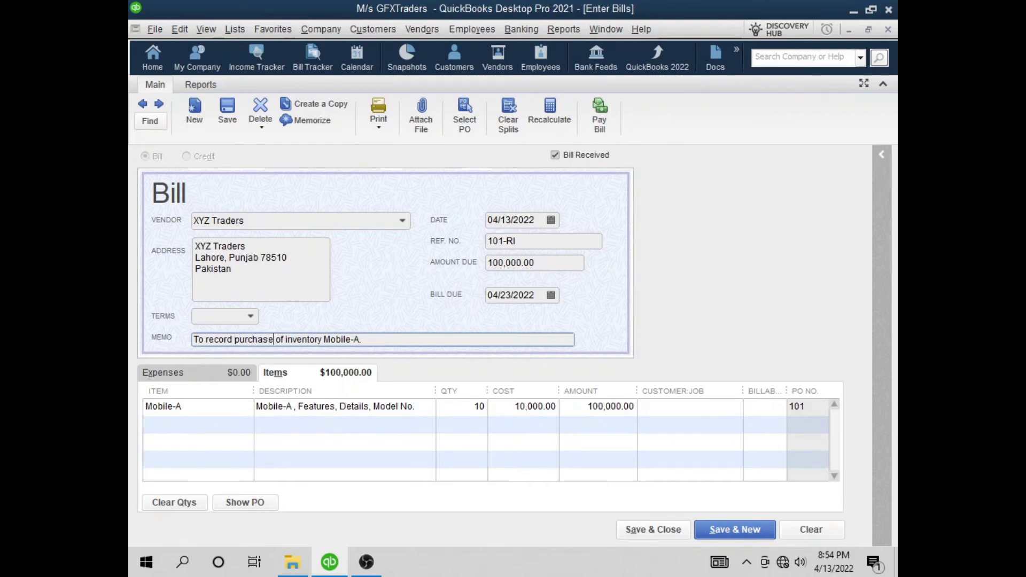
pyautogui.write('Ref')
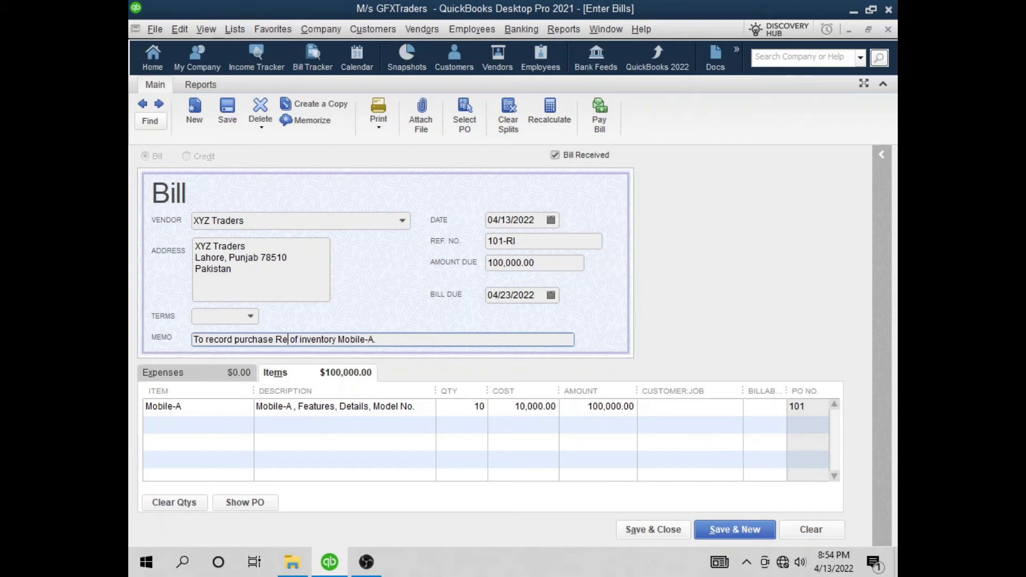
pyautogui.write('101')
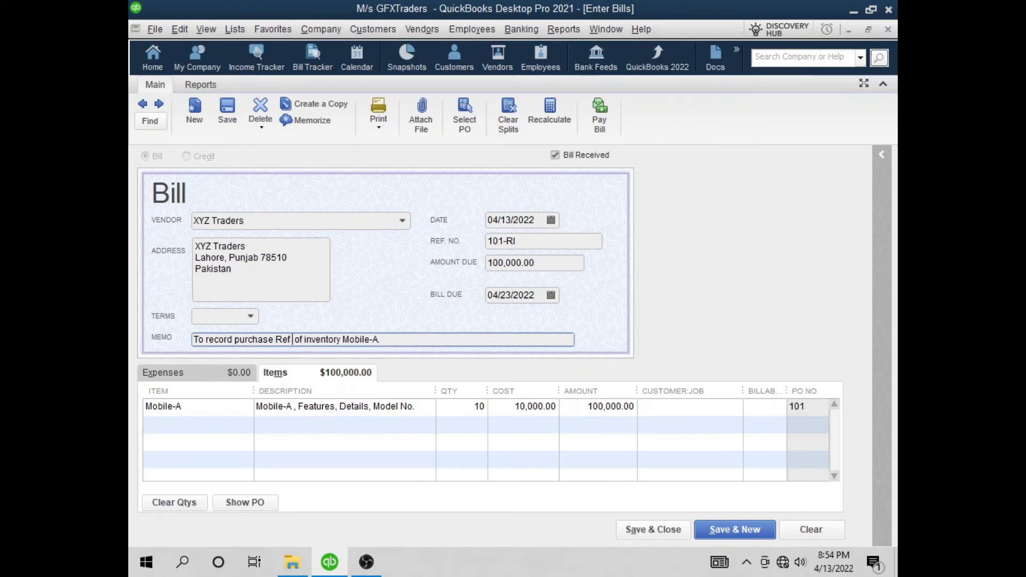
pyautogui.write('-RI')
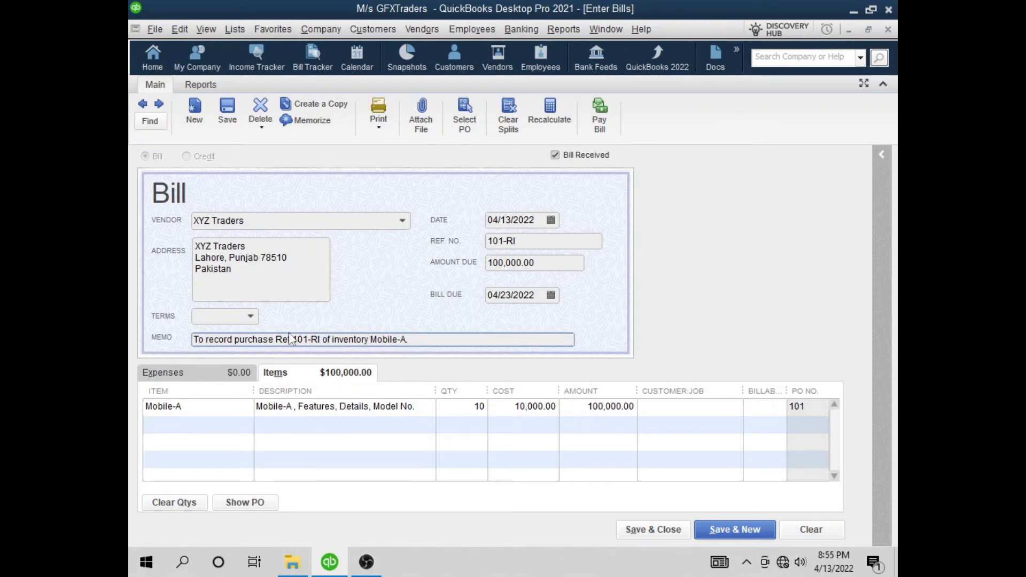
pyautogui.press('BackSpace')
pyautogui.write('$')
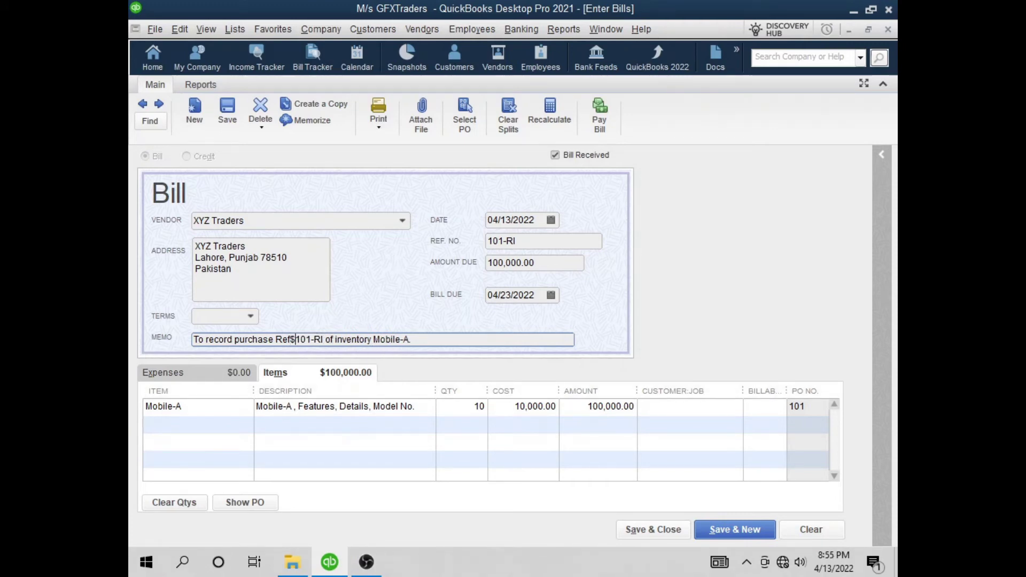
pyautogui.press('BackSpace')
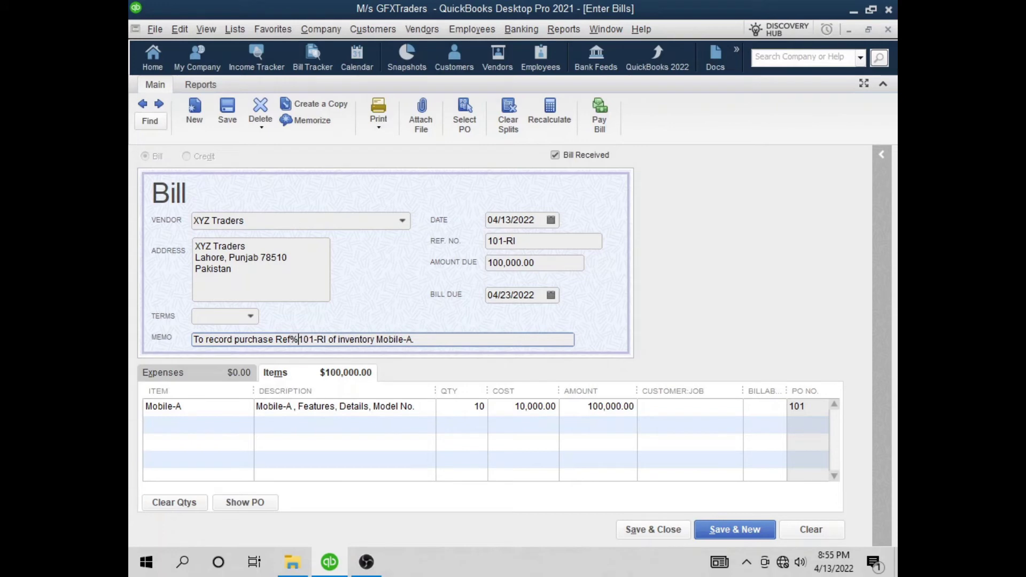
pyautogui.write('#')
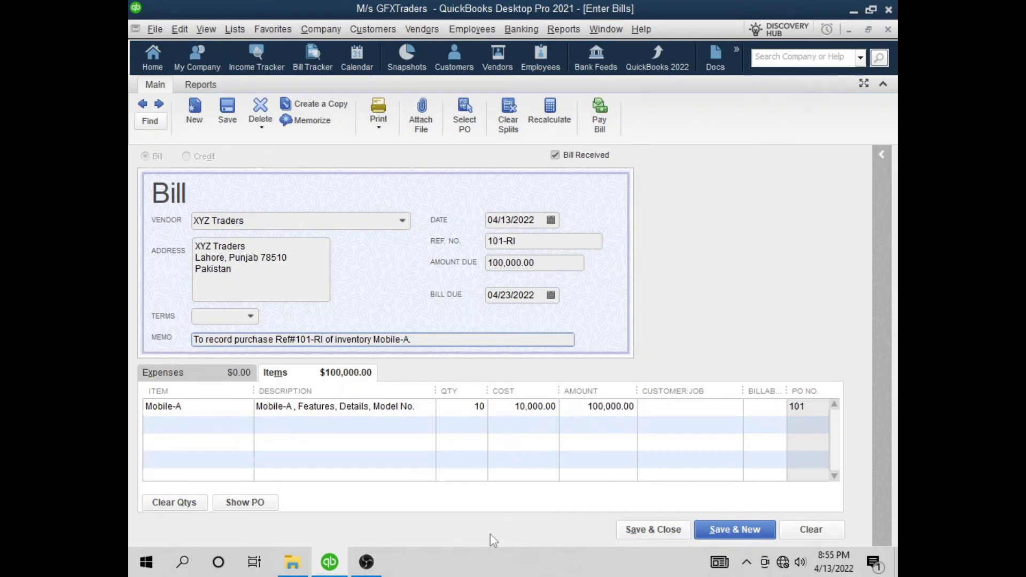
pyautogui.click(673, 535)
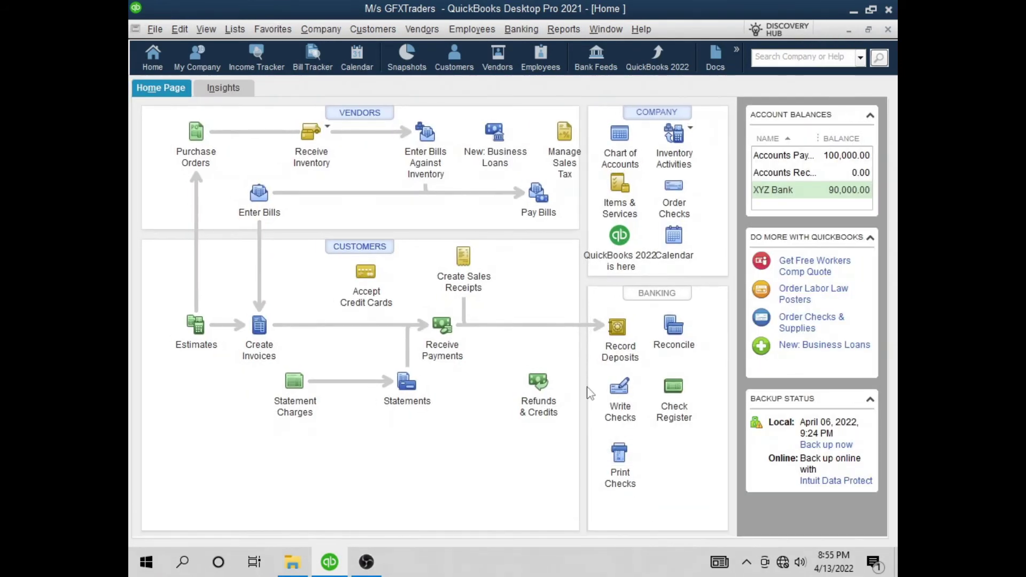
pyautogui.click(498, 57)
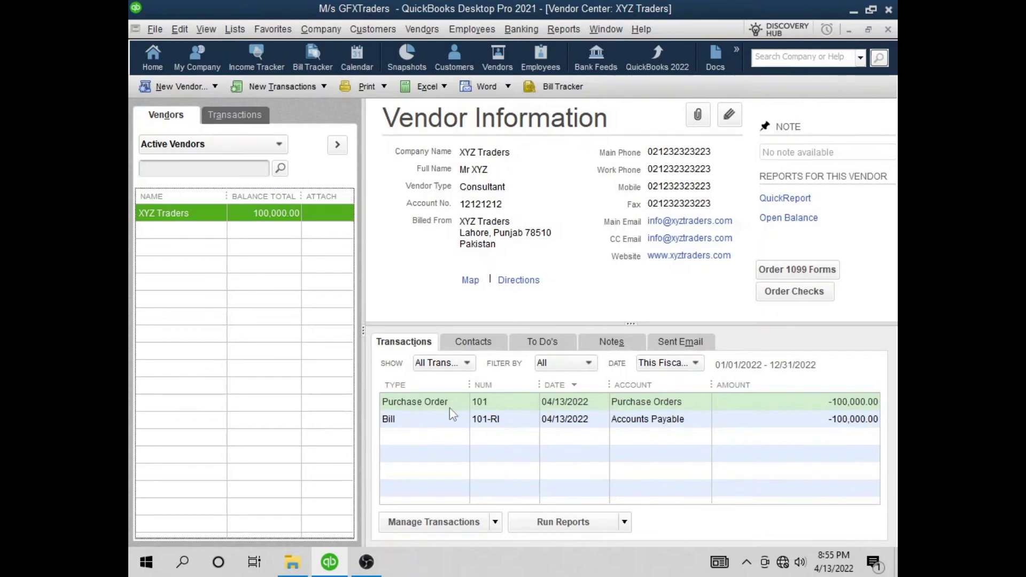
pyautogui.click(443, 420)
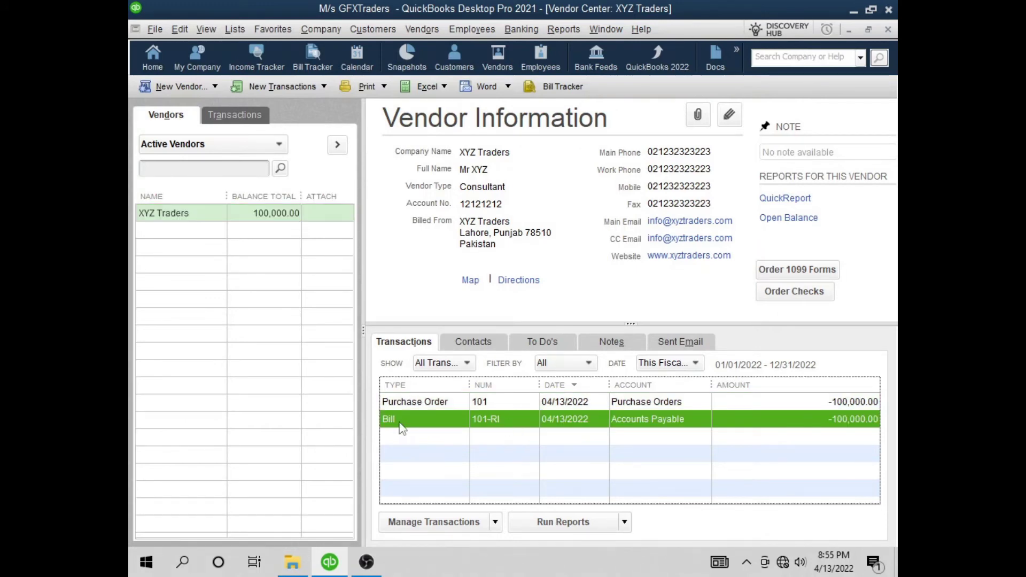
pyautogui.doubleClick(415, 421)
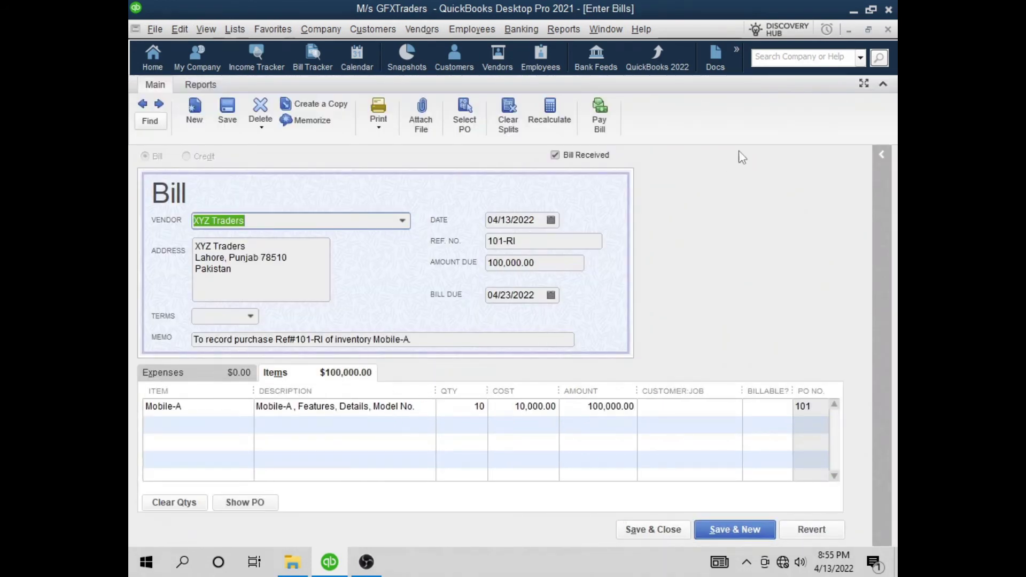
pyautogui.click(888, 30)
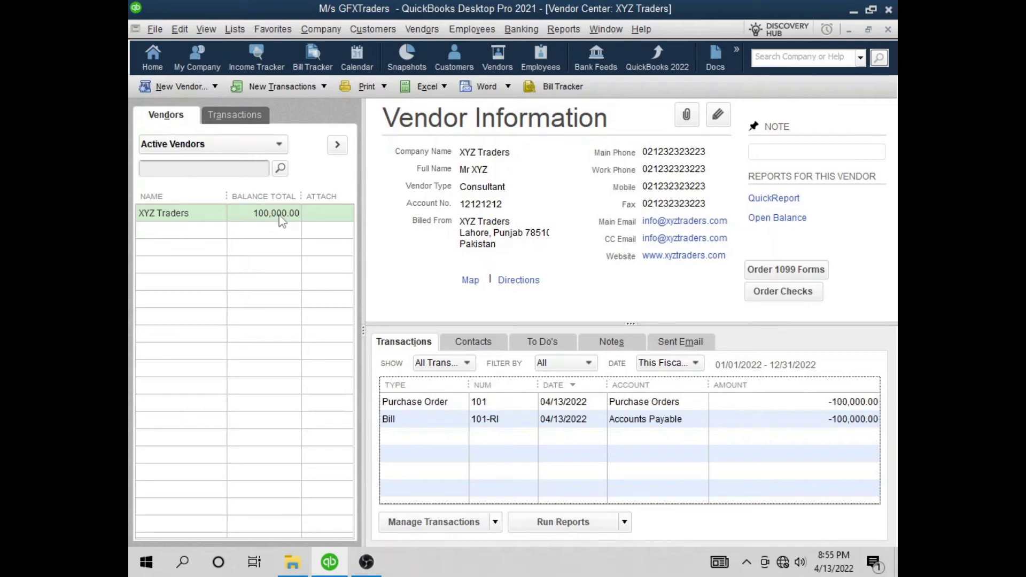
pyautogui.click(889, 30)
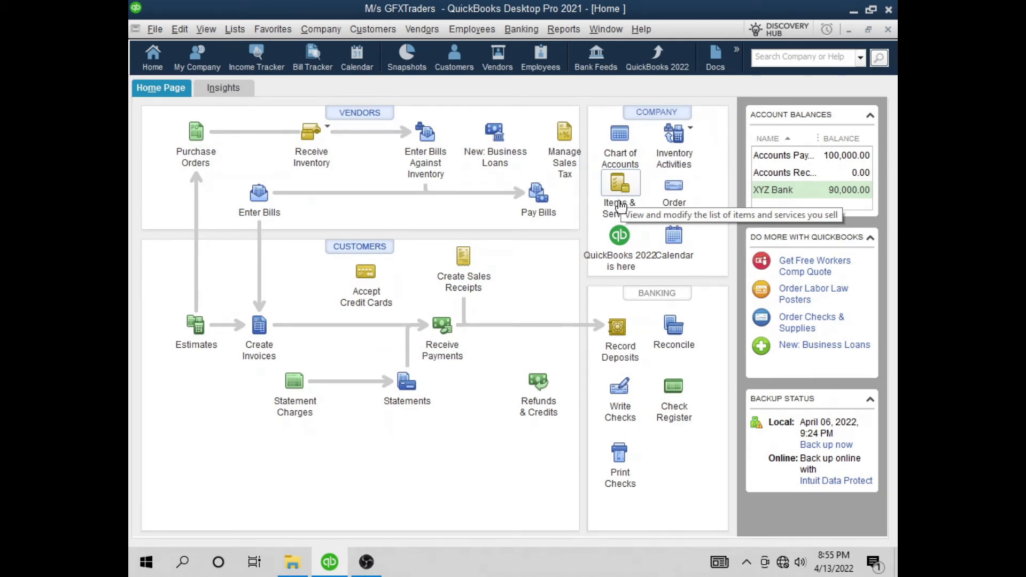
pyautogui.click(235, 30)
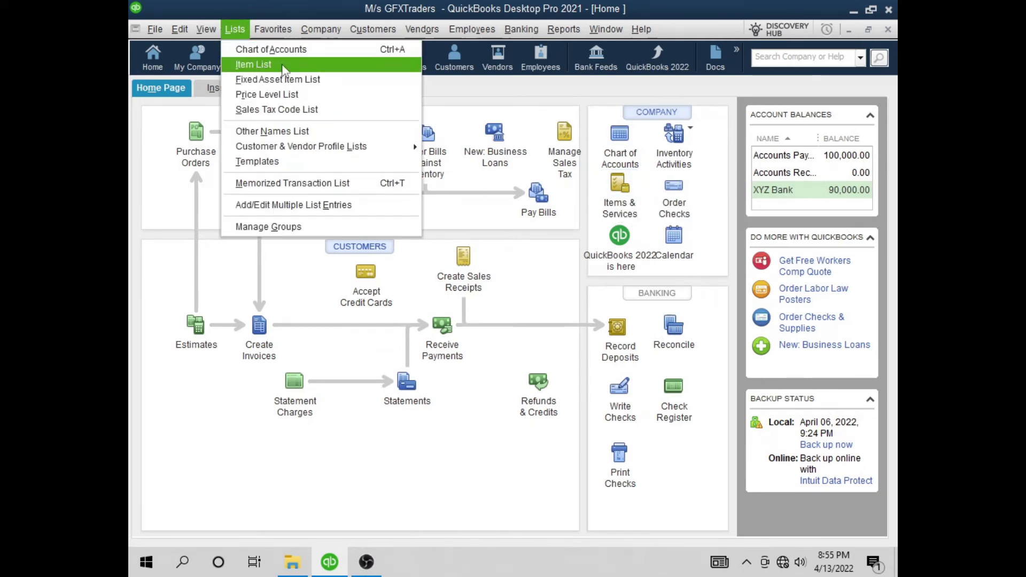
pyautogui.click(261, 65)
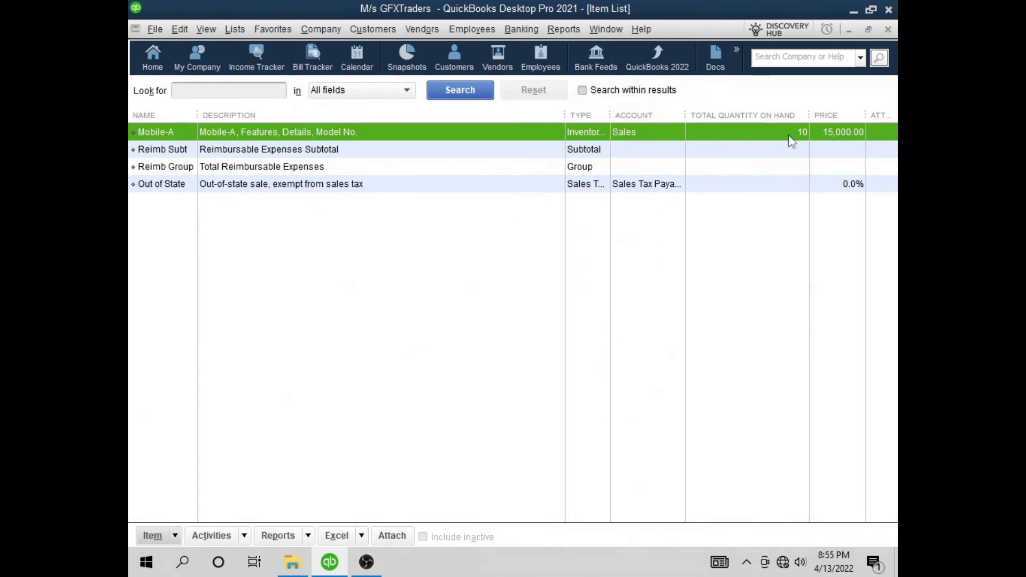
pyautogui.click(888, 30)
# Run Purchases by Vendor Detail, widen its Memo column to review bill 101-RI, then close it
pyautogui.click(566, 31)
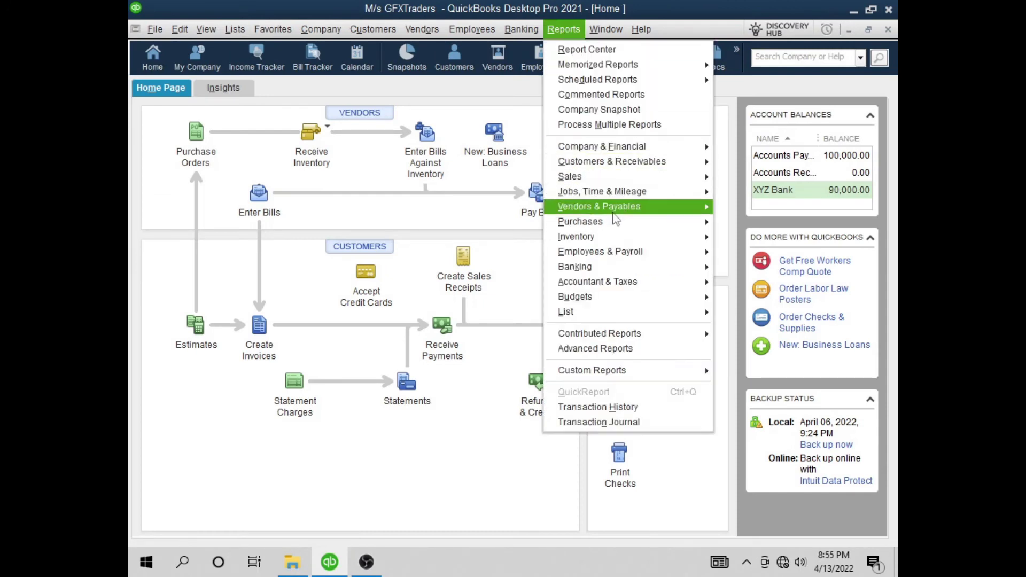
pyautogui.moveTo(580, 226)
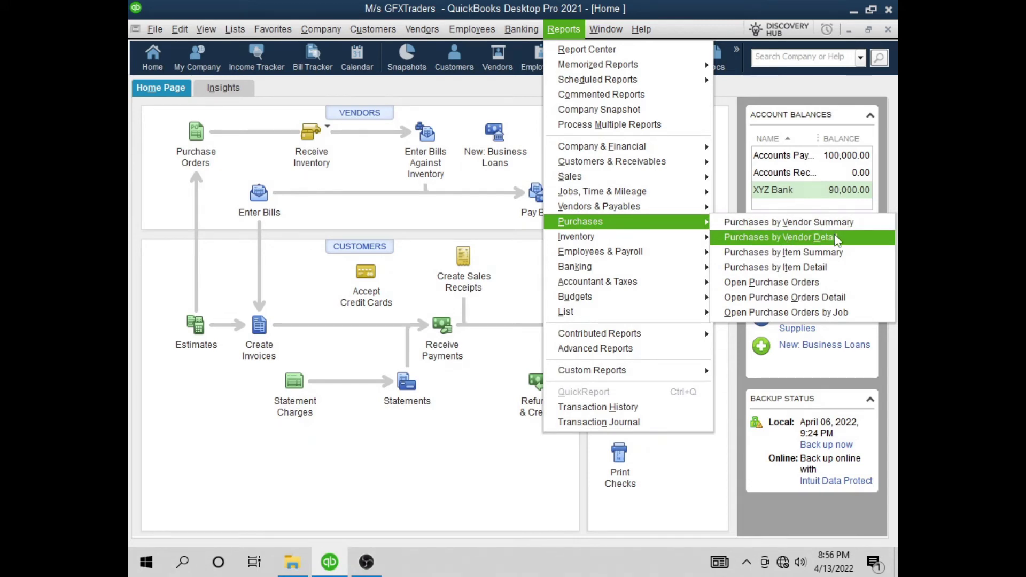
pyautogui.click(774, 238)
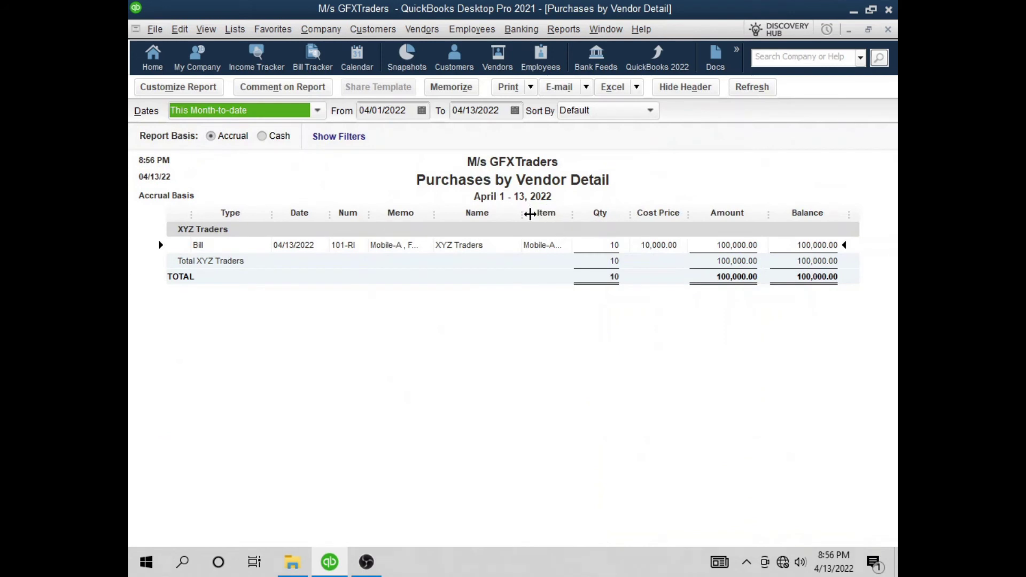
pyautogui.moveTo(434, 214); pyautogui.dragTo(460, 214)
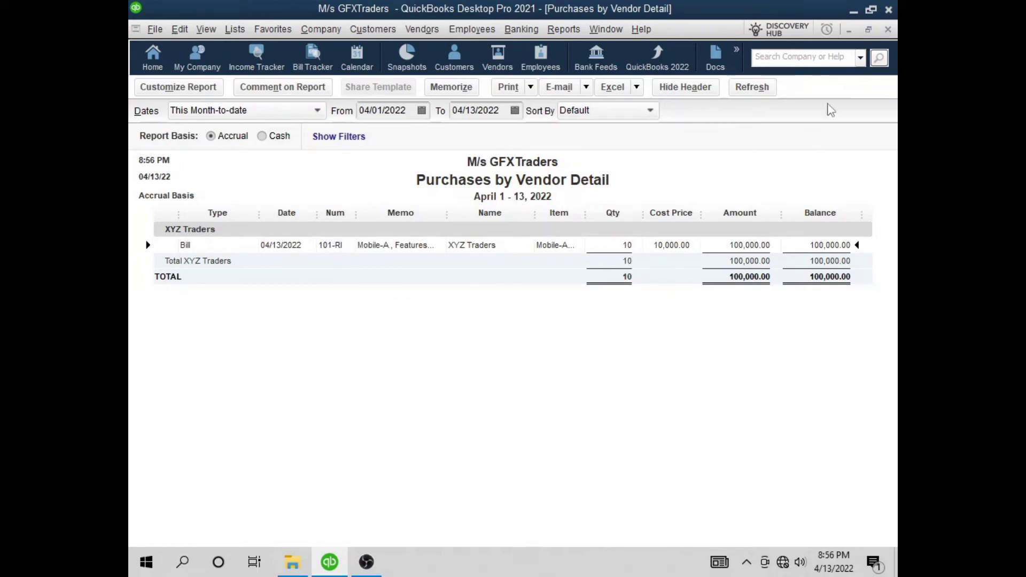
pyautogui.click(888, 30)
pyautogui.click(547, 30)
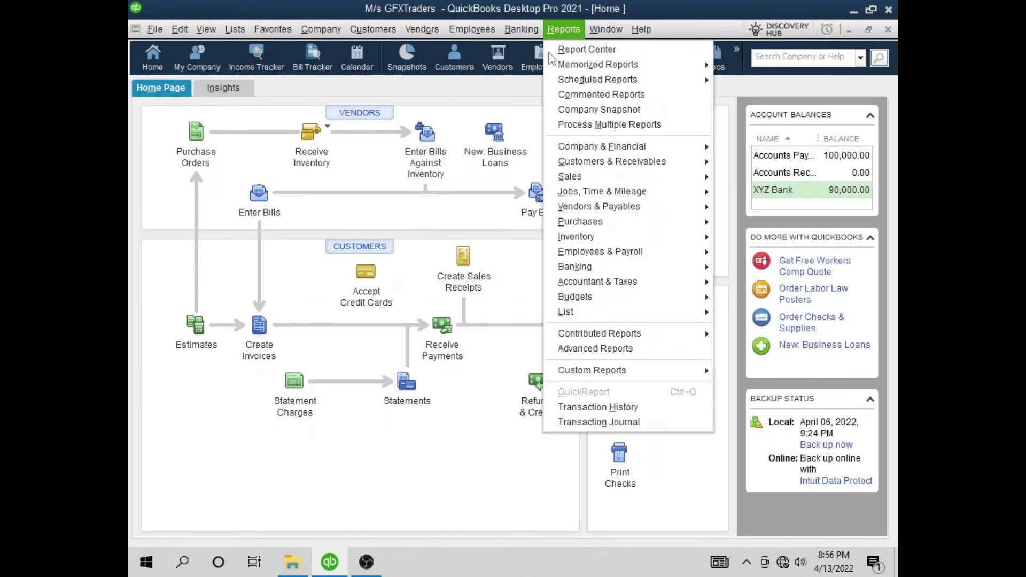
pyautogui.moveTo(620, 213)
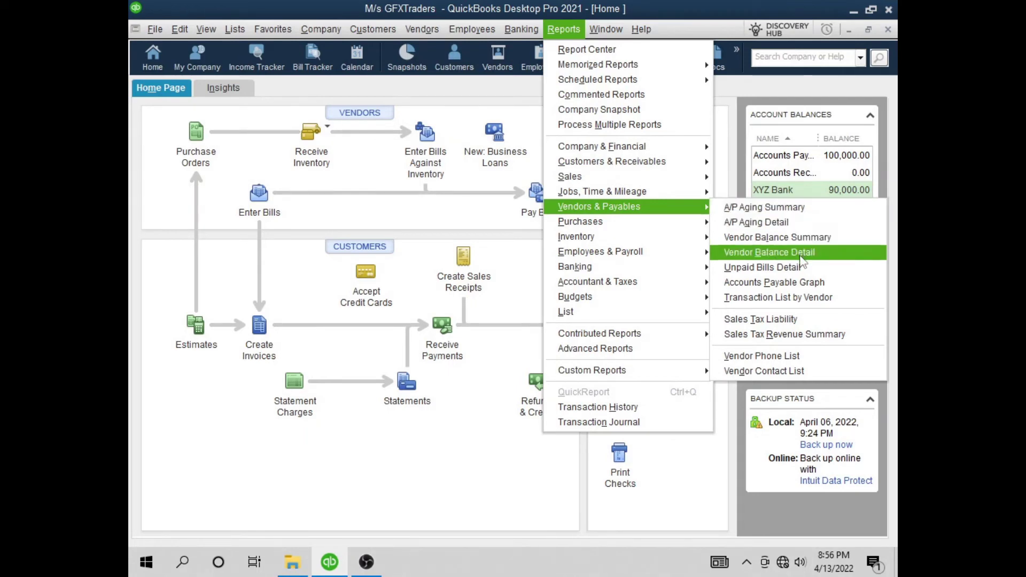
pyautogui.click(805, 283)
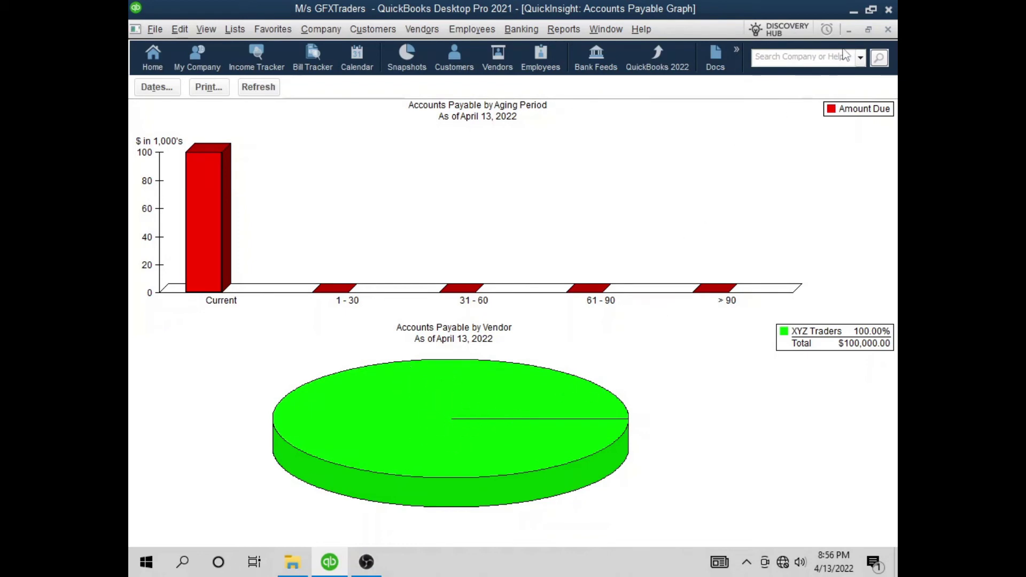
pyautogui.click(888, 30)
pyautogui.click(563, 28)
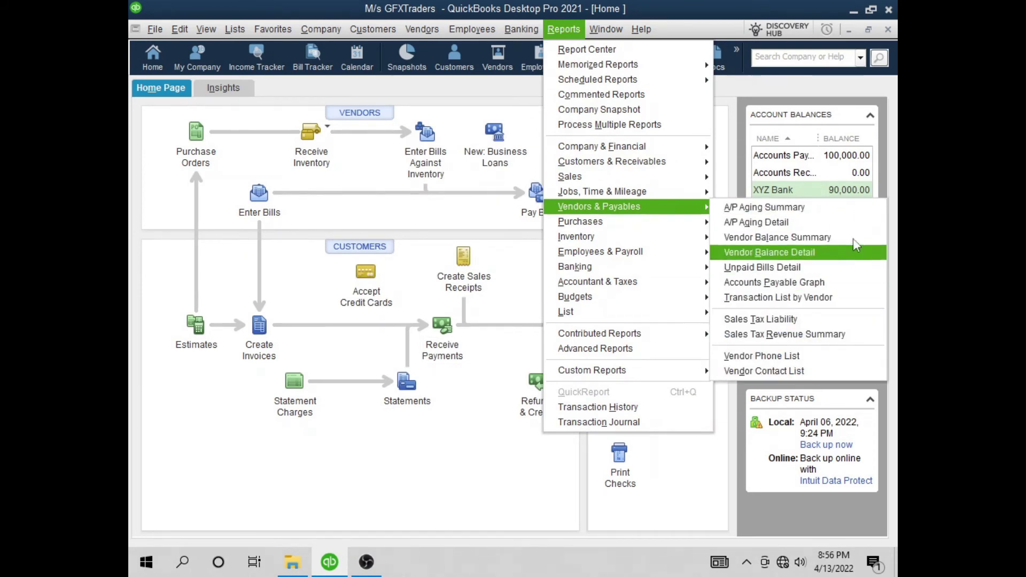
pyautogui.click(801, 260)
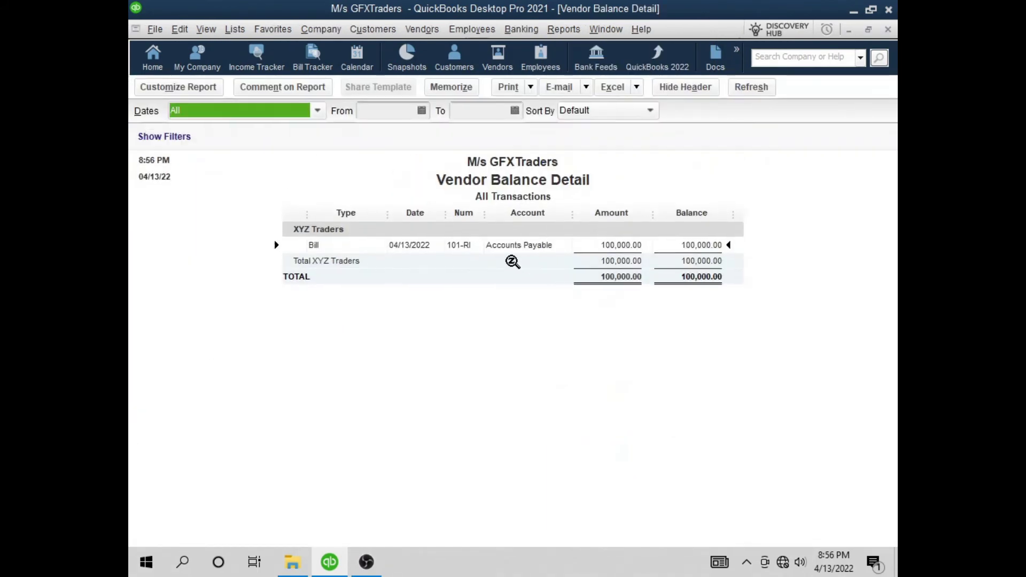
pyautogui.click(526, 245)
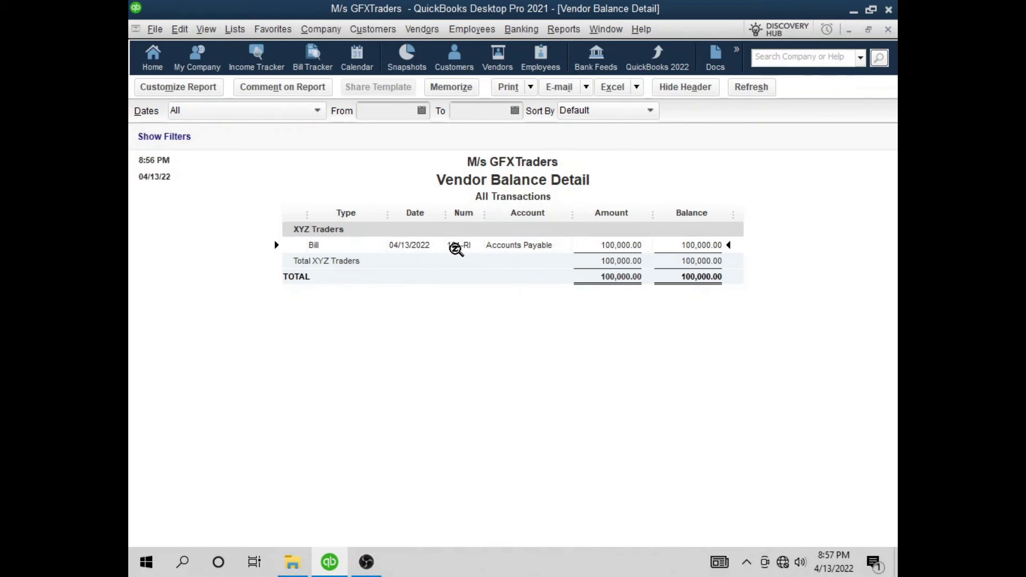
pyautogui.click(887, 29)
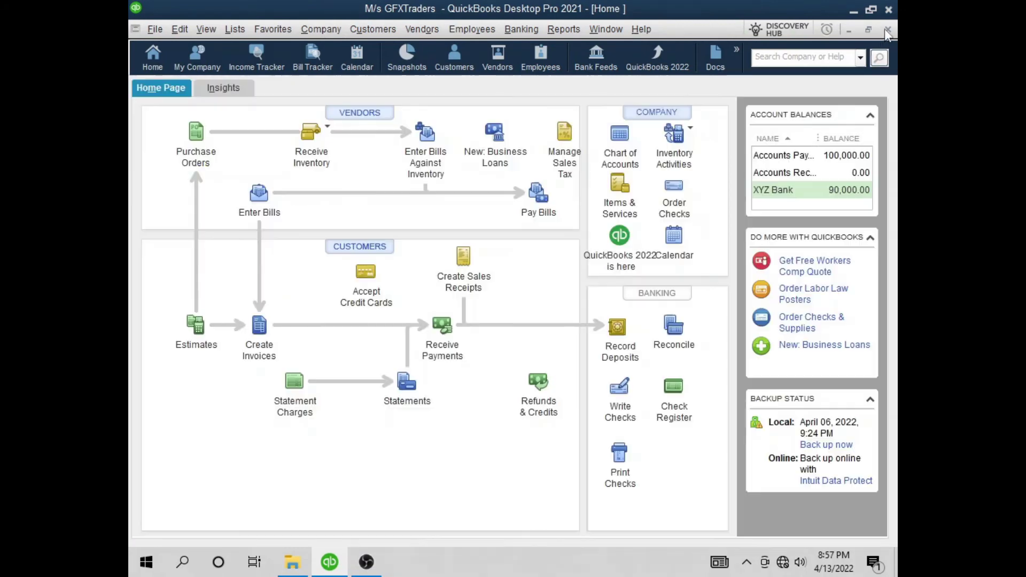
pyautogui.click(420, 29)
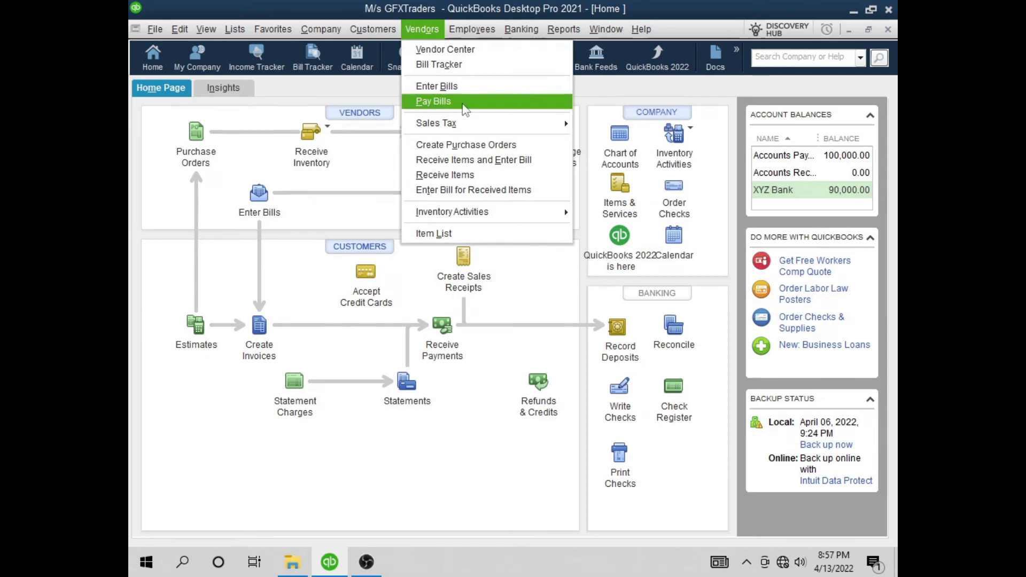
pyautogui.click(463, 109)
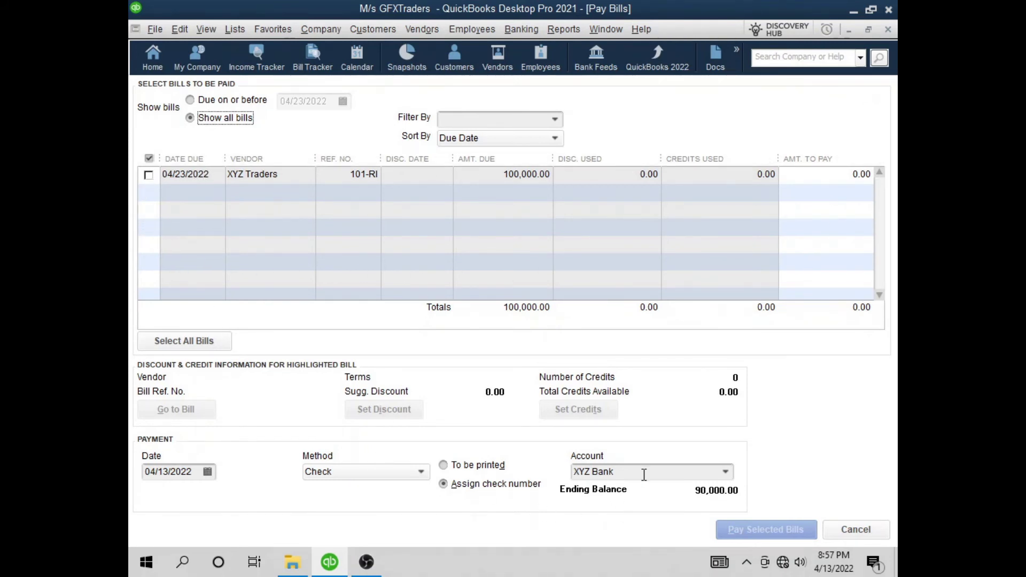
pyautogui.click(725, 472)
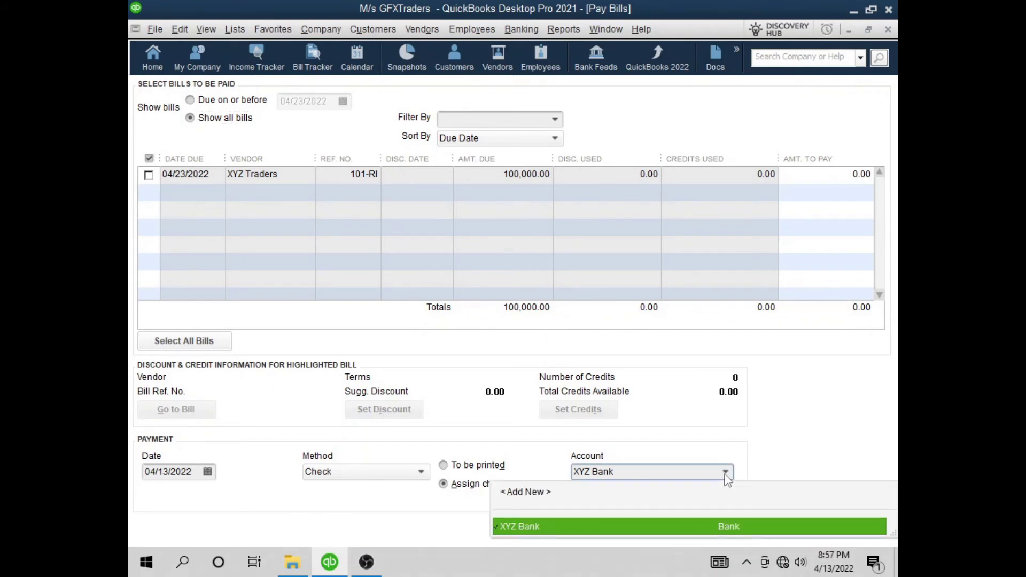
pyautogui.click(725, 472)
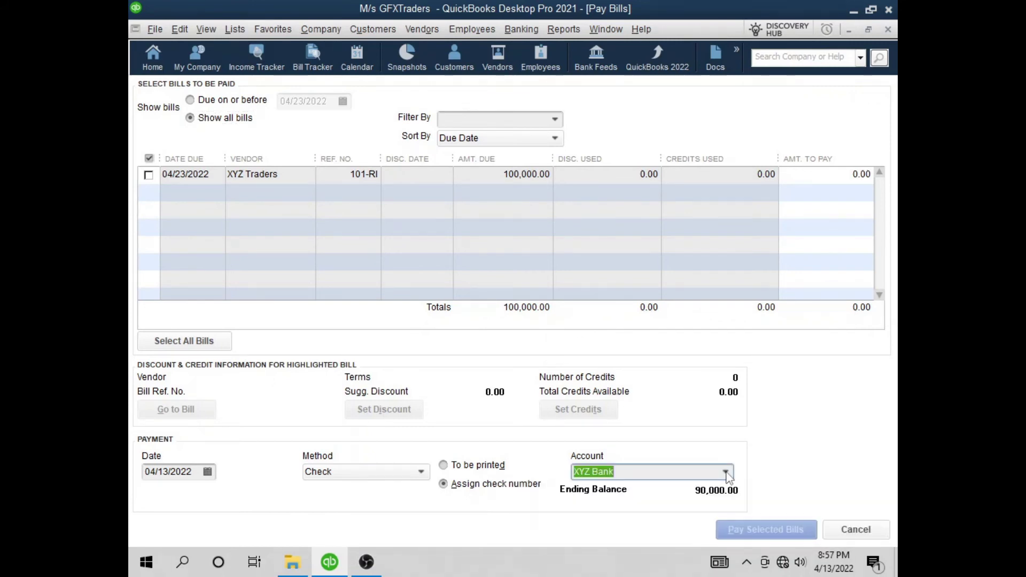
pyautogui.click(709, 469)
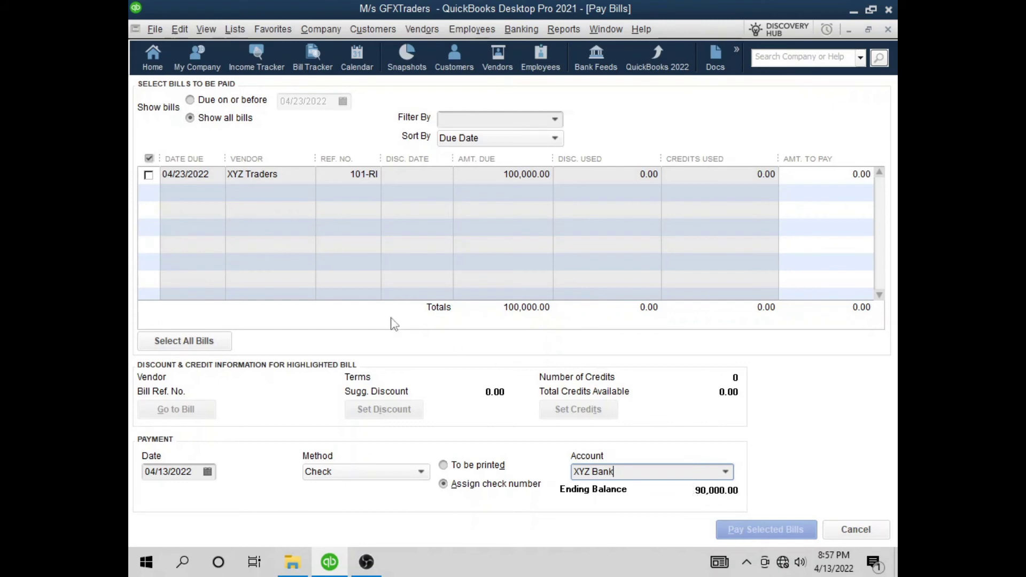
pyautogui.click(386, 472)
pyautogui.click(386, 472)
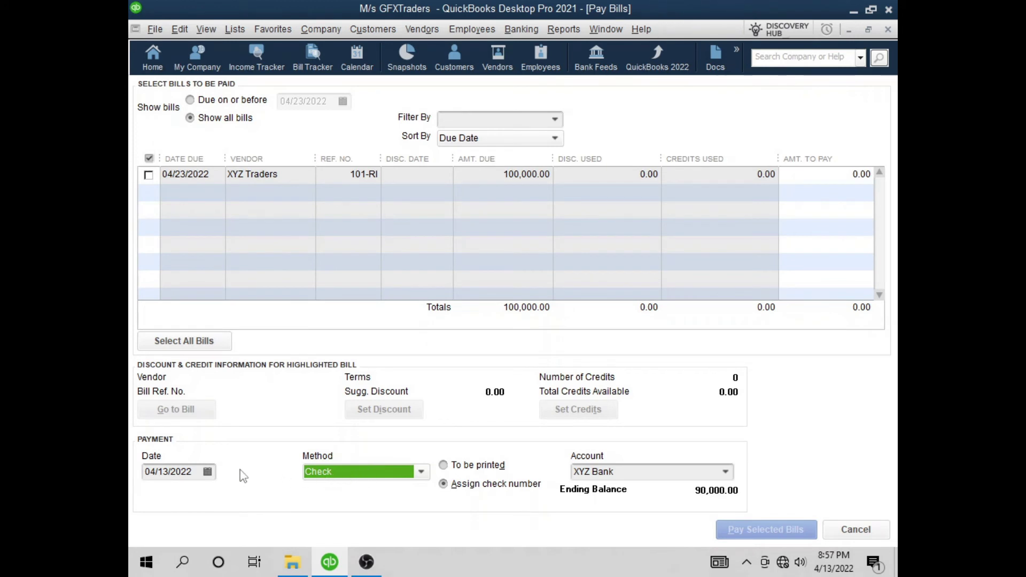
pyautogui.click(149, 176)
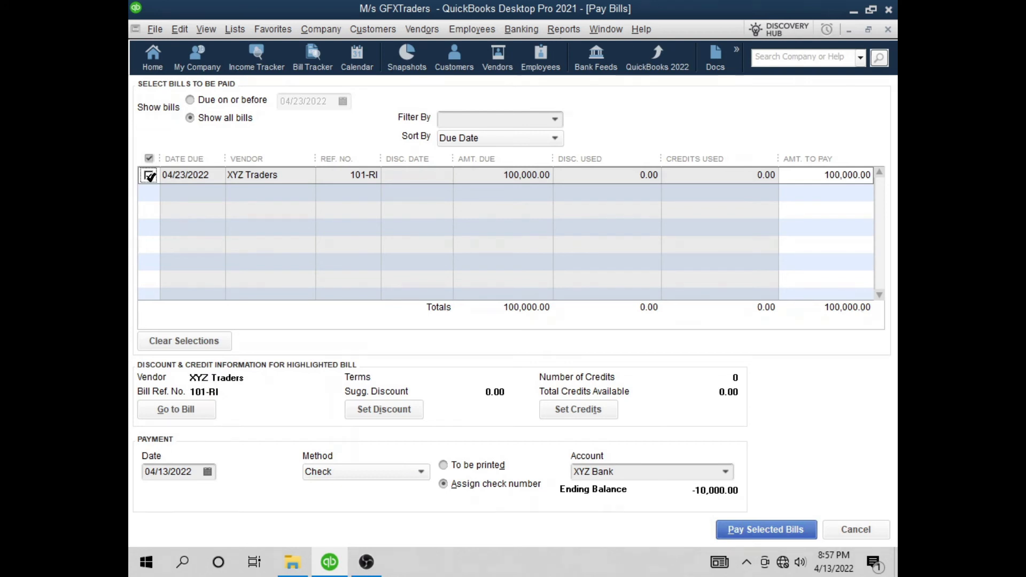
pyautogui.click(150, 175)
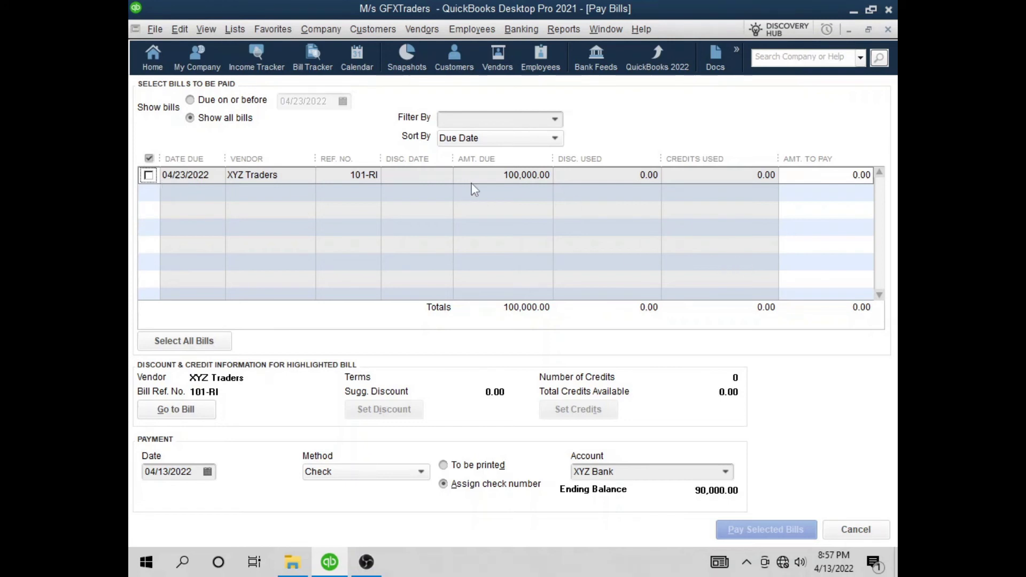
pyautogui.click(147, 174)
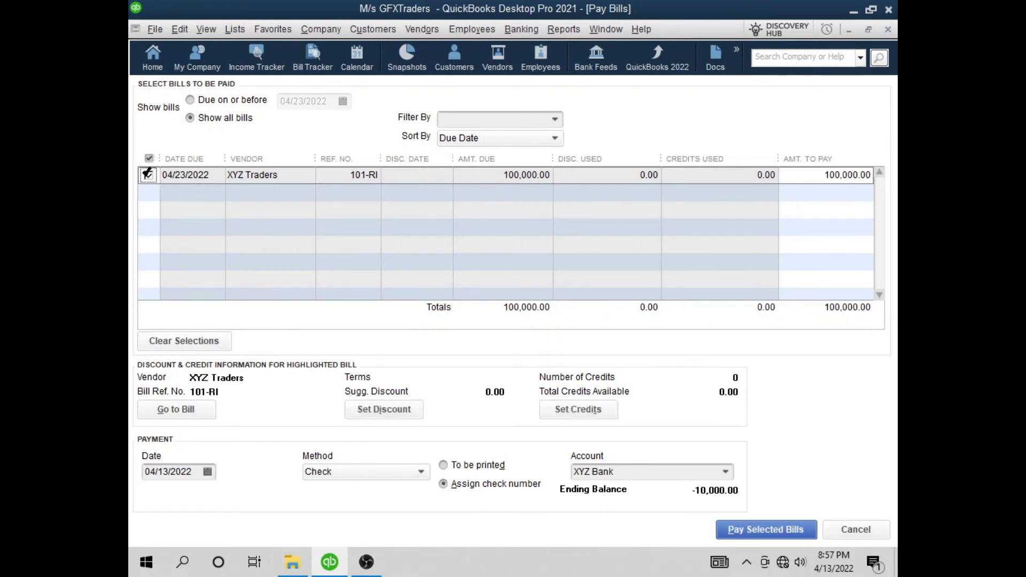
pyautogui.click(148, 175)
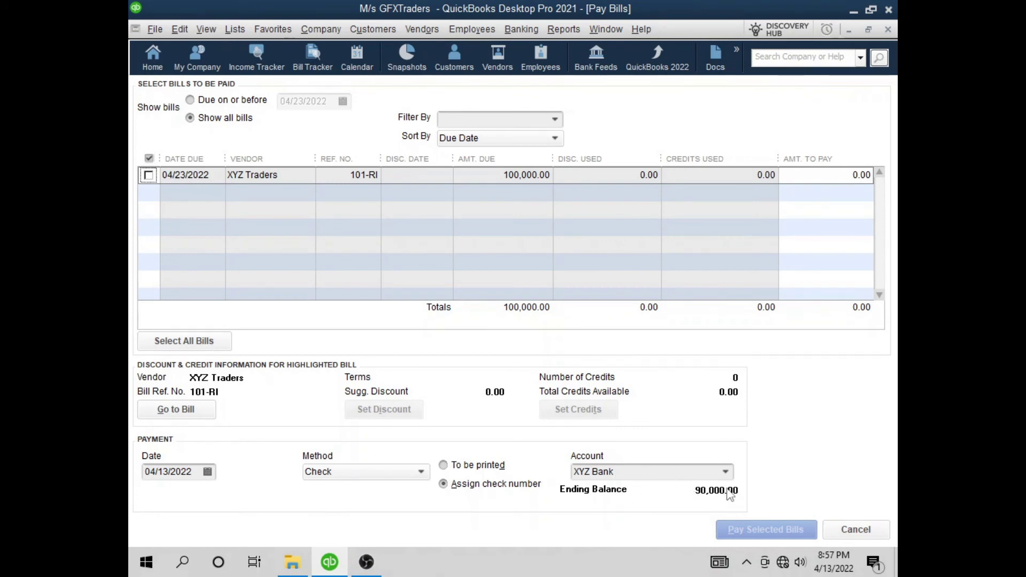
pyautogui.click(854, 529)
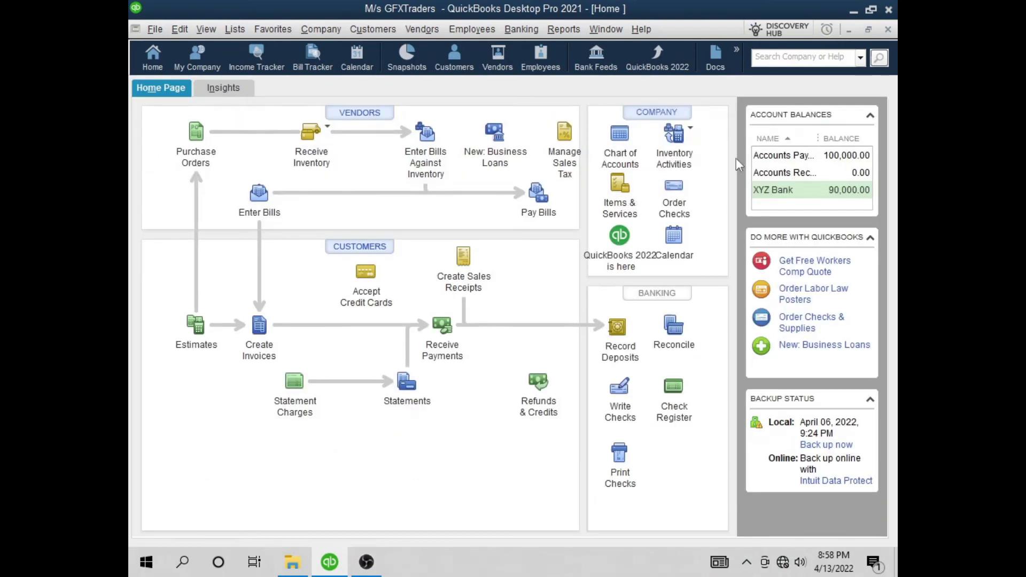
pyautogui.click(620, 155)
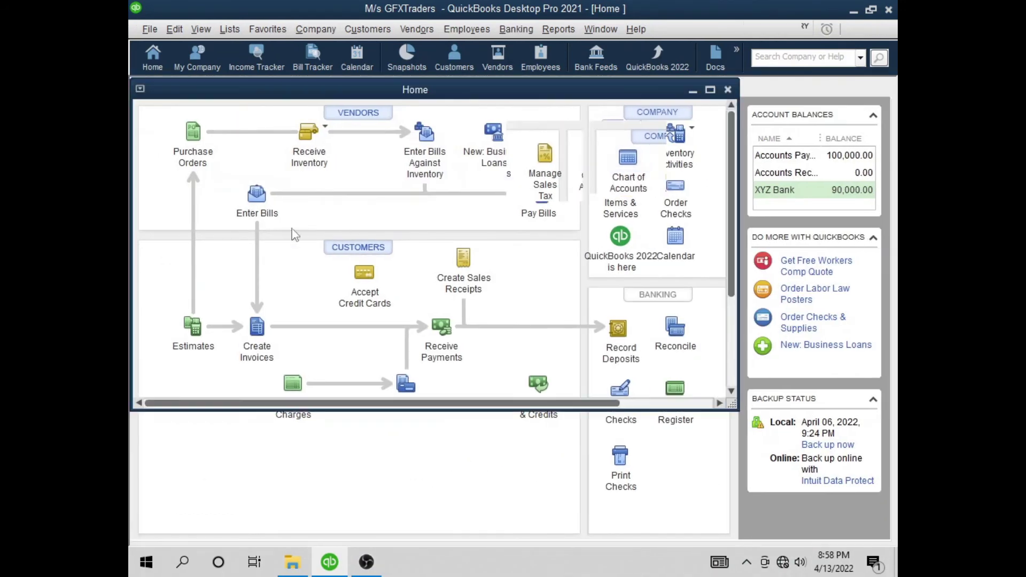
pyautogui.click(182, 184)
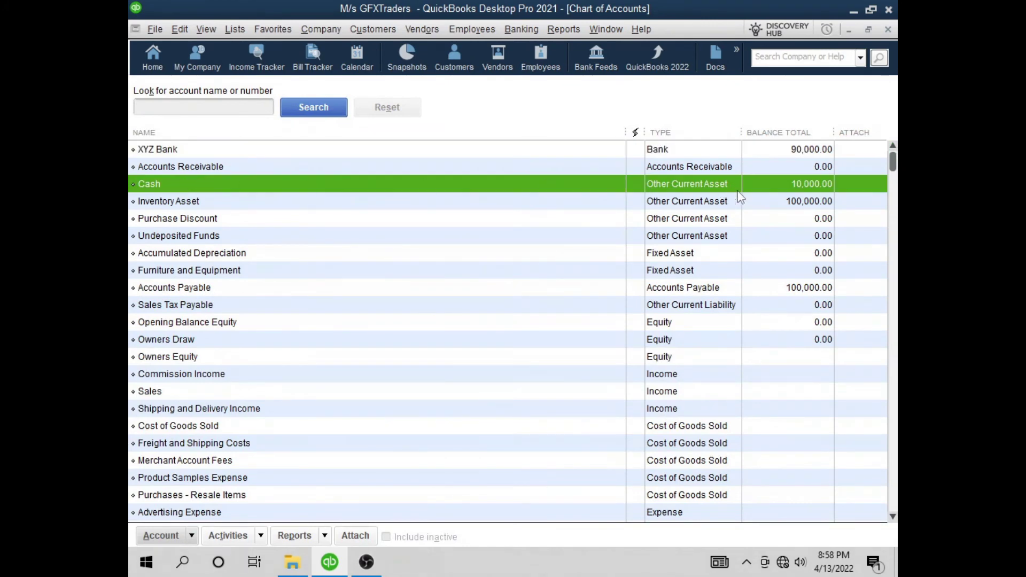
pyautogui.click(775, 150)
pyautogui.click(787, 184)
pyautogui.click(801, 154)
pyautogui.click(809, 183)
pyautogui.click(807, 156)
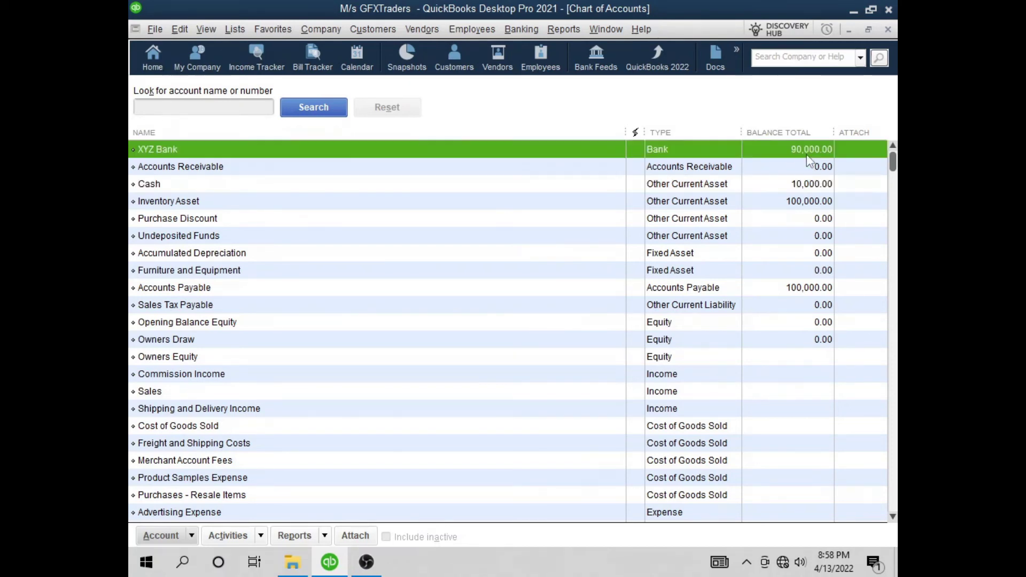
pyautogui.click(887, 30)
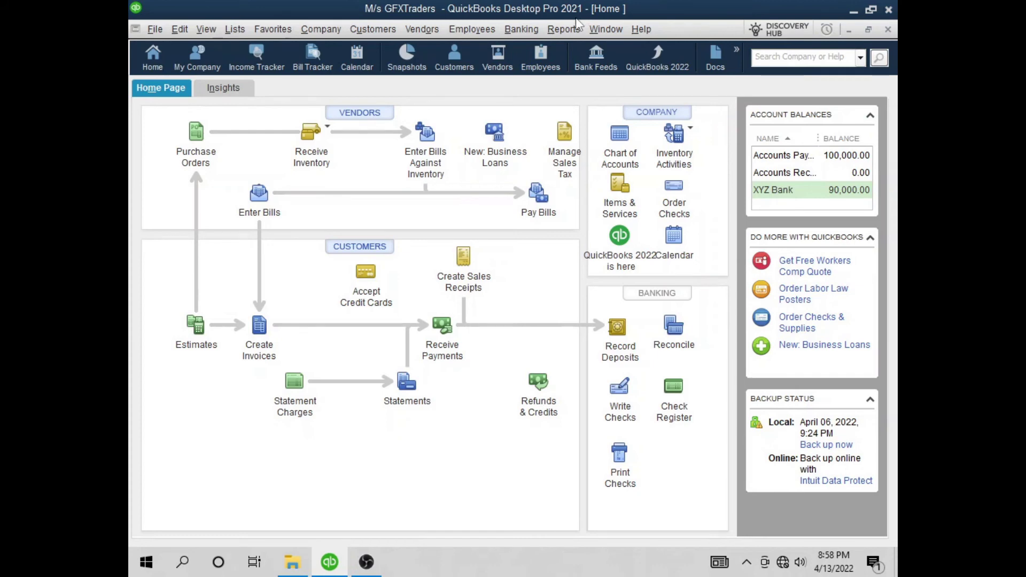
# Transfer 10,000.00 from Cash to XYZ Bank
pyautogui.click(526, 28)
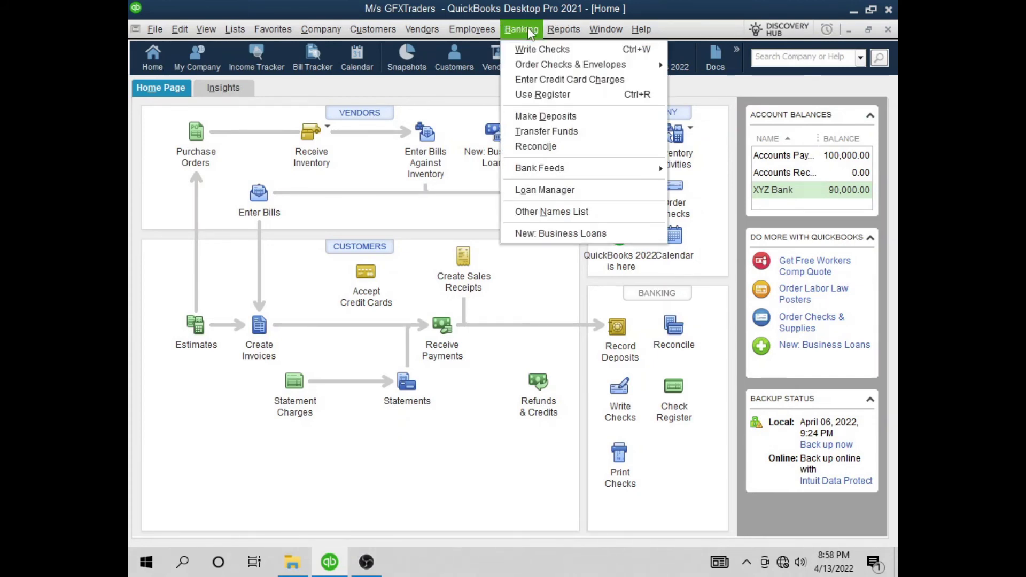
pyautogui.click(577, 134)
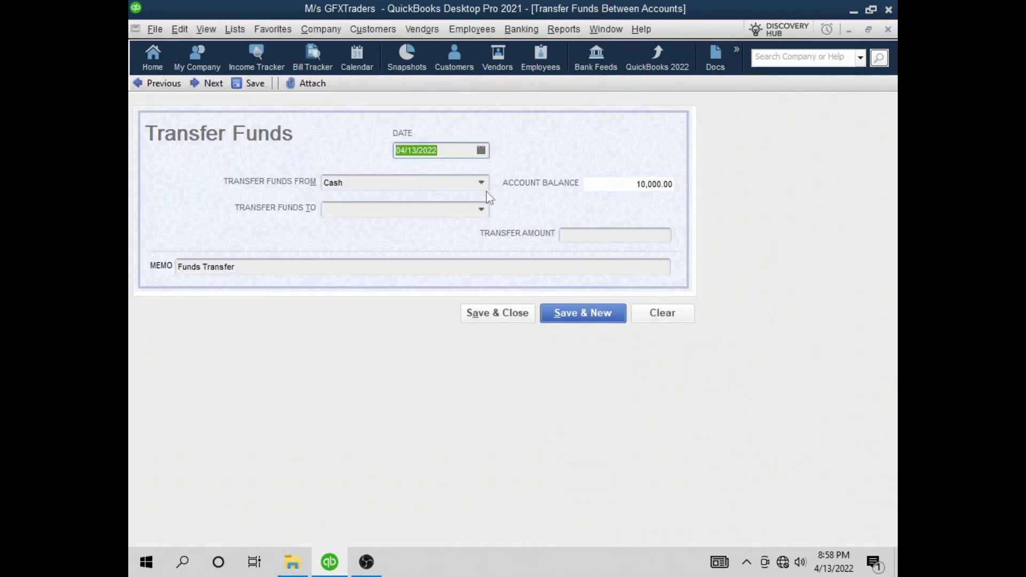
pyautogui.click(482, 183)
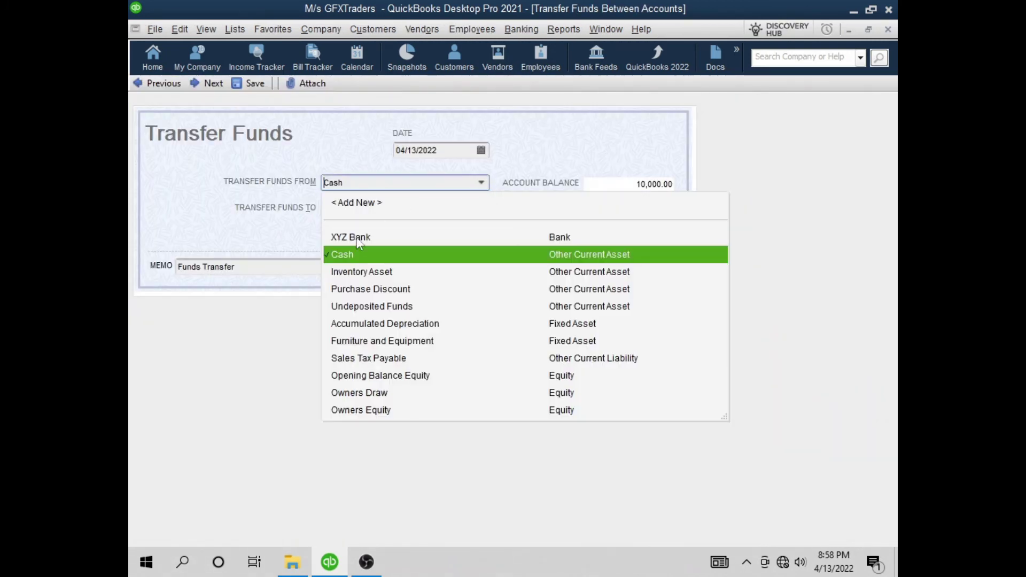
pyautogui.click(353, 254)
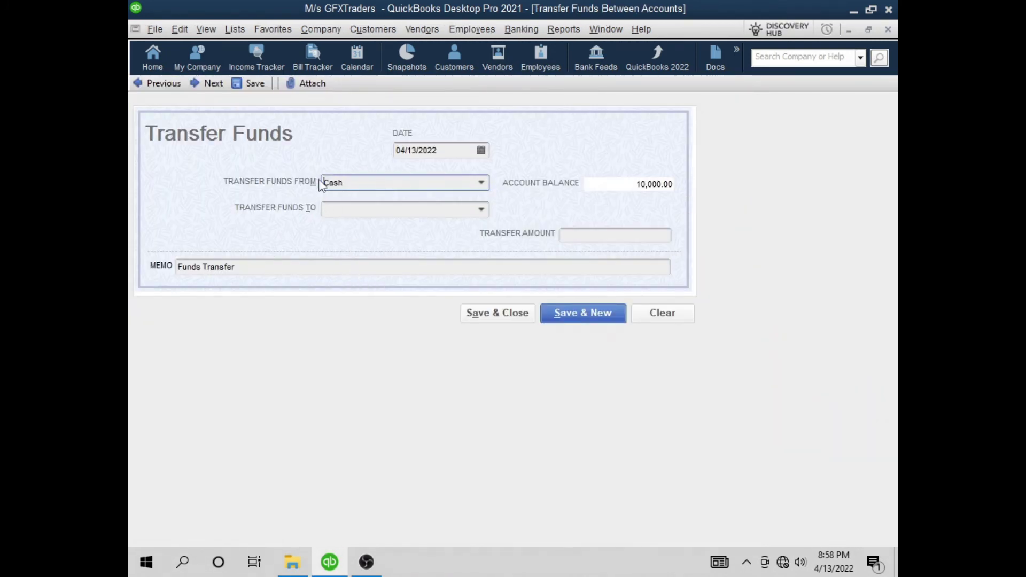
pyautogui.click(481, 210)
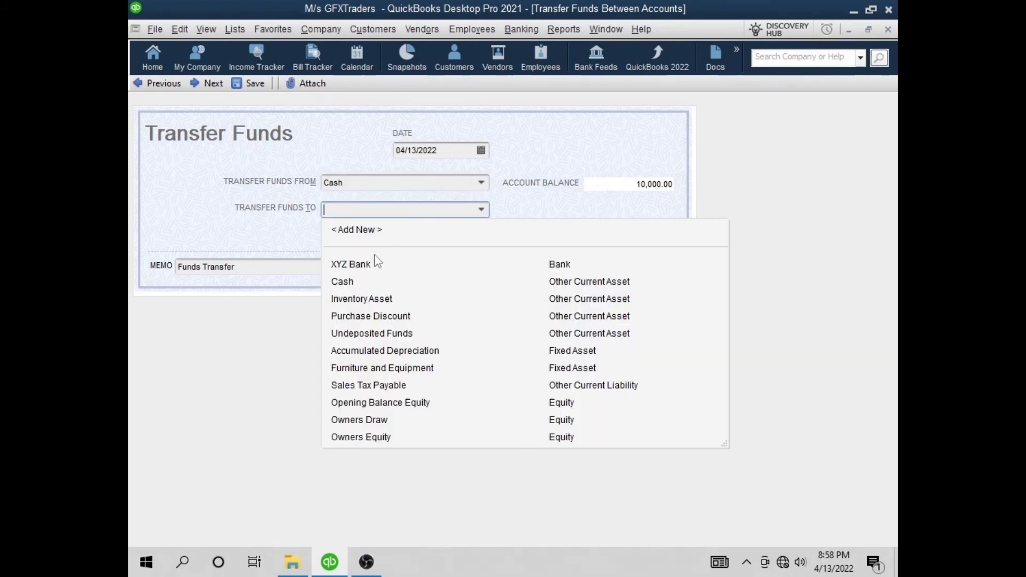
pyautogui.click(376, 261)
pyautogui.click(577, 235)
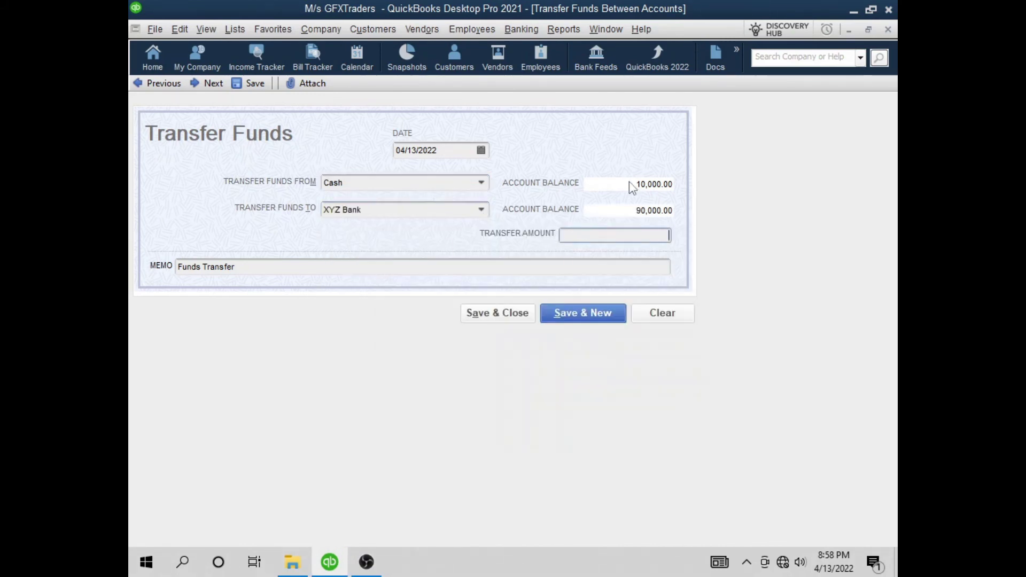
pyautogui.write('10000')
pyautogui.click(503, 273)
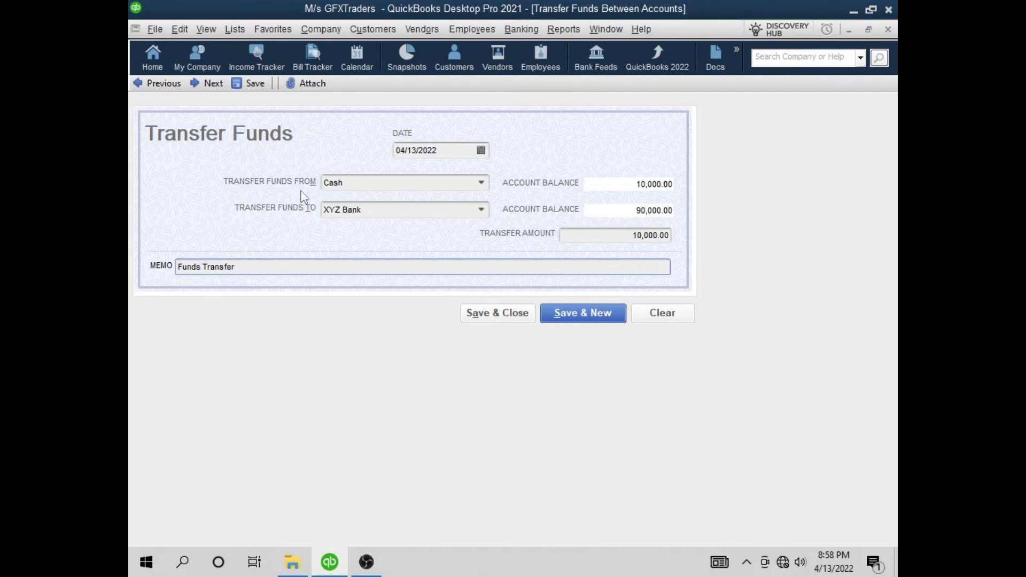
pyautogui.click(489, 313)
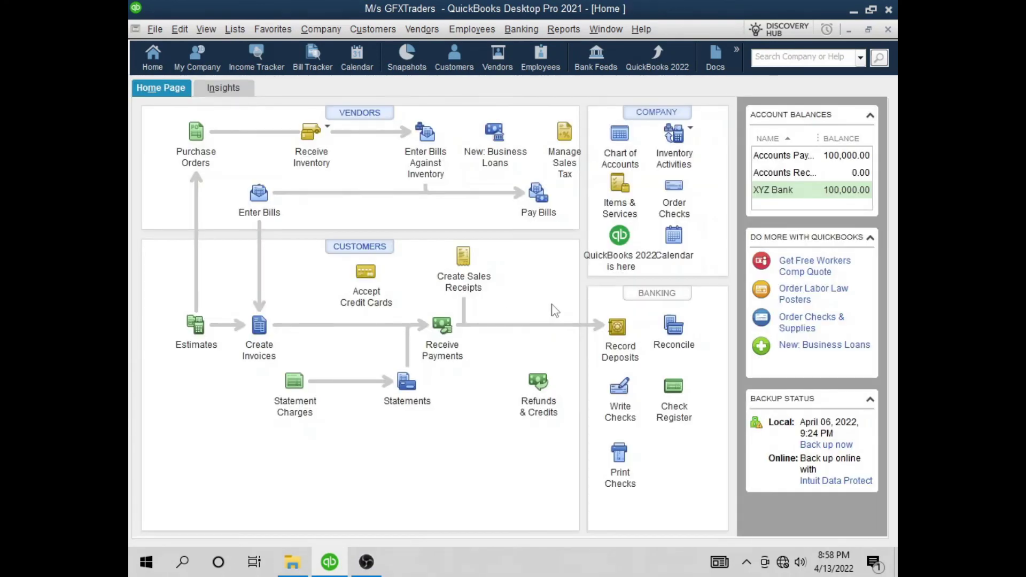
# Check the Cash and XYZ Bank balances in the Chart of Accounts, then close it
pyautogui.click(620, 135)
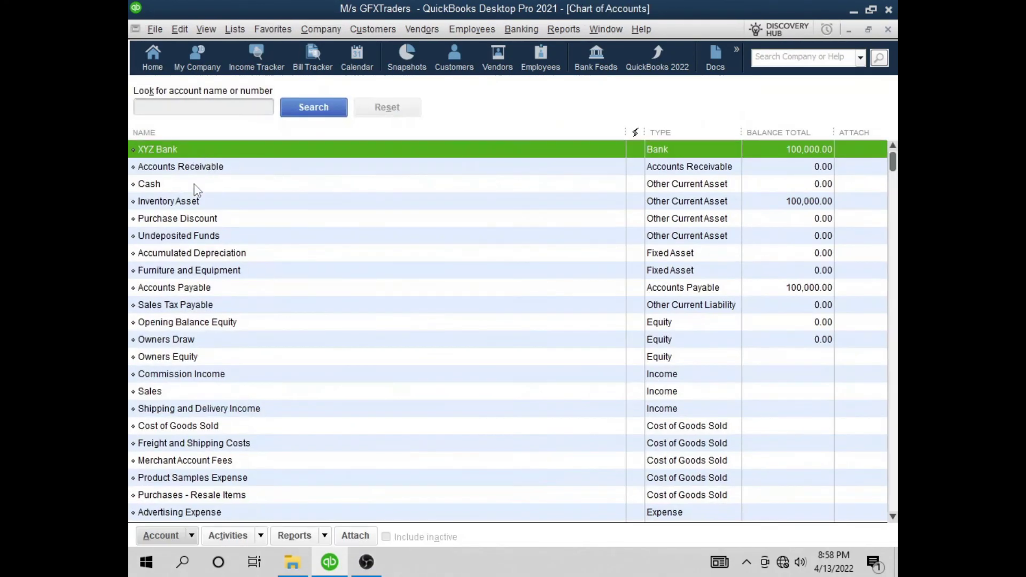
pyautogui.click(759, 185)
pyautogui.click(795, 154)
pyautogui.click(887, 30)
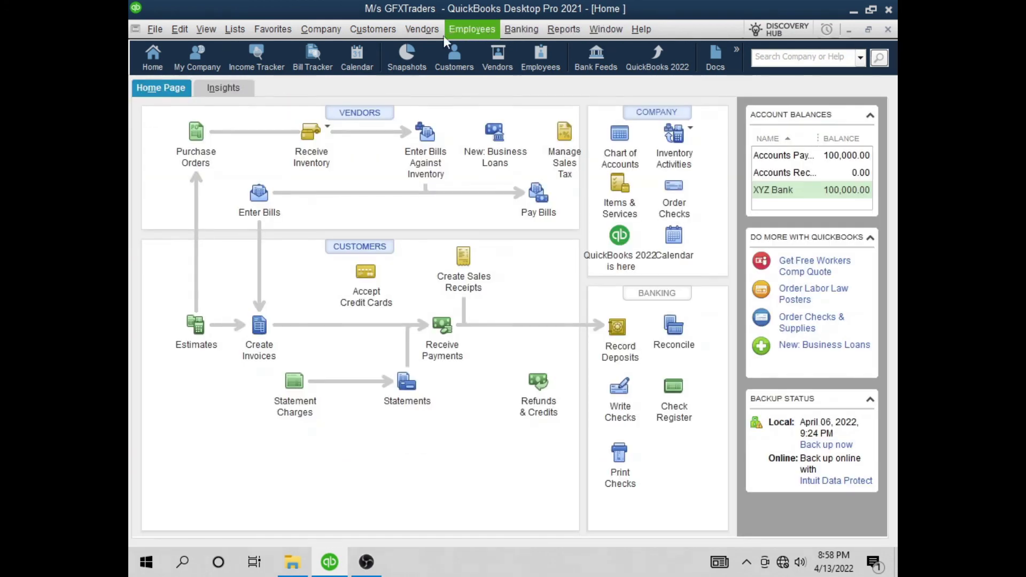
# Mark bill 101-RI in Pay Bills, review the original bill, and pay 100,000.00 by check from XYZ Bank
pyautogui.click(422, 29)
pyautogui.click(433, 101)
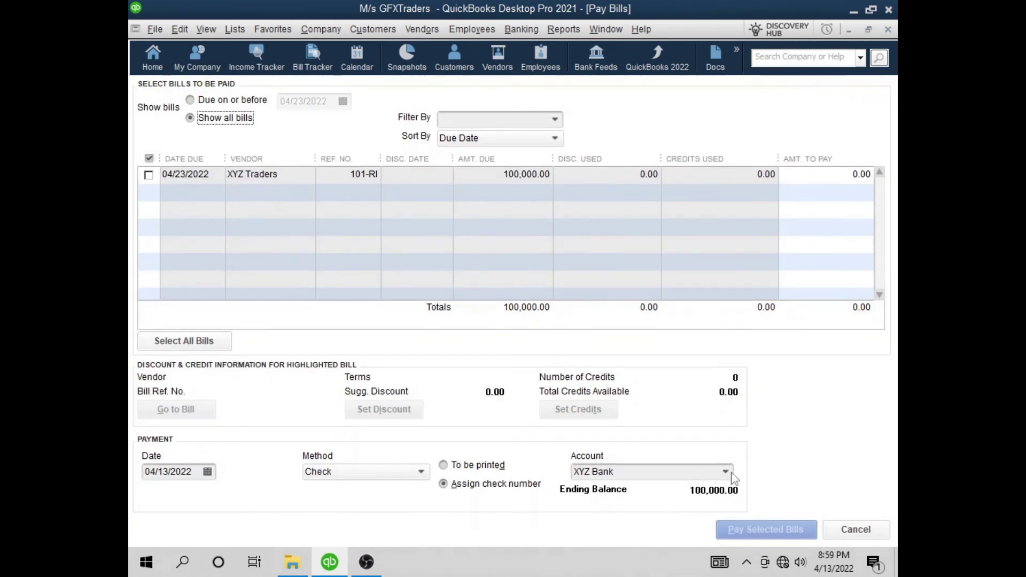
pyautogui.click(148, 175)
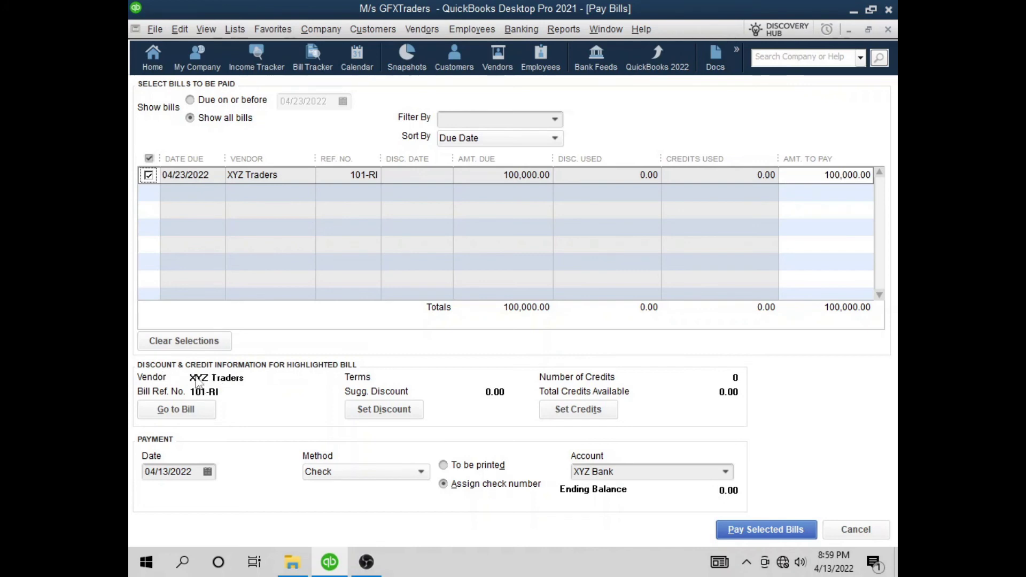
pyautogui.click(188, 414)
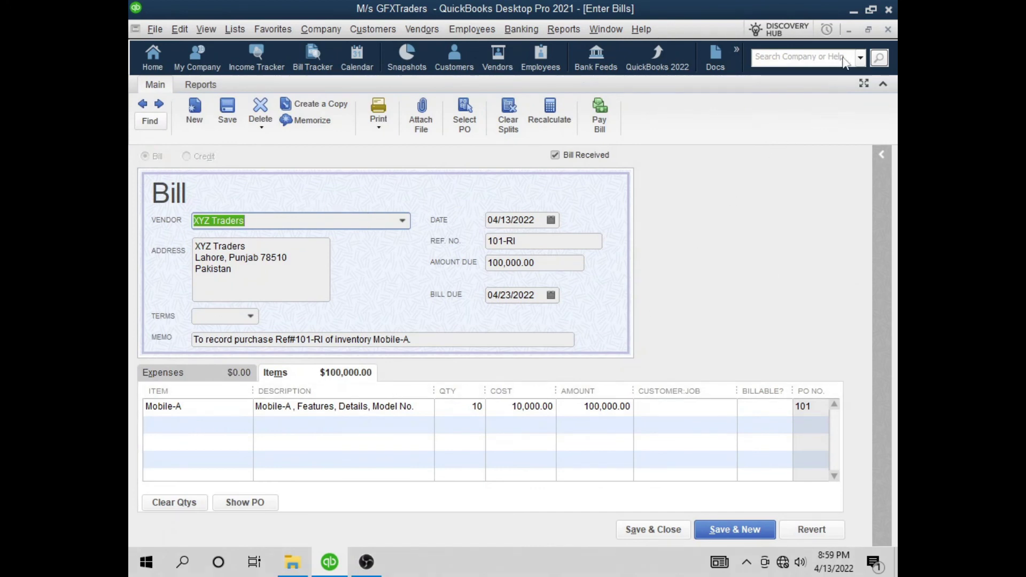
pyautogui.click(887, 30)
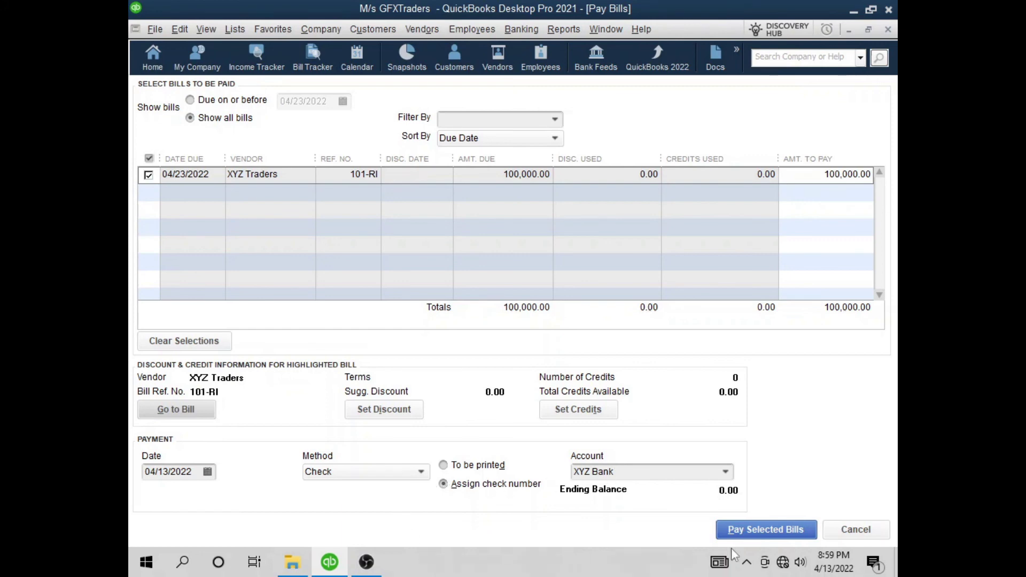
pyautogui.click(765, 530)
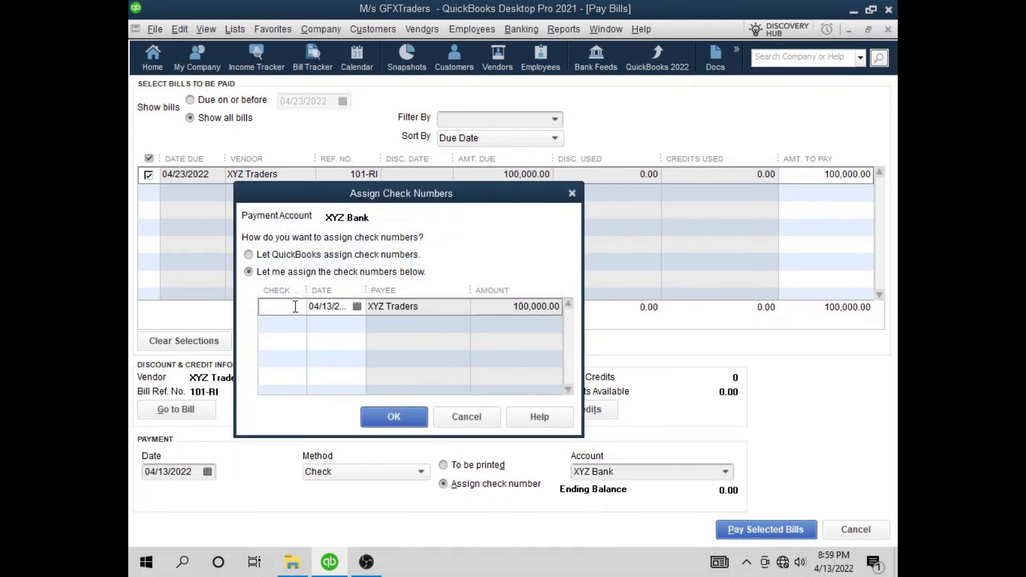
# Pay XYZ Traders' 100,000.00 bill 101-RI from XYZ Bank with check number 56665656
pyautogui.moveTo(305, 289); pyautogui.dragTo(318, 290)
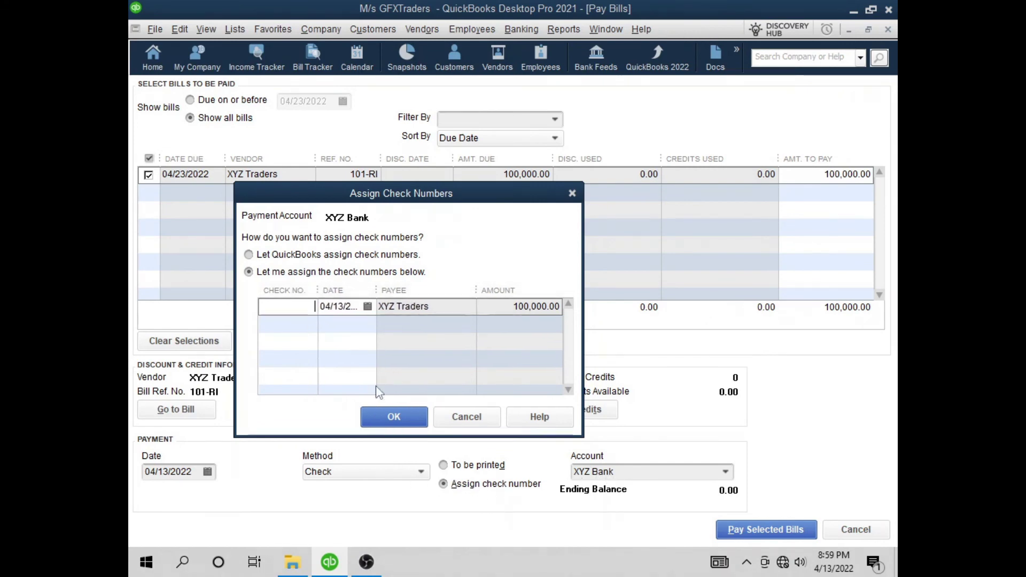
pyautogui.write('56665656')
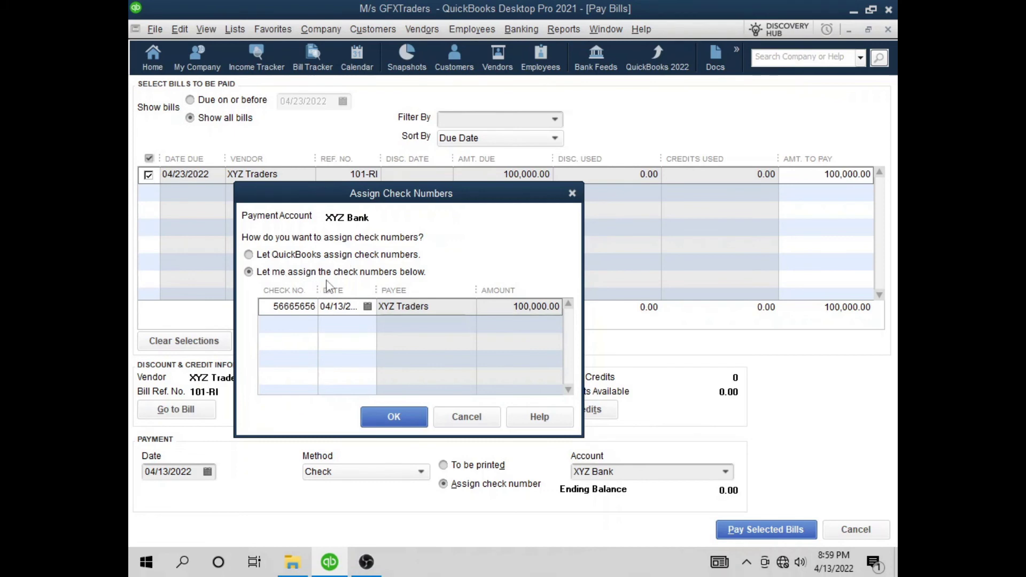
pyautogui.click(401, 417)
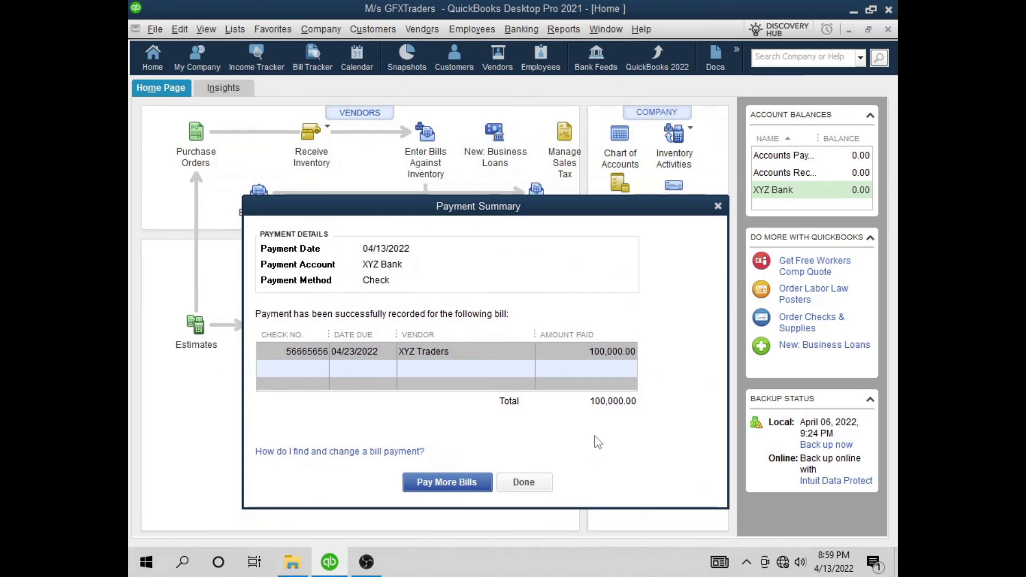
pyautogui.click(548, 486)
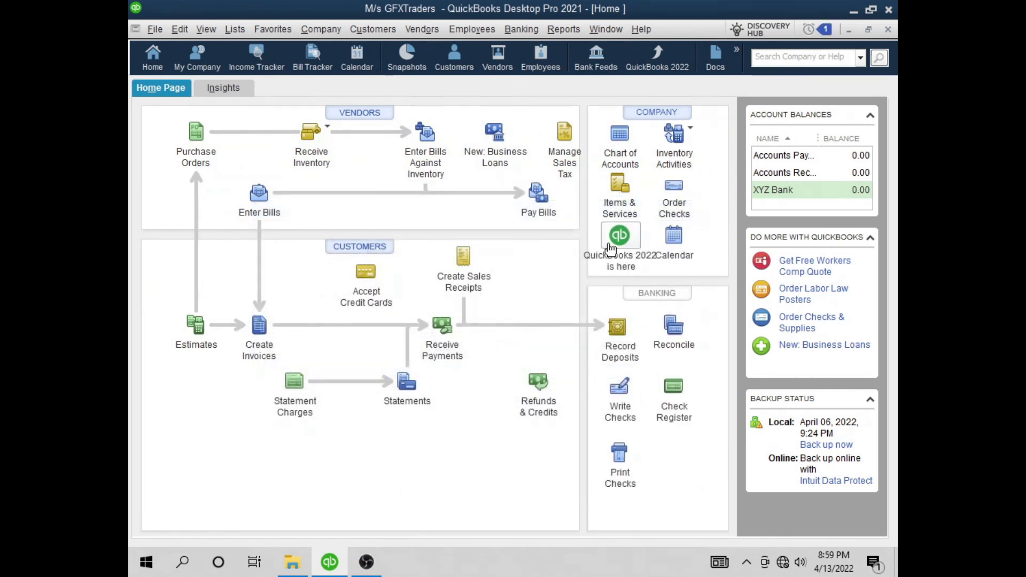
# Review XYZ Traders' vendor record: 0.00 balance, with bill 101-RI and its bill payment check listed
pyautogui.click(499, 58)
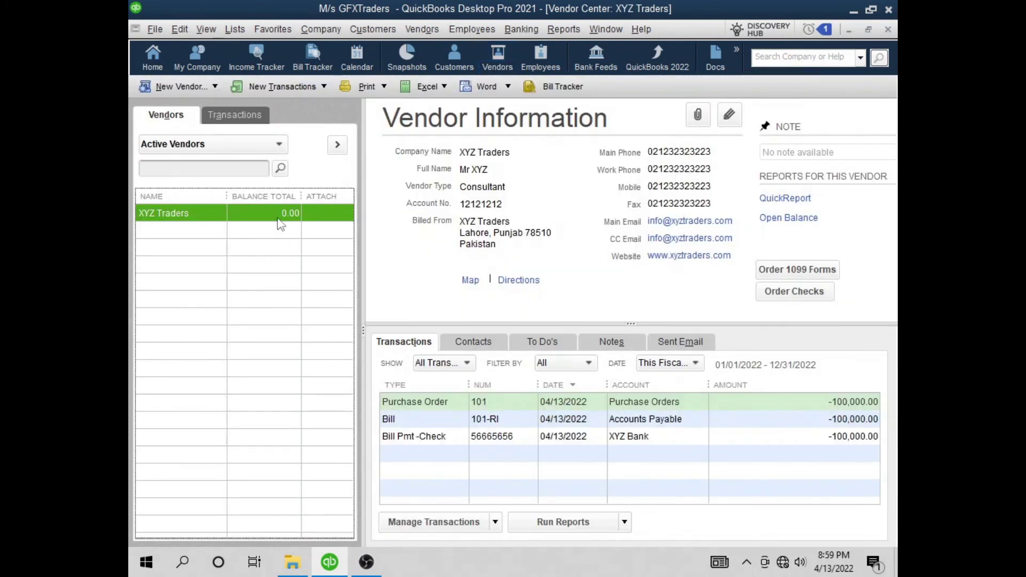
pyautogui.click(441, 423)
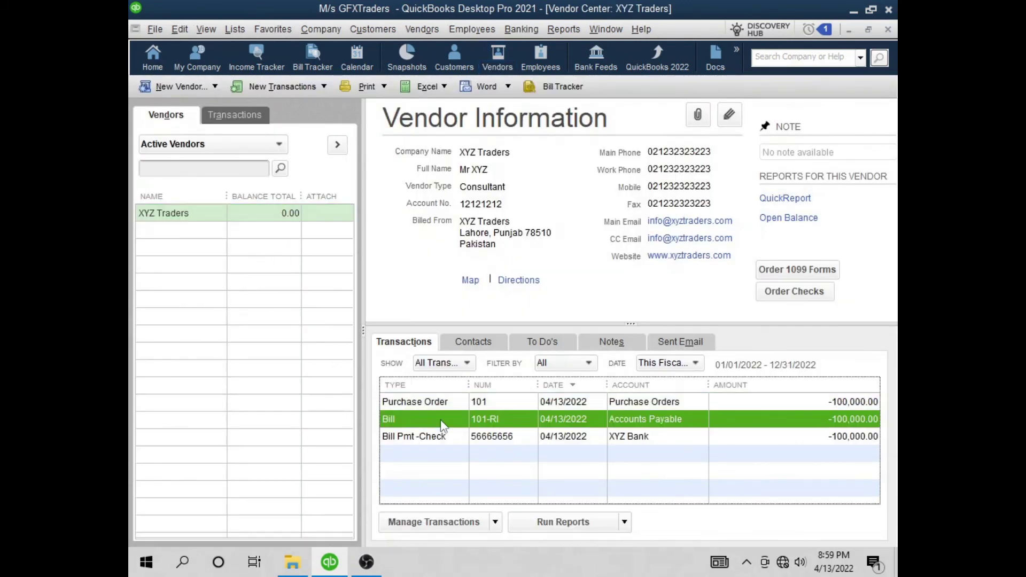
pyautogui.click(445, 440)
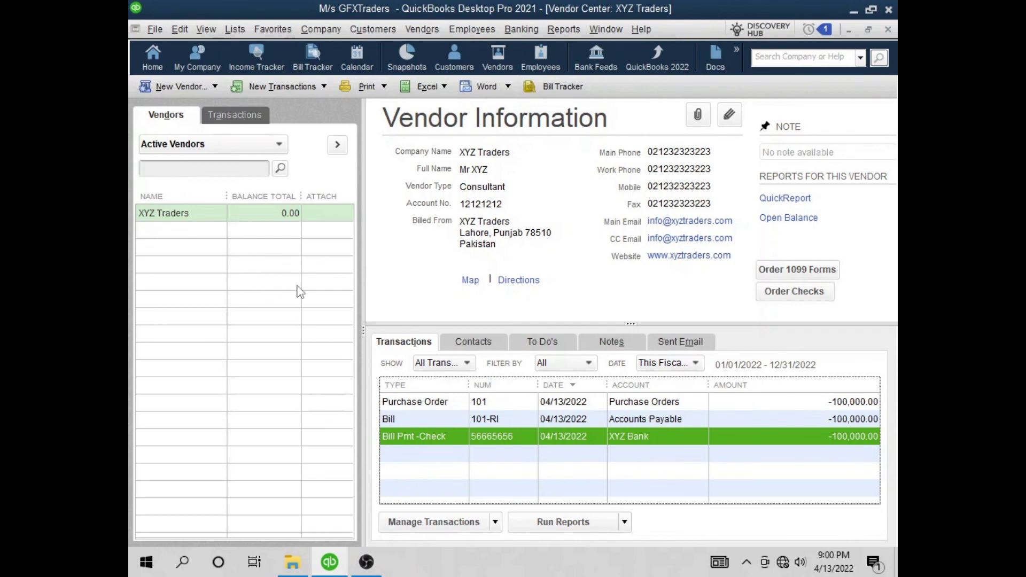
pyautogui.click(564, 29)
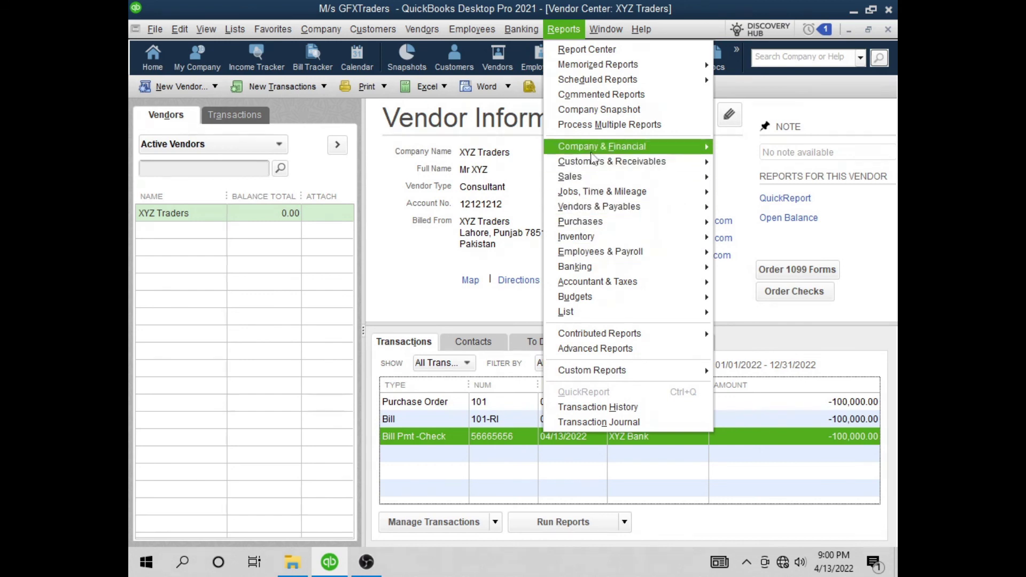
pyautogui.moveTo(596, 152)
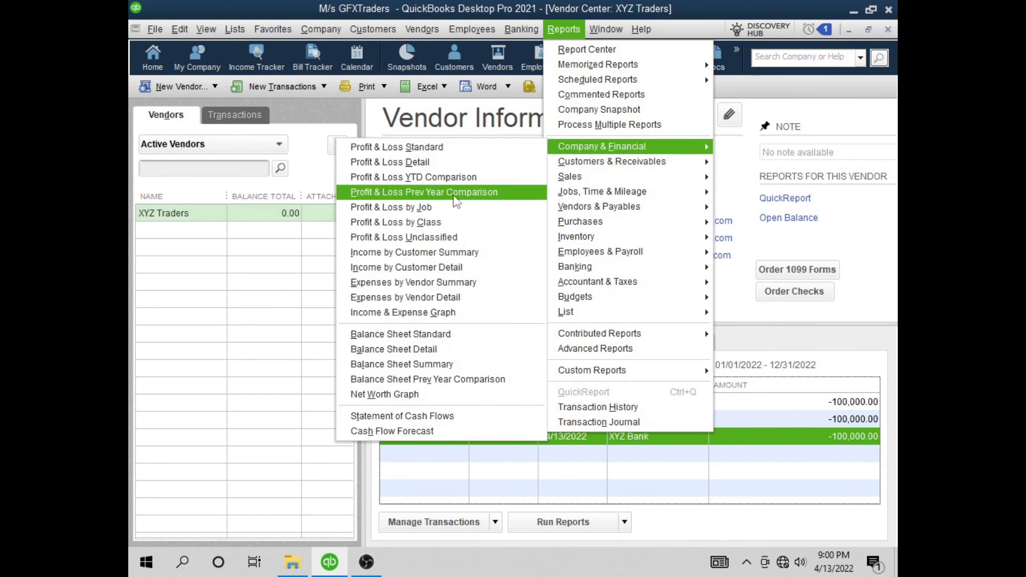
pyautogui.click(472, 334)
pyautogui.click(312, 111)
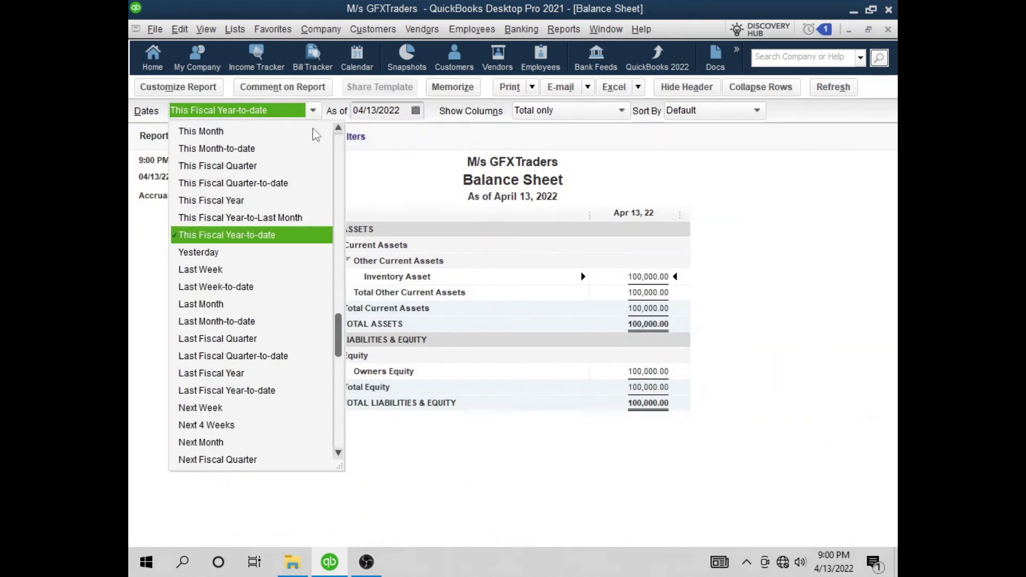
pyautogui.scroll(2, 342, 141)
pyautogui.click(225, 133)
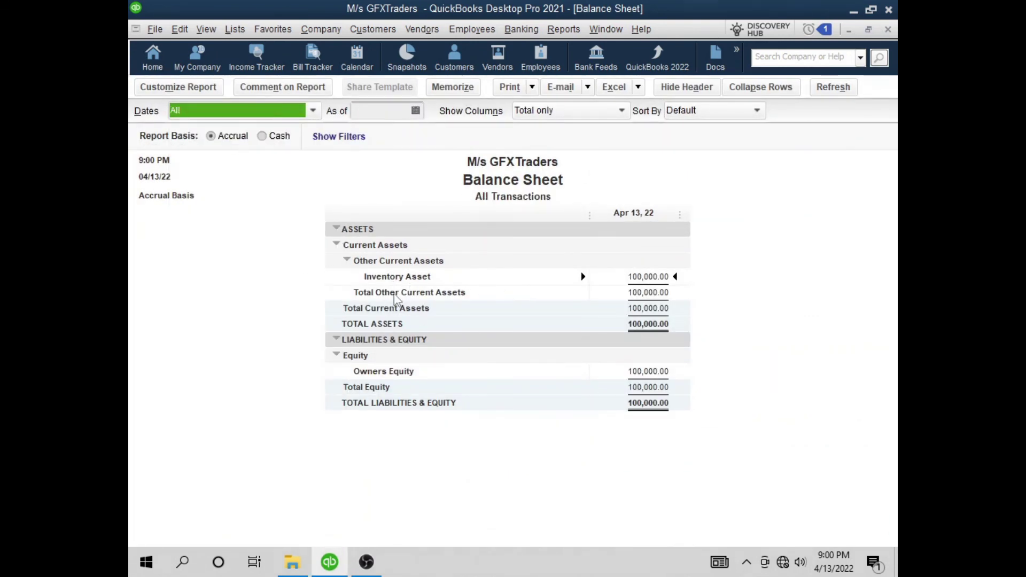
pyautogui.click(650, 276)
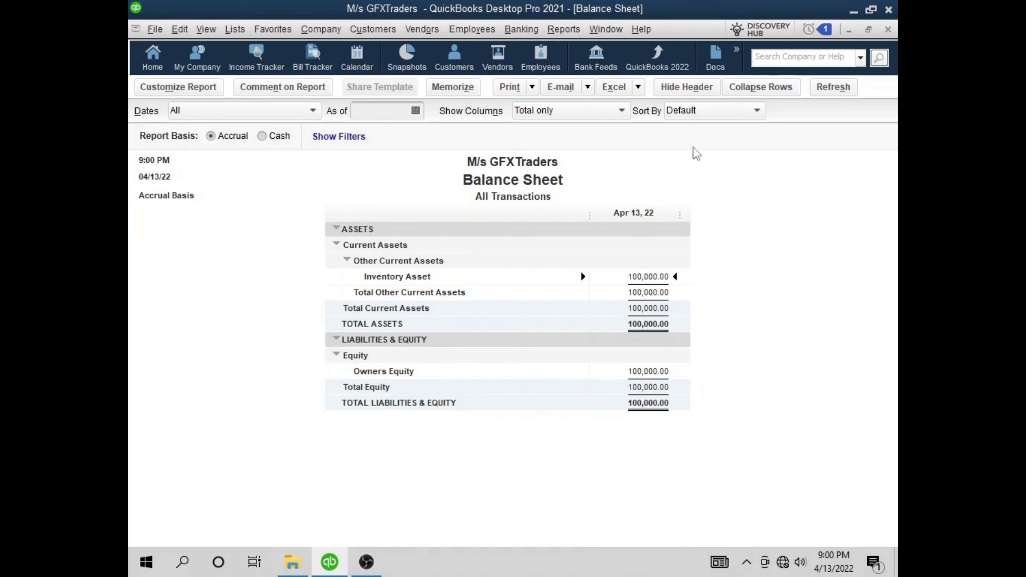
pyautogui.doubleClick(655, 276)
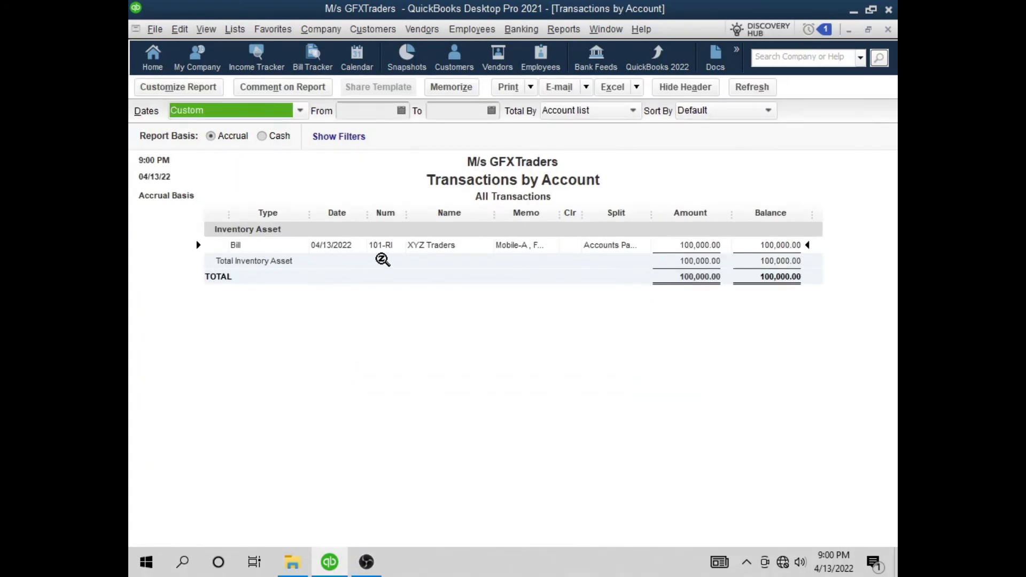
pyautogui.moveTo(651, 212); pyautogui.dragTo(669, 213)
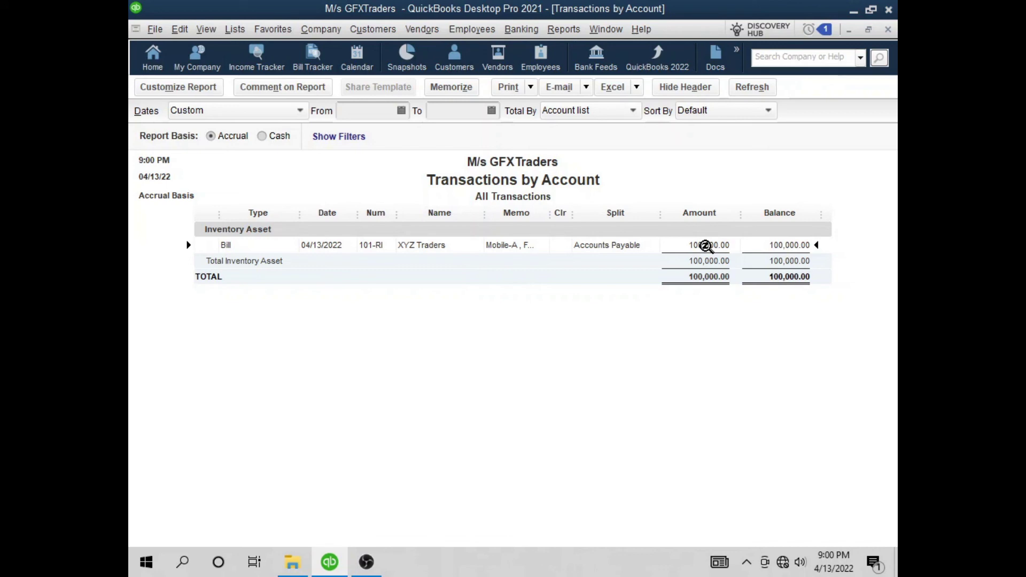
pyautogui.click(888, 29)
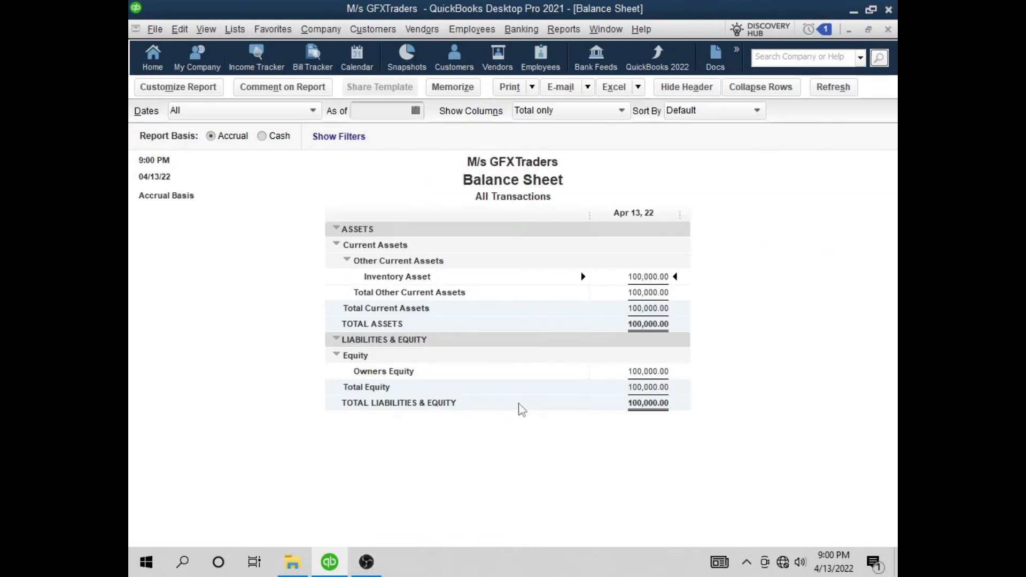
pyautogui.click(888, 29)
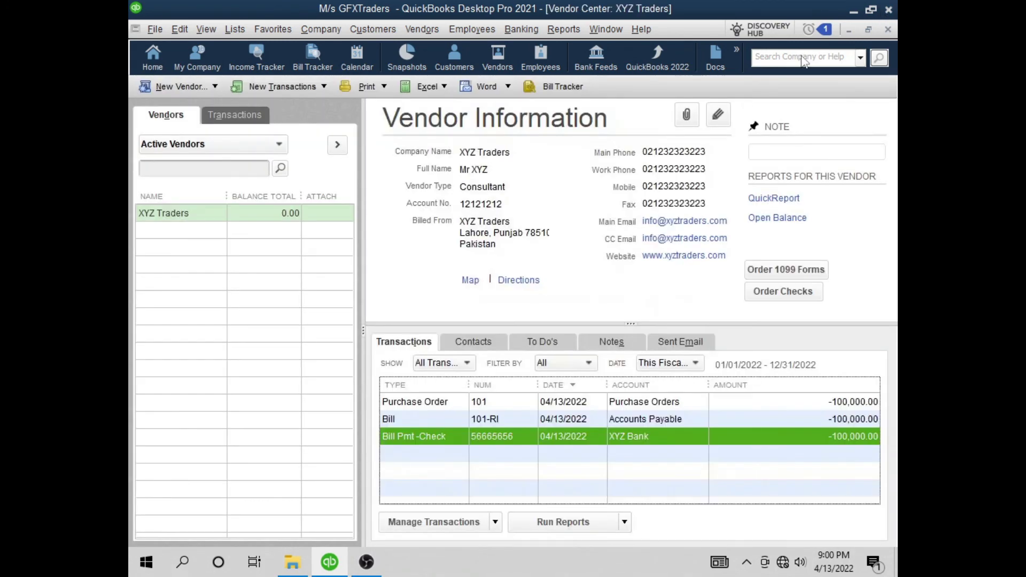
pyautogui.click(565, 32)
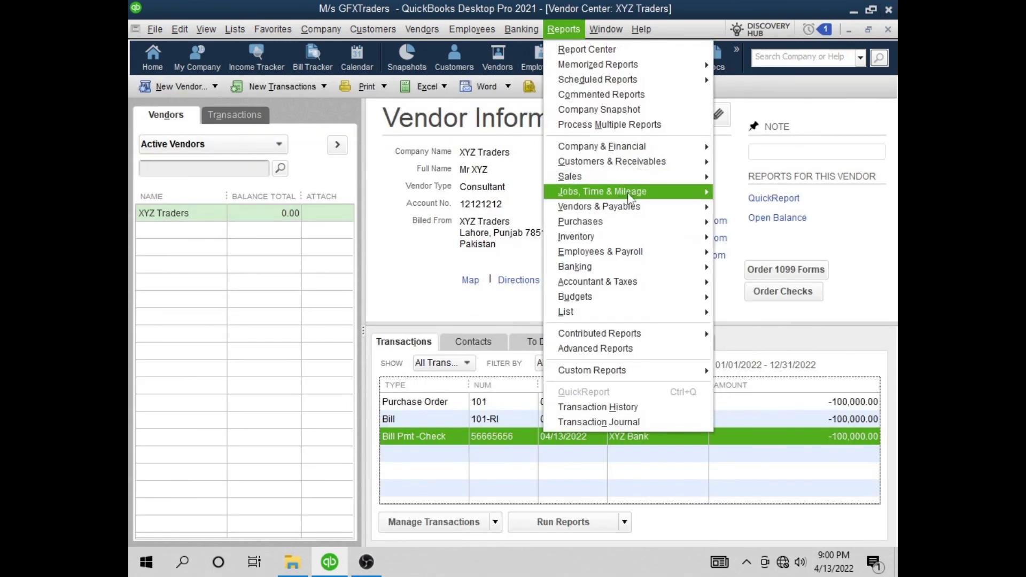
pyautogui.moveTo(631, 218)
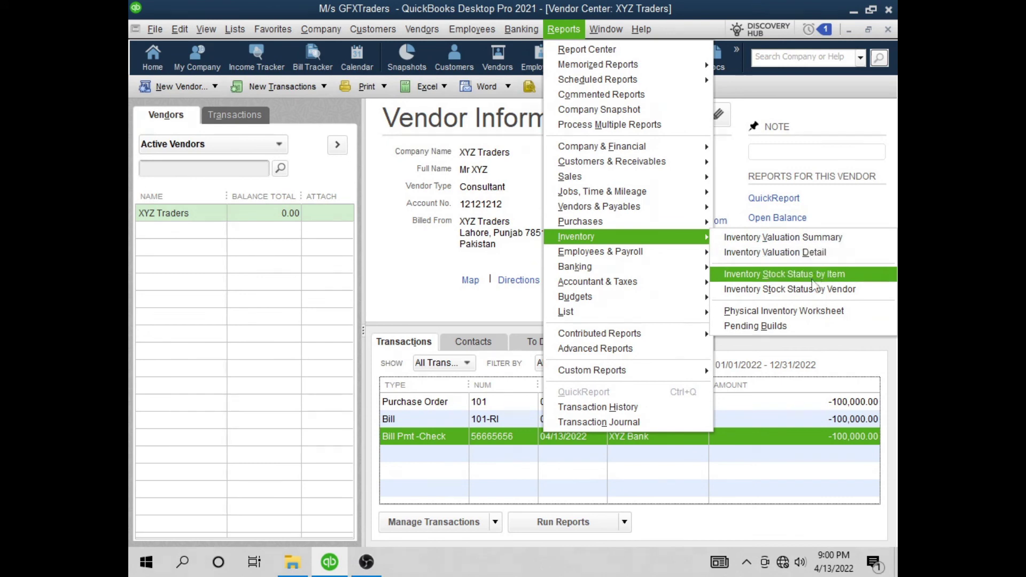
pyautogui.click(790, 256)
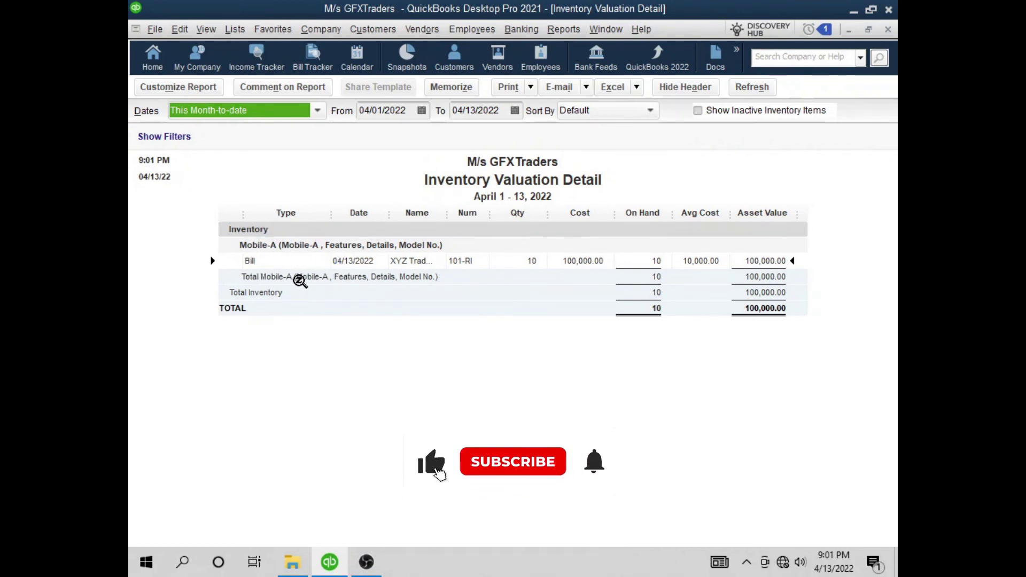
pyautogui.doubleClick(279, 266)
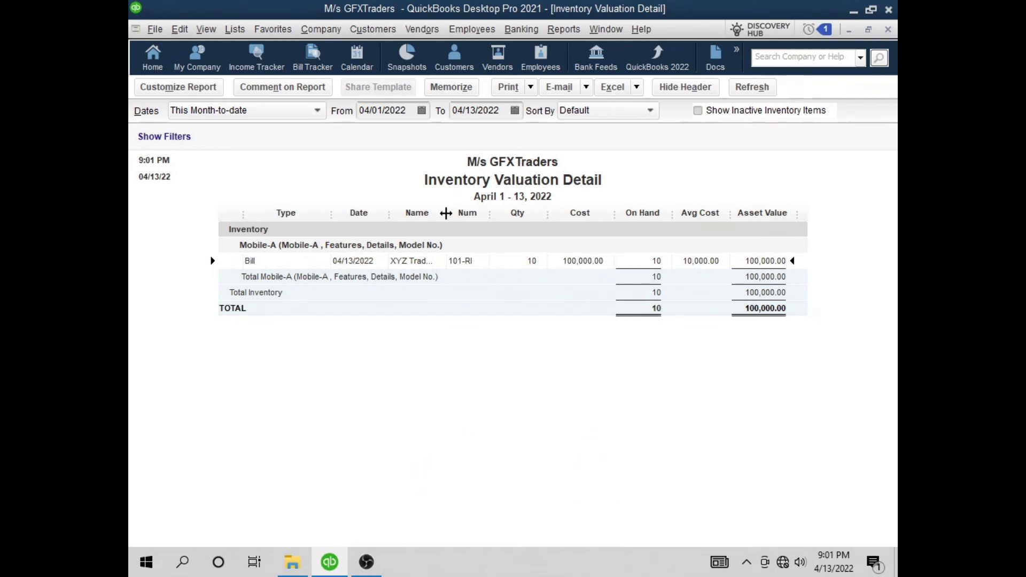
pyautogui.moveTo(446, 213); pyautogui.dragTo(455, 214)
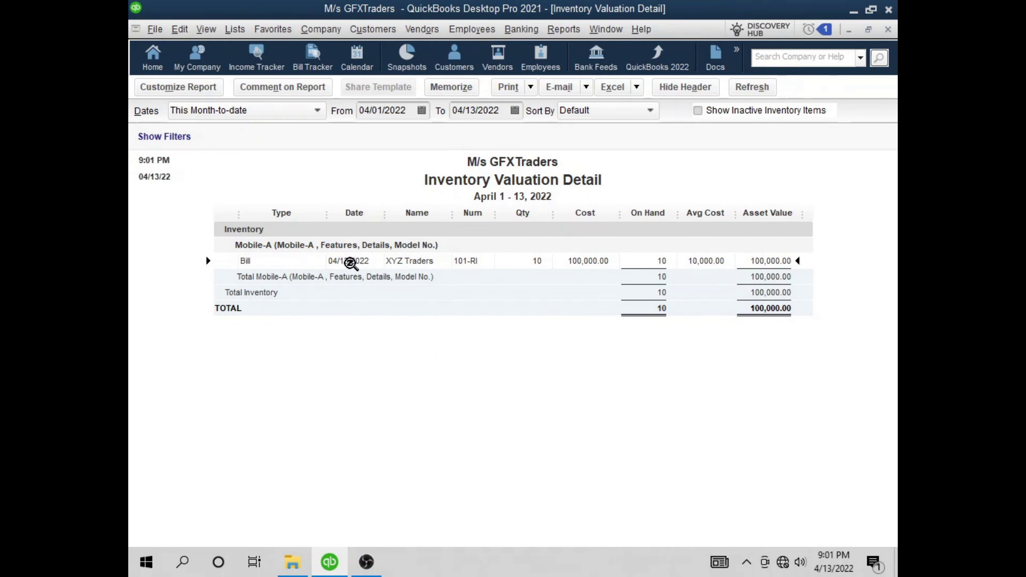
pyautogui.click(887, 30)
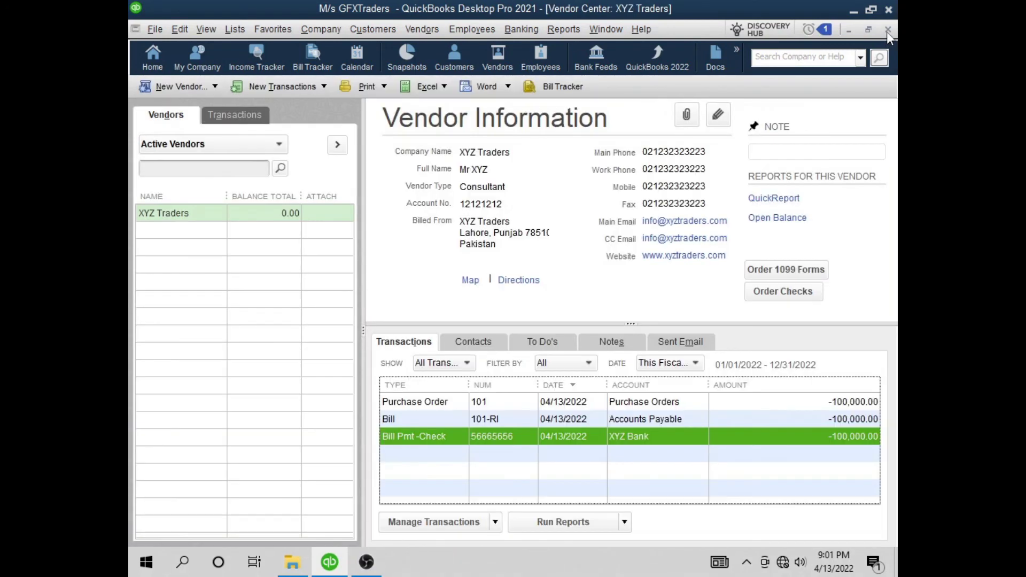